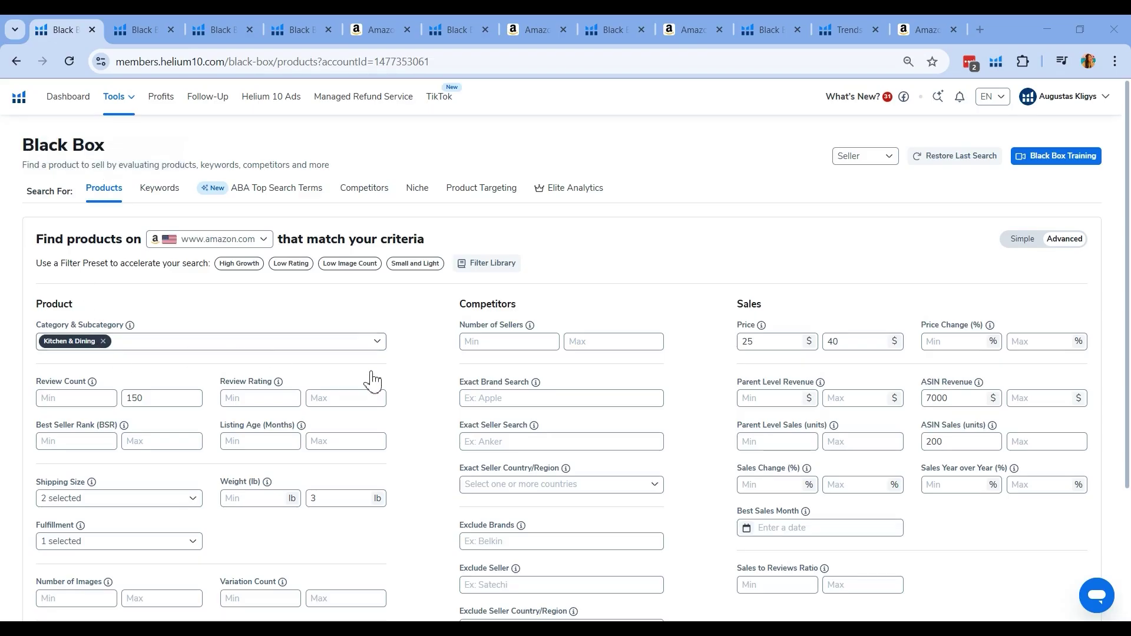
# Check the price, ASIN revenue and review filters, and set the minimum ASIN sales to 300 units.
pyautogui.scroll(-1, 372, 381)
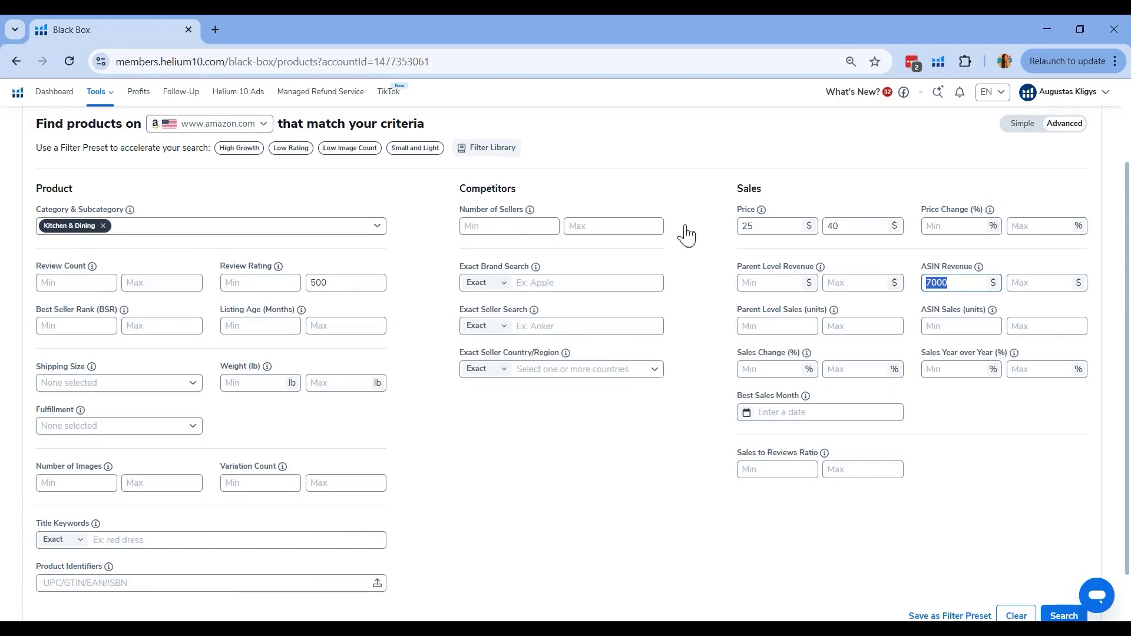
pyautogui.moveTo(758, 231); pyautogui.dragTo(732, 232)
pyautogui.click(851, 228)
pyautogui.moveTo(850, 228); pyautogui.dragTo(814, 235)
pyautogui.moveTo(962, 284); pyautogui.dragTo(912, 290)
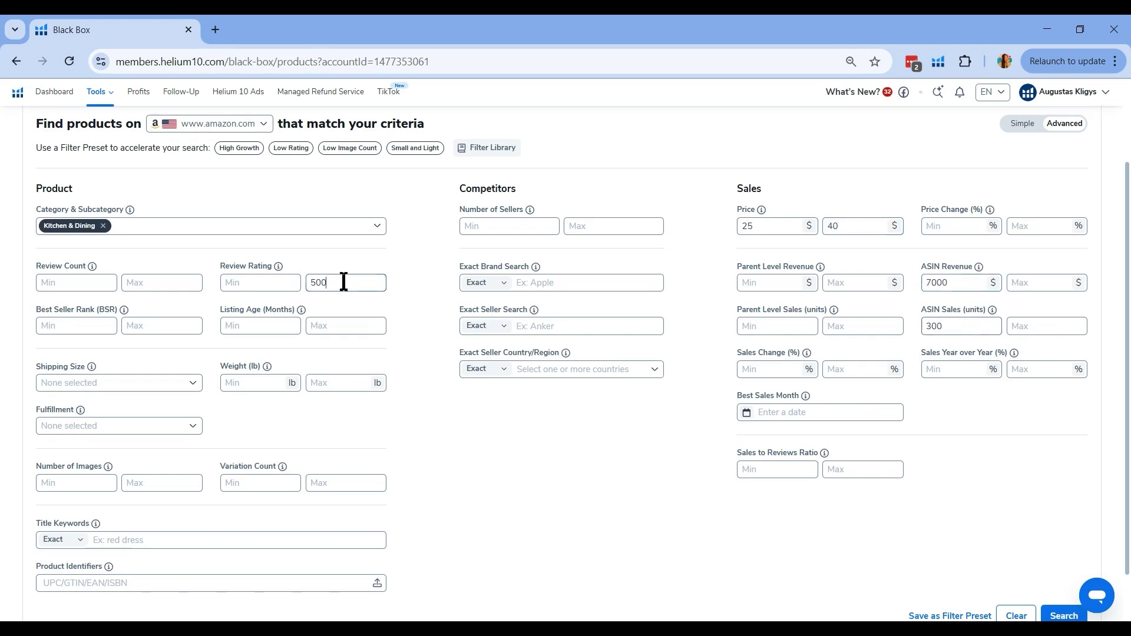
pyautogui.moveTo(343, 281); pyautogui.dragTo(267, 287)
# Limit the shipping size to Small Standard-Size and Large Standard-Size.
pyautogui.click(193, 387)
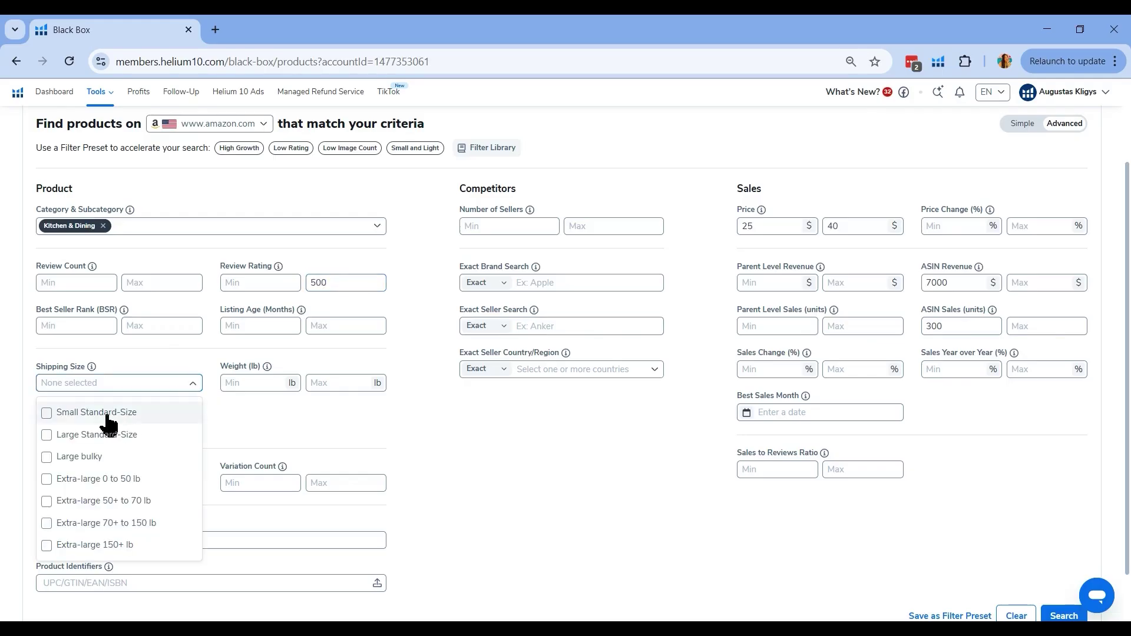
pyautogui.moveTo(51, 417); pyautogui.dragTo(48, 433)
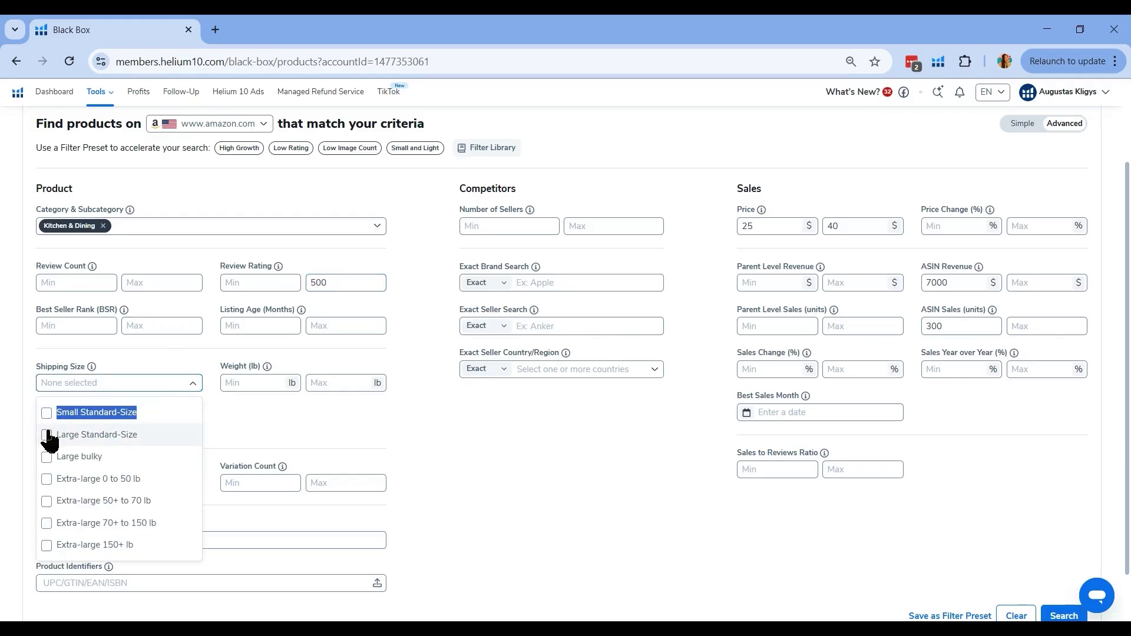
pyautogui.click(48, 439)
pyautogui.click(47, 436)
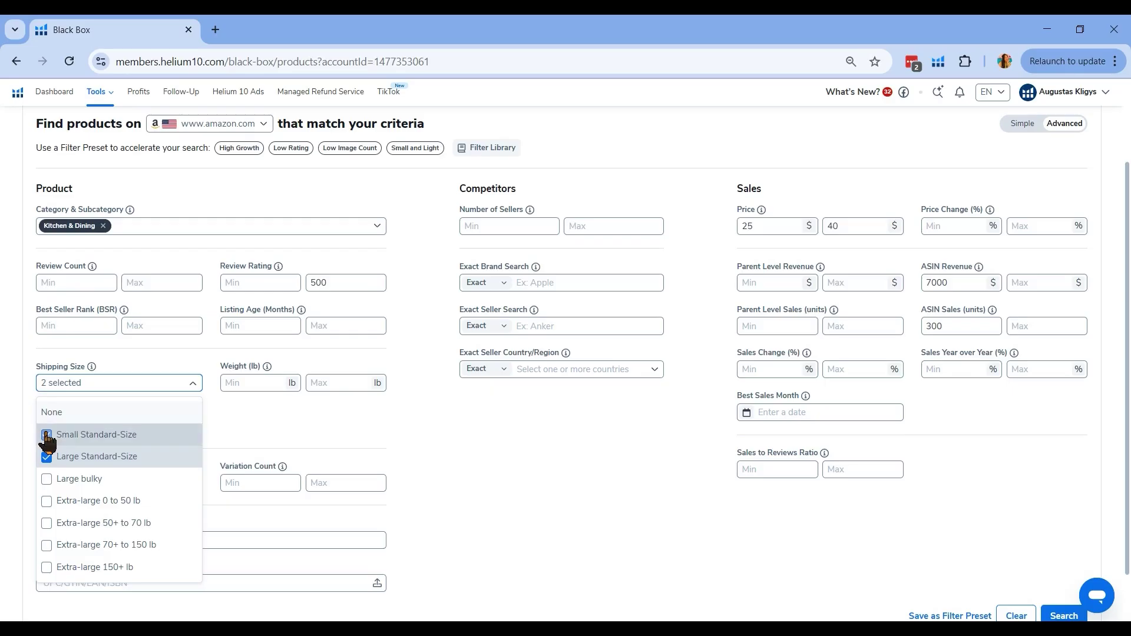
# Set the maximum weight to 3 lb and restrict fulfillment to FBA.
pyautogui.click(351, 387)
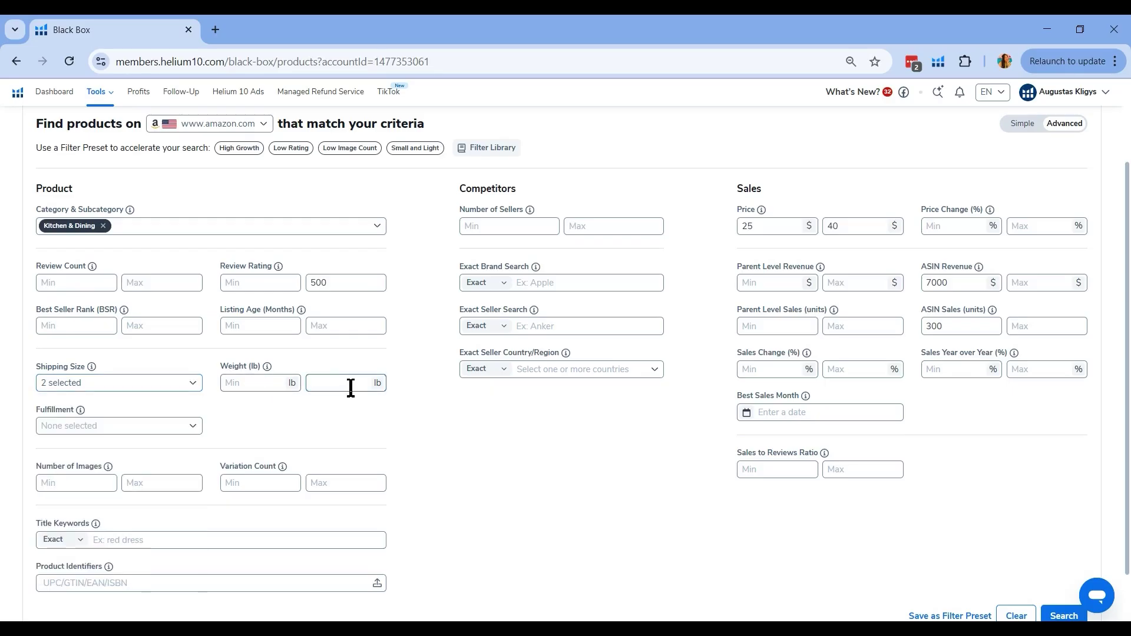
pyautogui.click(194, 427)
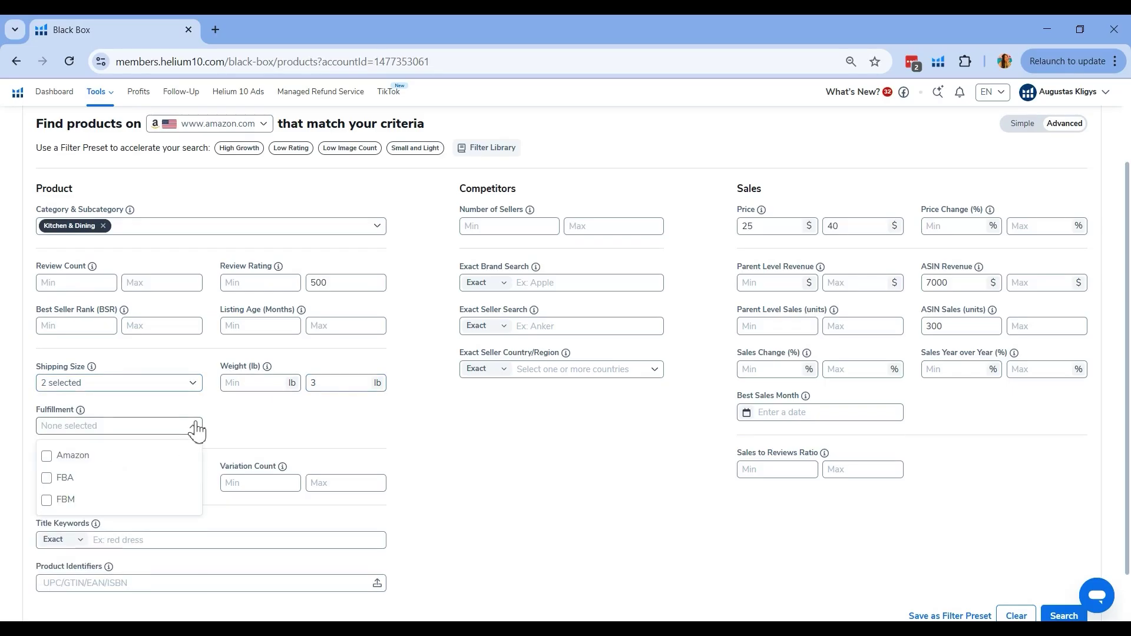
pyautogui.click(74, 481)
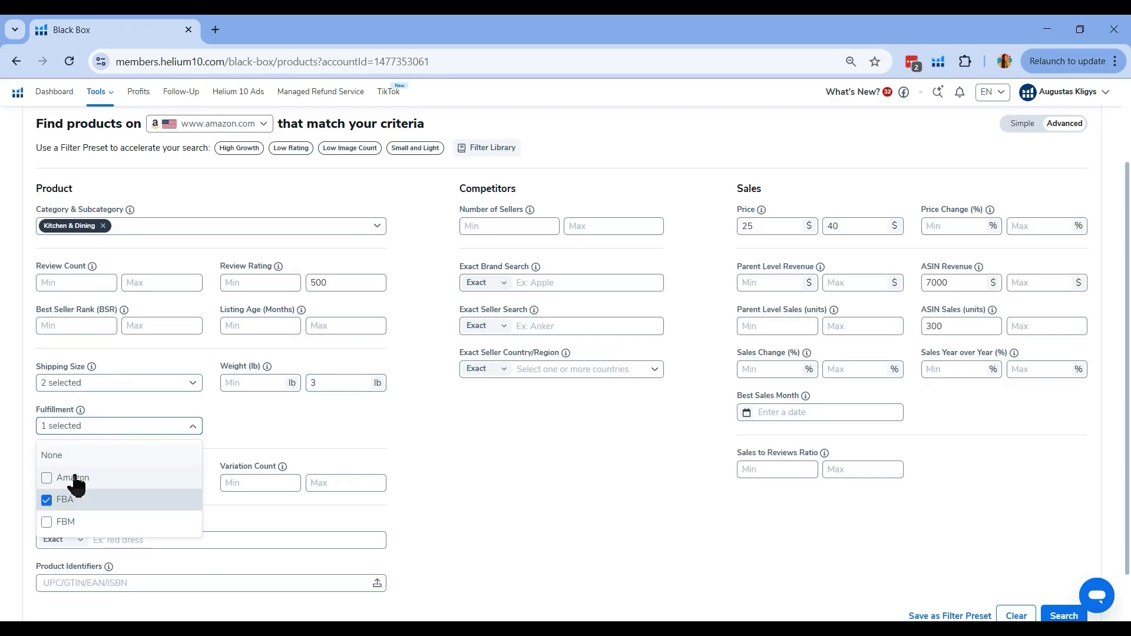
# Set the minimum ASIN sales to 200 units, check the price and revenue filters, and run the product search.
pyautogui.click(779, 231)
pyautogui.moveTo(779, 231); pyautogui.dragTo(715, 227)
pyautogui.moveTo(850, 224); pyautogui.dragTo(808, 230)
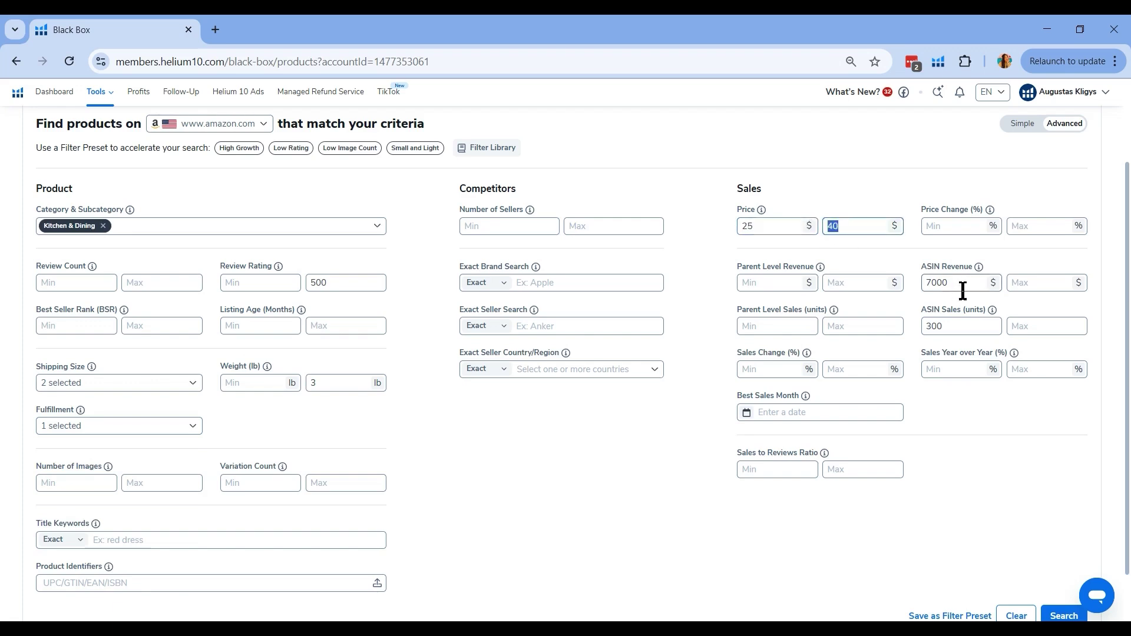
pyautogui.moveTo(963, 290); pyautogui.dragTo(918, 287)
pyautogui.click(935, 333)
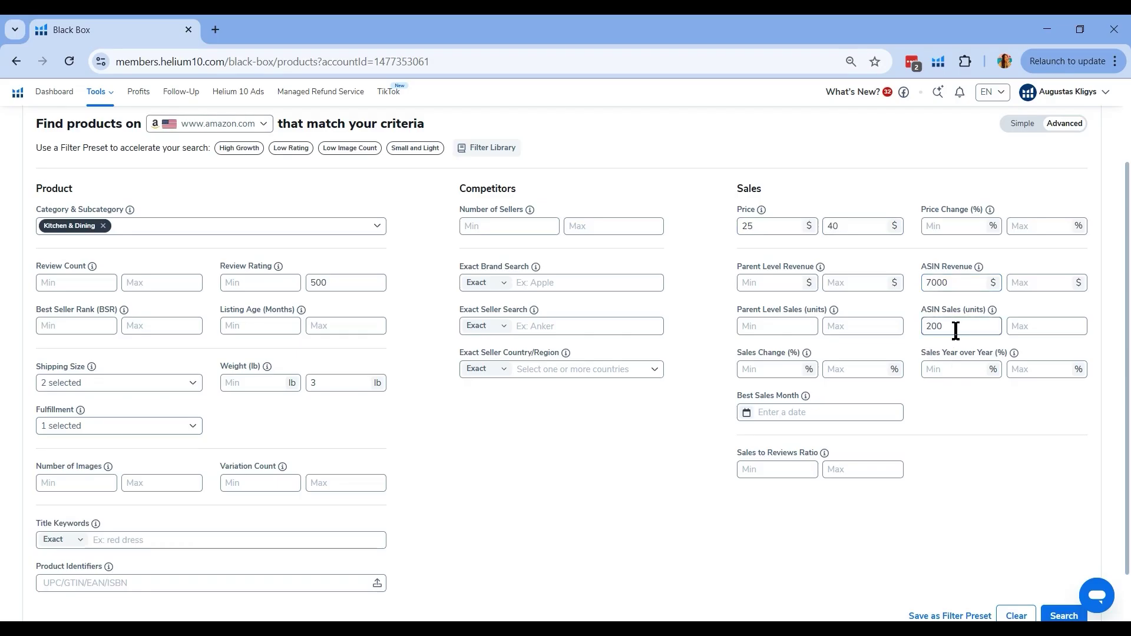
pyautogui.doubleClick(930, 327)
pyautogui.scroll(-1, 586, 485)
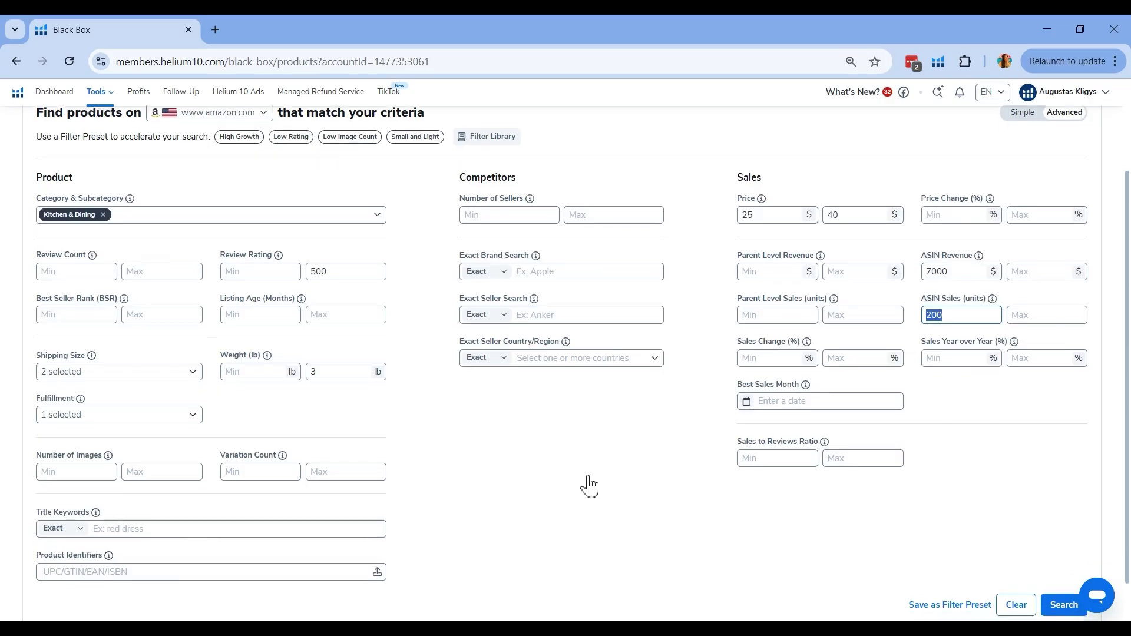
pyautogui.scroll(1, 588, 484)
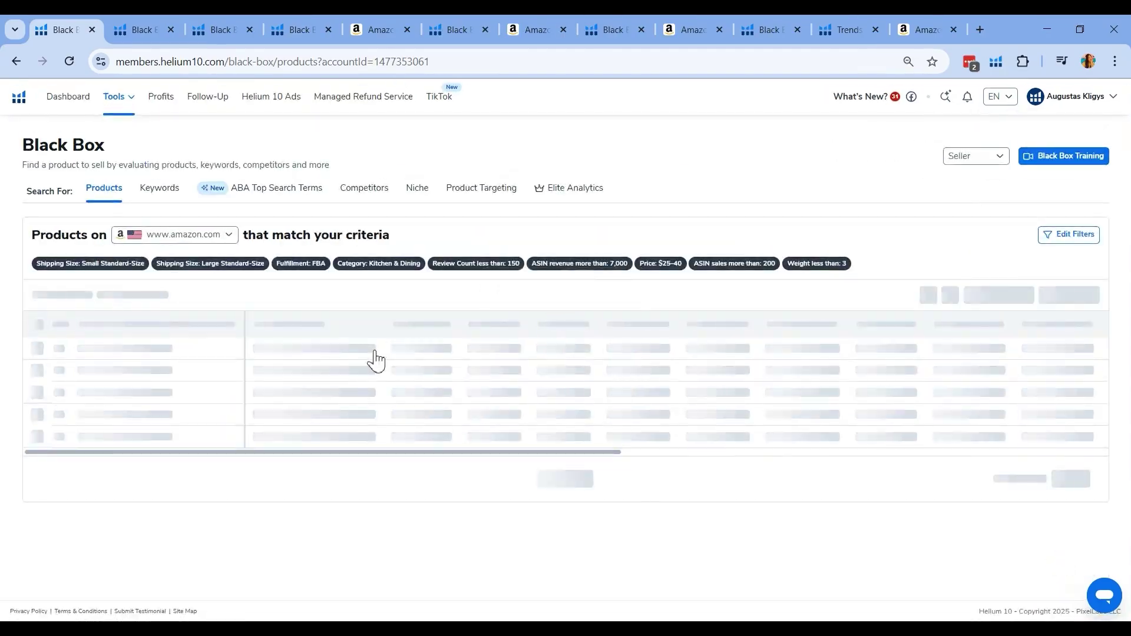
# Go through several pages of the search results and examine the listed Kitchen & Dining products.
pyautogui.scroll(-10, 373, 358)
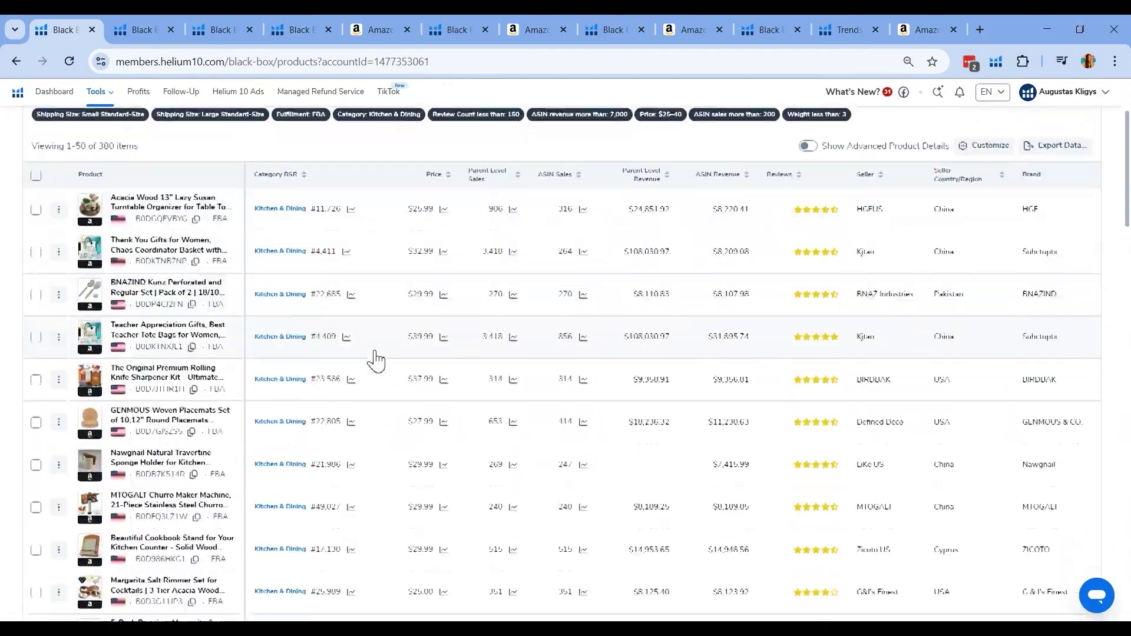
pyautogui.scroll(-16, 376, 359)
pyautogui.click(548, 559)
pyautogui.scroll(20, 529, 359)
pyautogui.scroll(-20, 529, 358)
pyautogui.click(561, 558)
pyautogui.scroll(18, 430, 315)
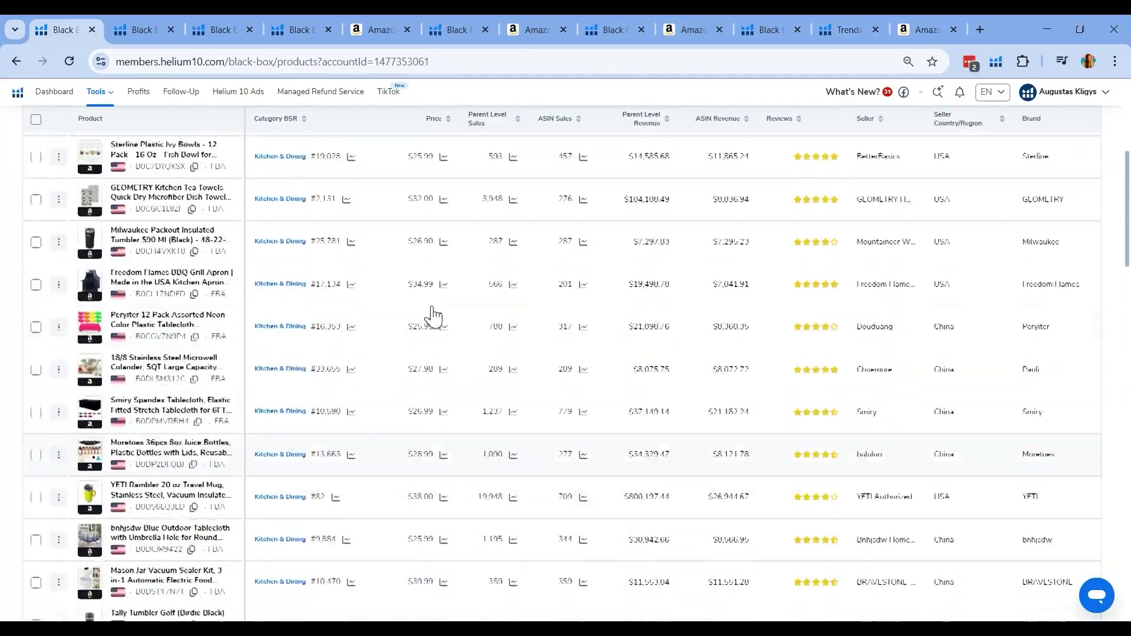
pyautogui.scroll(-18, 344, 398)
pyautogui.click(574, 559)
pyautogui.scroll(15, 379, 240)
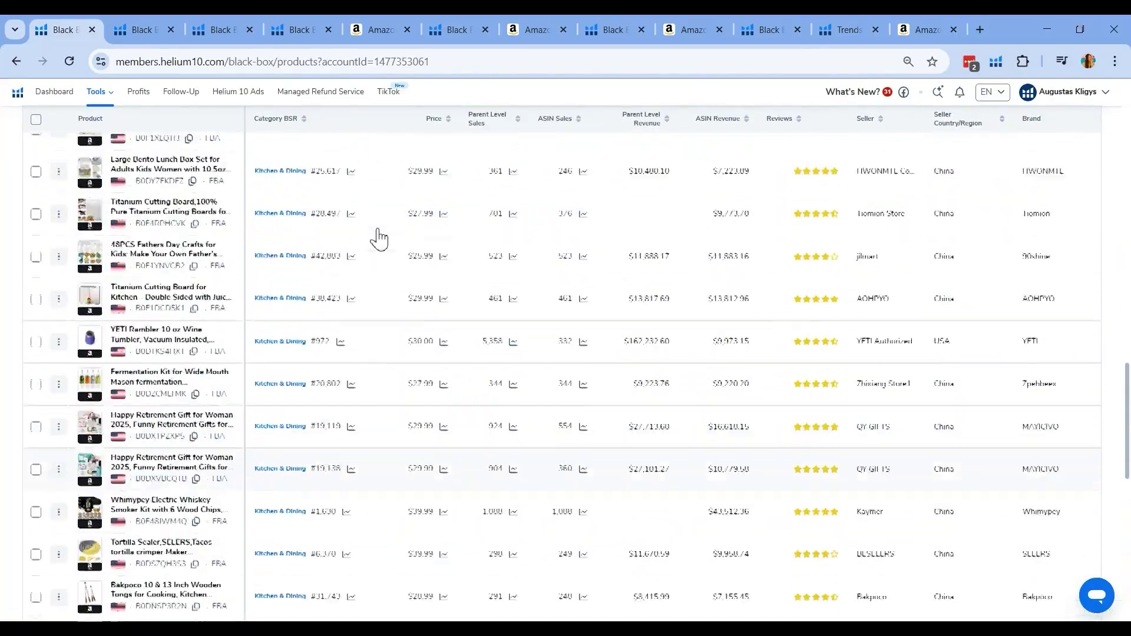
# Mark the rolling knife sharpener kit by ROLLET and the 2025 Titanium Cutting Board by Zaucet as candidate products, previewing the sharpener's listing details.
pyautogui.scroll(2, 379, 240)
pyautogui.click(36, 474)
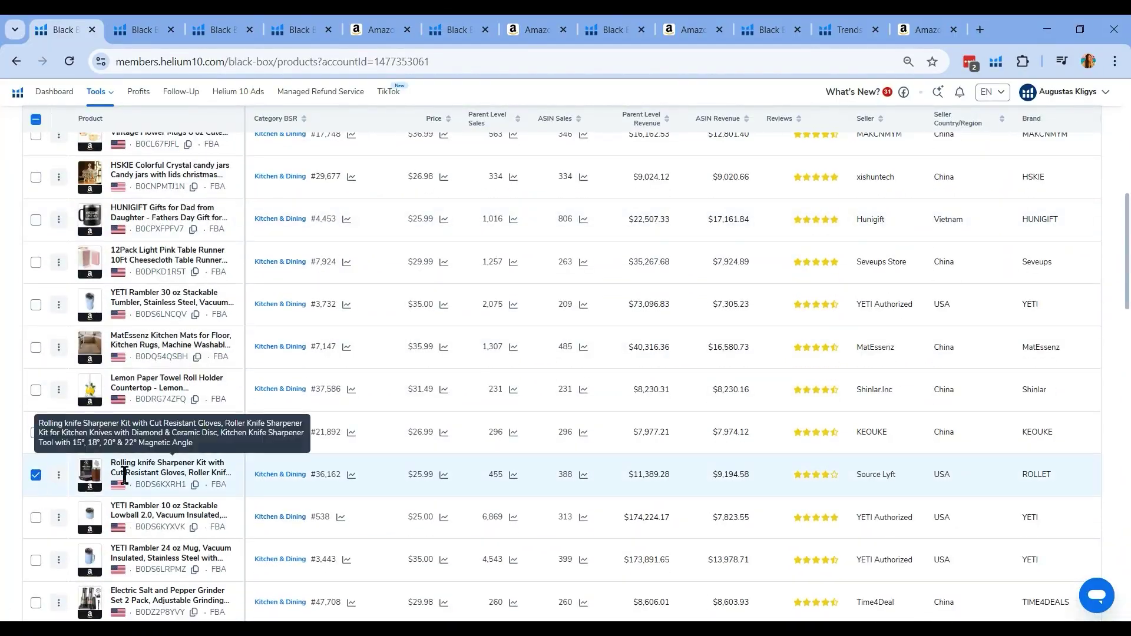
pyautogui.moveTo(90, 468)
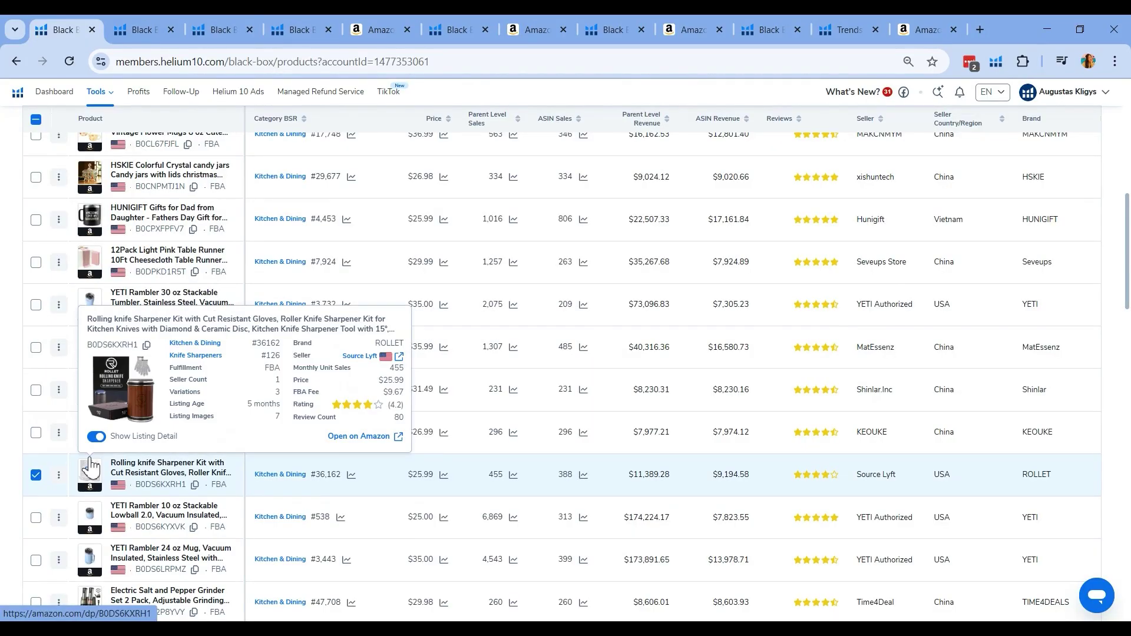
pyautogui.scroll(-5, 90, 467)
pyautogui.click(36, 381)
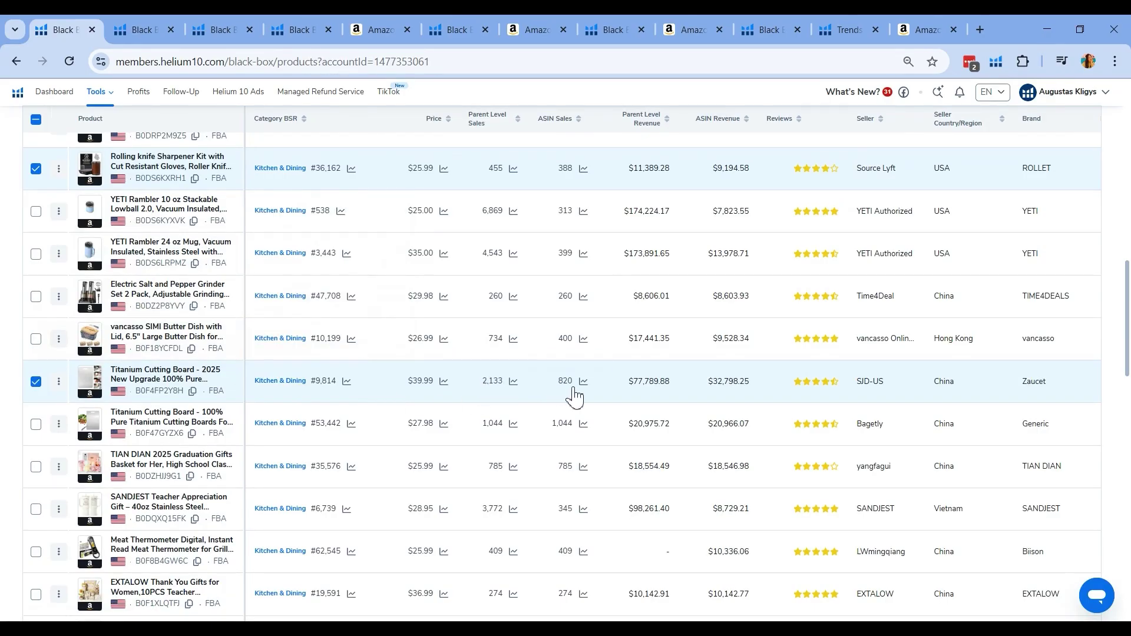
# Mark the Charred Wooden Bourbon Drinking Glass as a candidate product and preview its listing details.
pyautogui.scroll(-10, 37, 306)
pyautogui.click(36, 296)
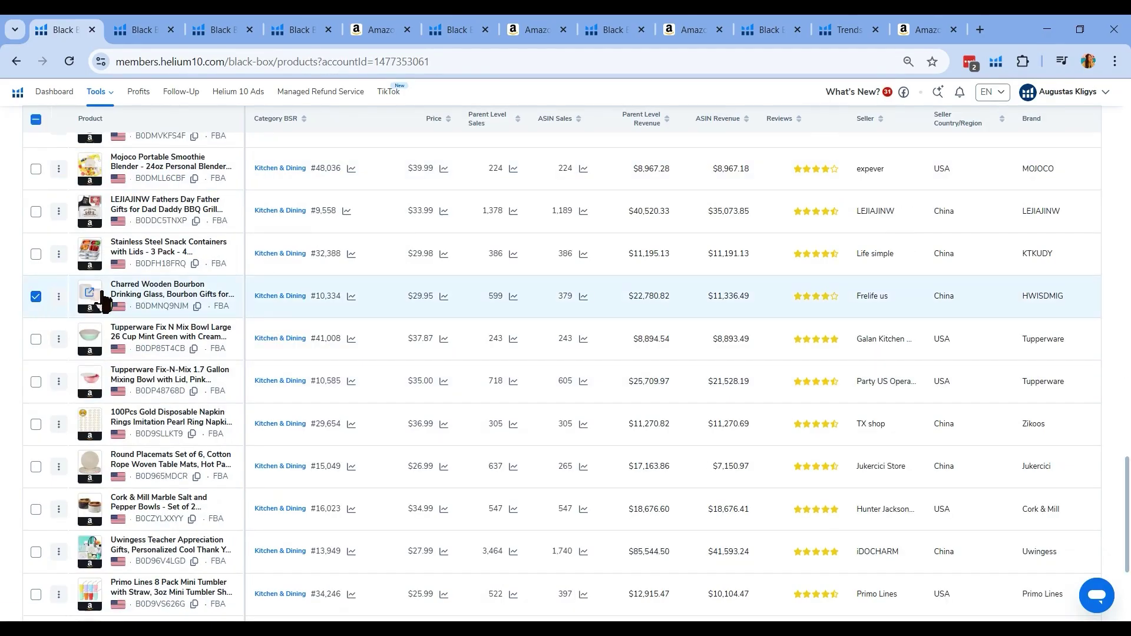
pyautogui.moveTo(100, 302)
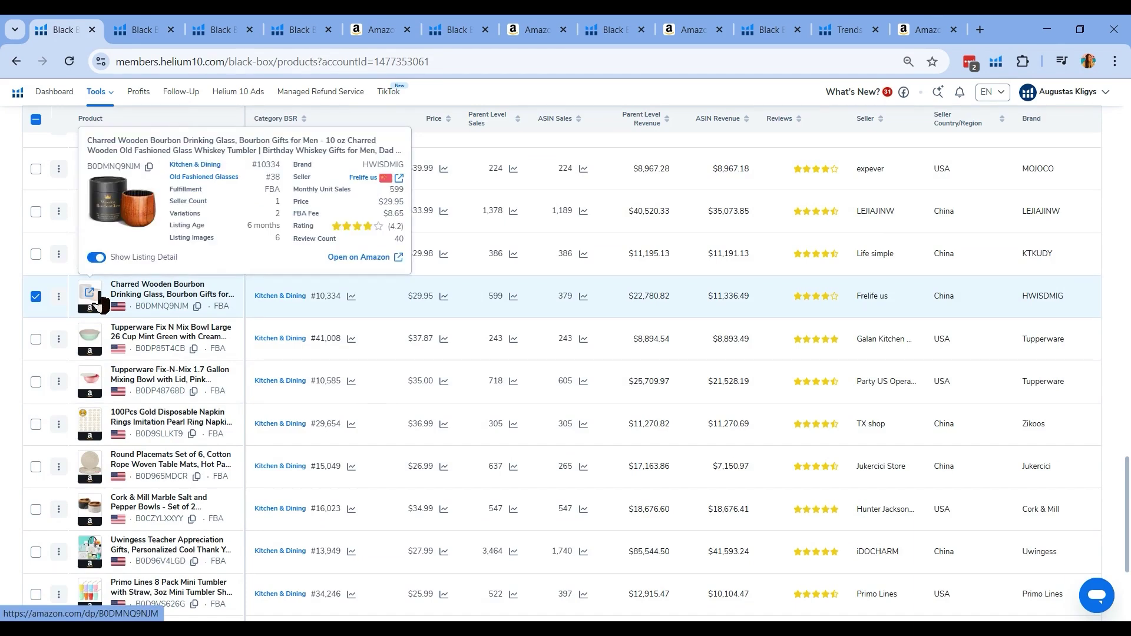
# Compare the listing details and sales figures of the Baytoot sourdough jar starter kit and the charred wooden bourbon glass.
pyautogui.scroll(10, 167, 220)
pyautogui.hscroll(3, 167, 220)
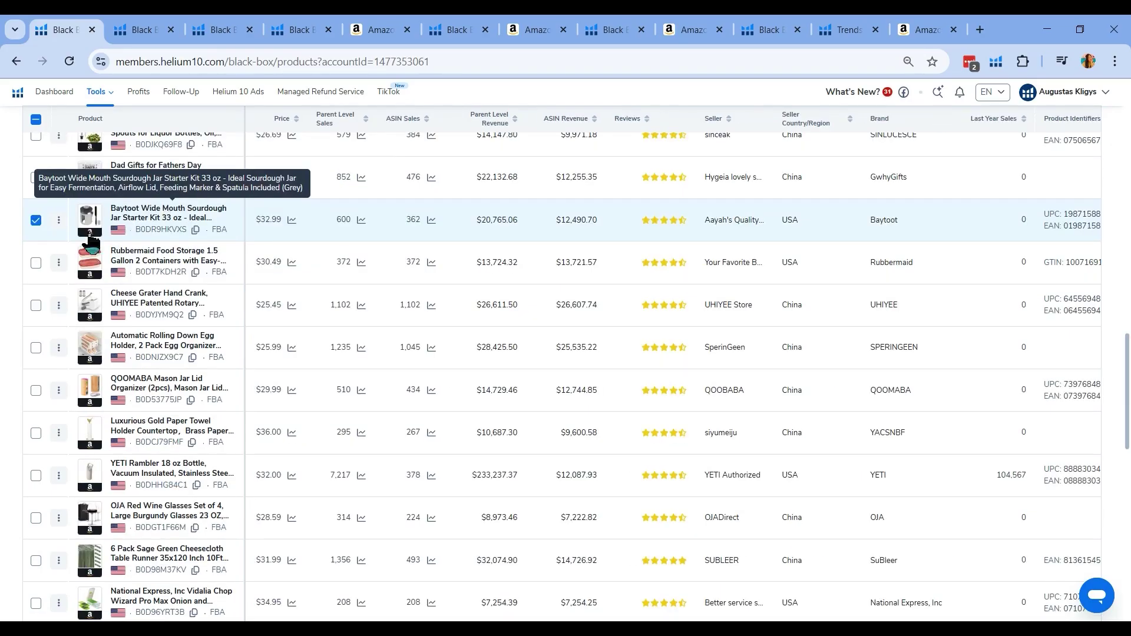
pyautogui.moveTo(89, 235)
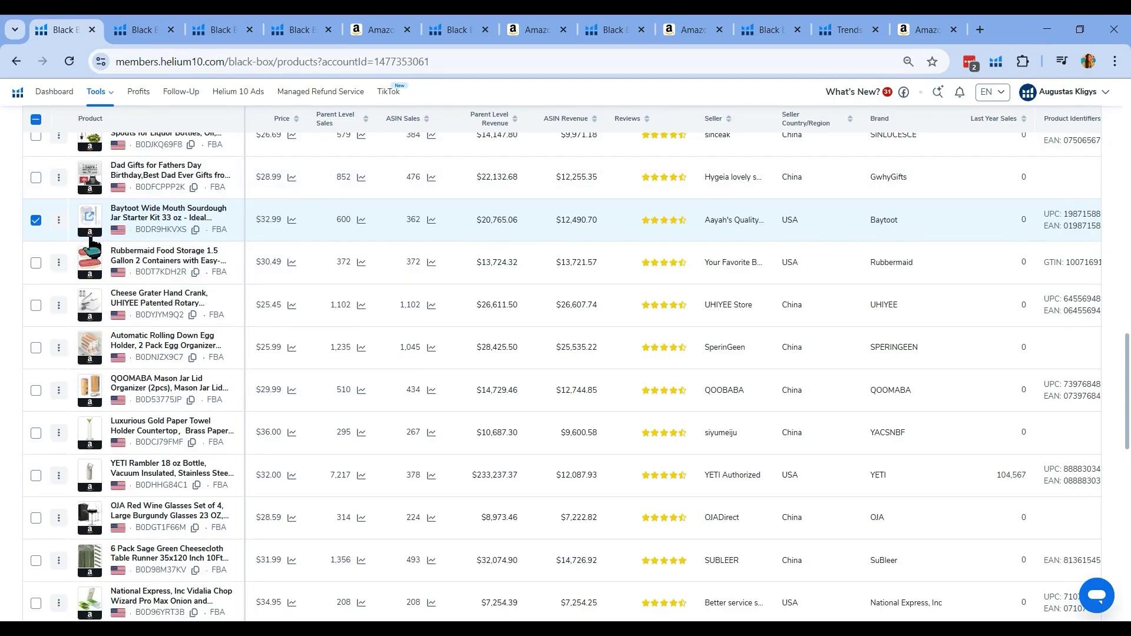
pyautogui.moveTo(92, 242)
pyautogui.scroll(-10, 813, 272)
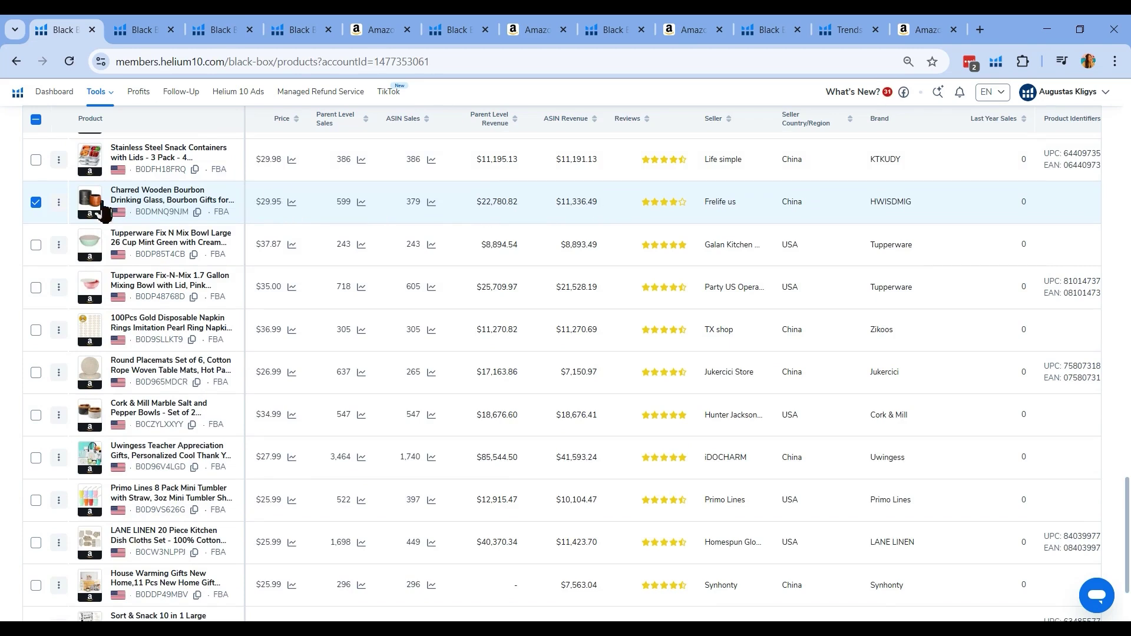
pyautogui.moveTo(91, 217)
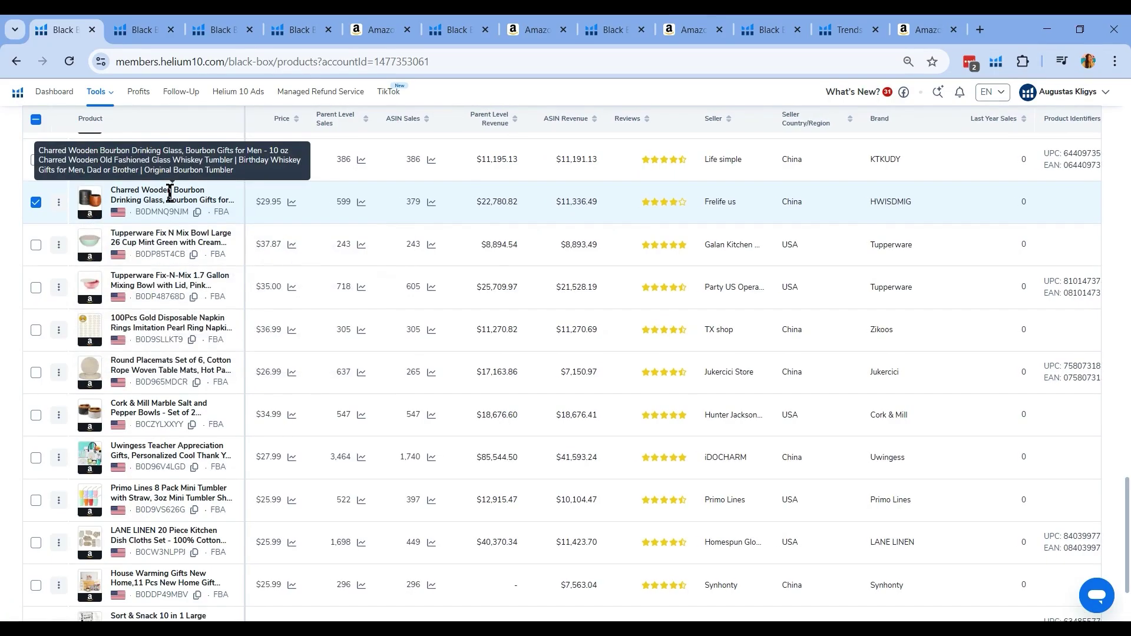
pyautogui.scroll(-1, 170, 193)
pyautogui.scroll(6, 171, 197)
pyautogui.scroll(6, 171, 200)
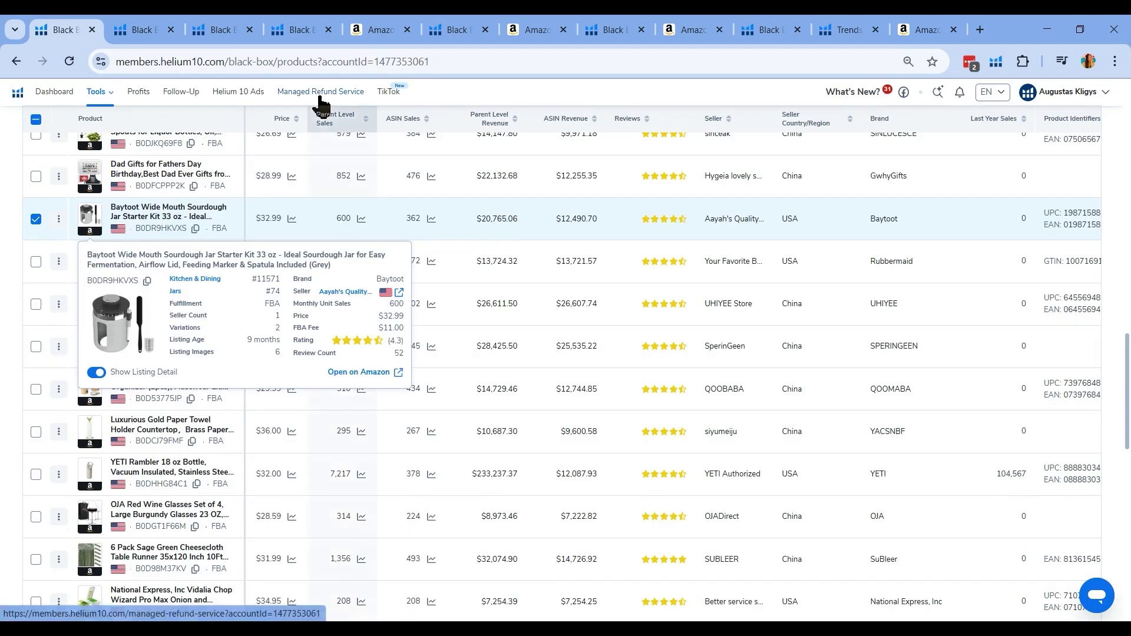
# Switch to the second Black Box search, priced $40–60, and review the filters it uses.
pyautogui.click(151, 32)
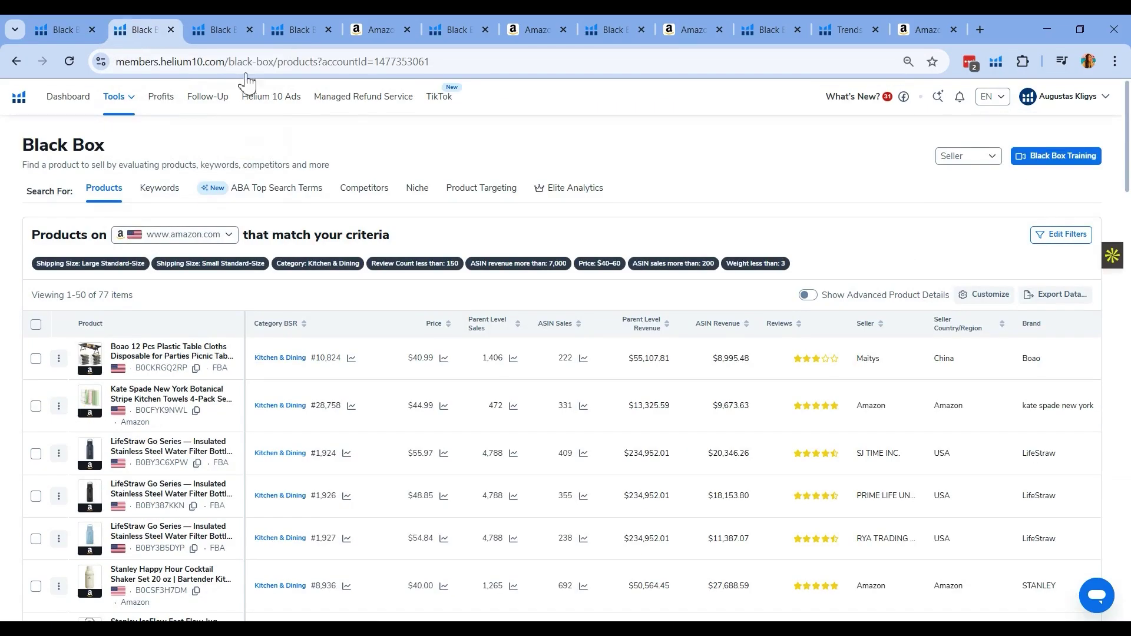
pyautogui.click(1067, 235)
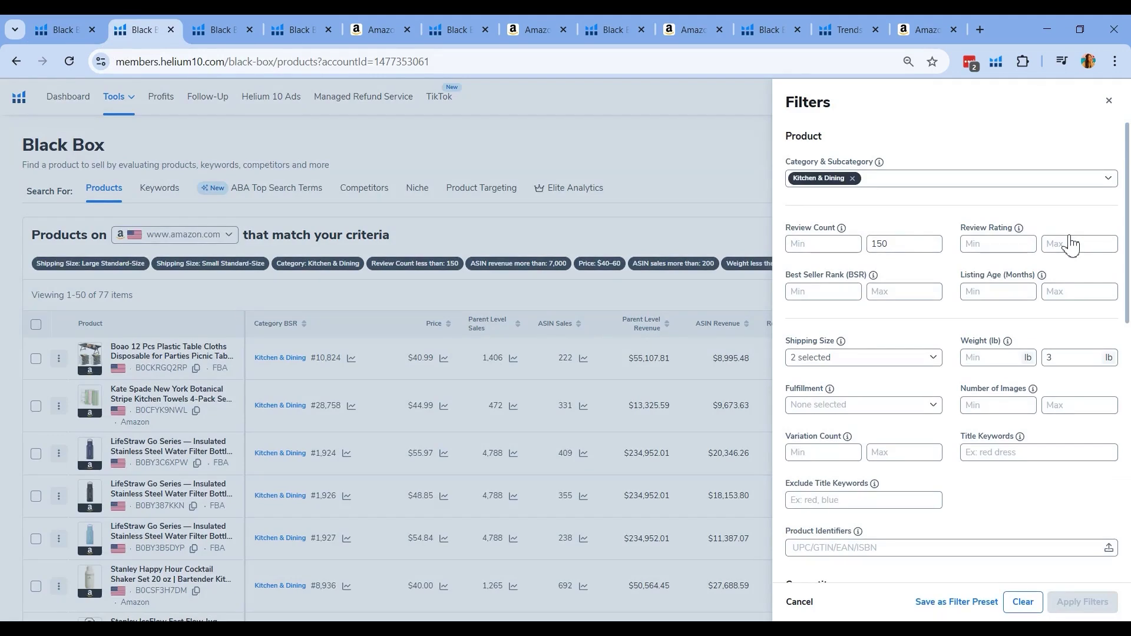
pyautogui.scroll(-1, 955, 265)
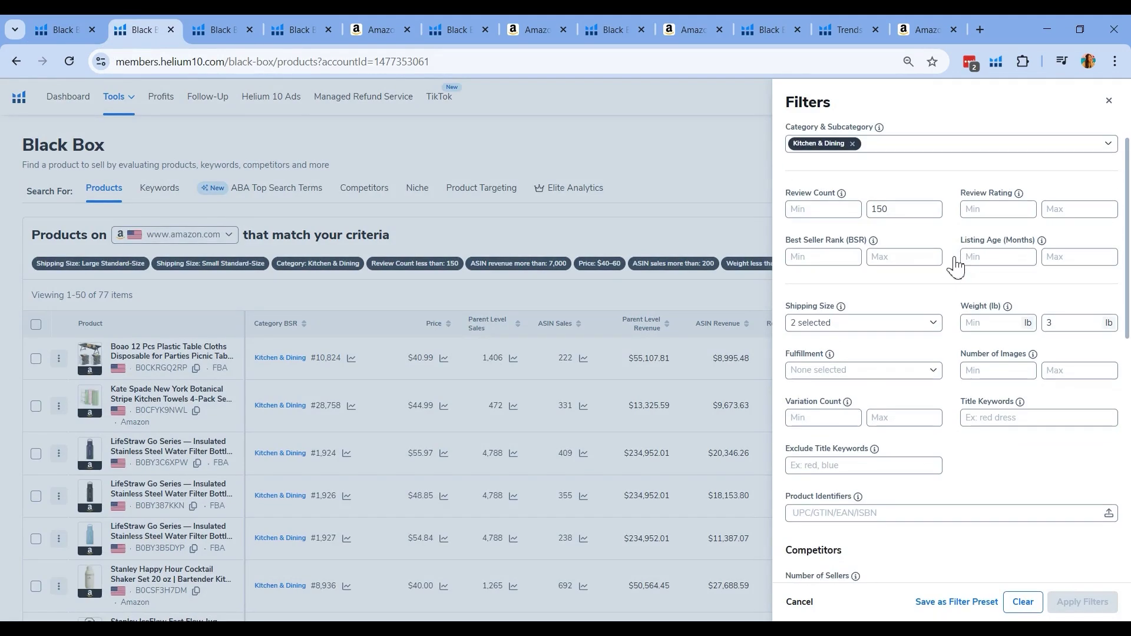
pyautogui.scroll(-2, 955, 265)
pyautogui.scroll(1, 955, 265)
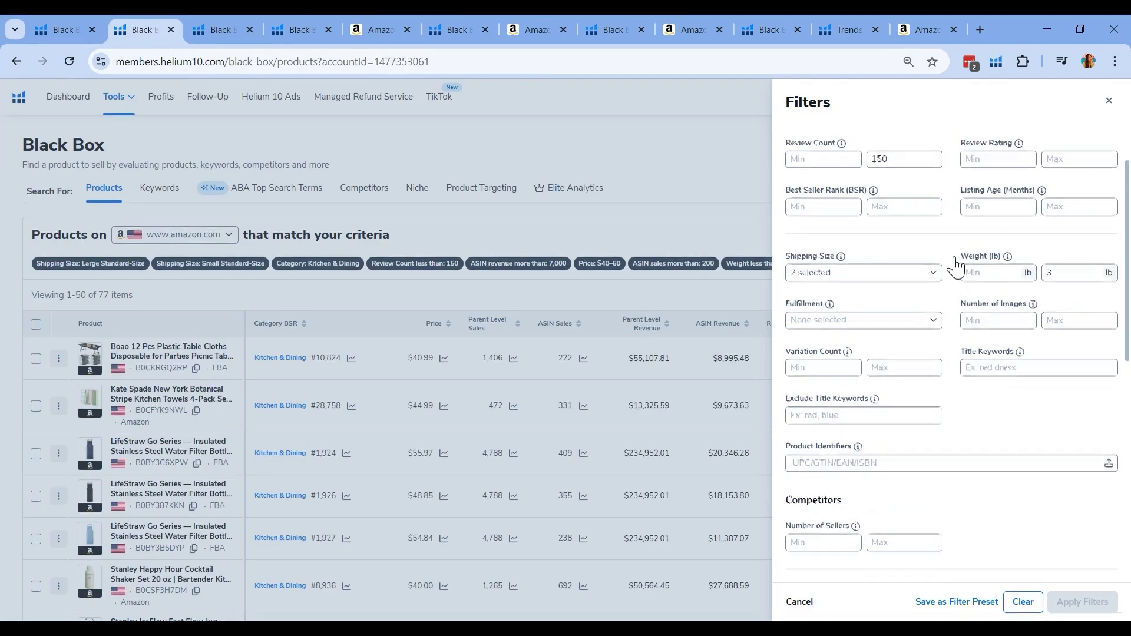
# Return to the $40–60 results and examine the listing details of the Premium Charred Wooden Bourbon Whiskey Glasses.
pyautogui.scroll(-10, 956, 265)
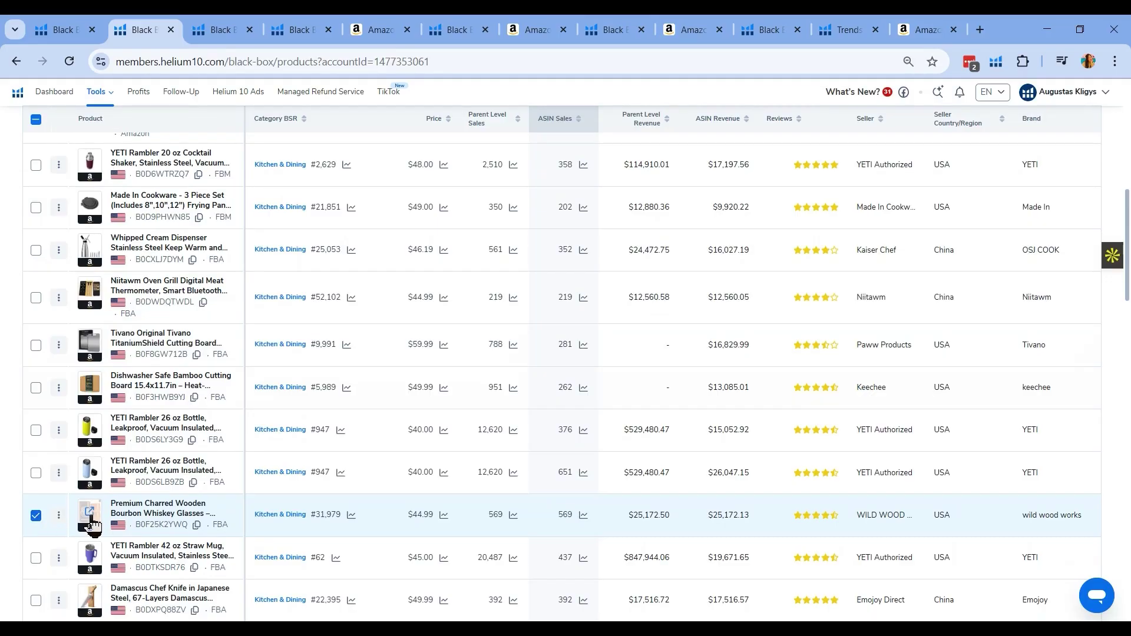
pyautogui.moveTo(93, 526)
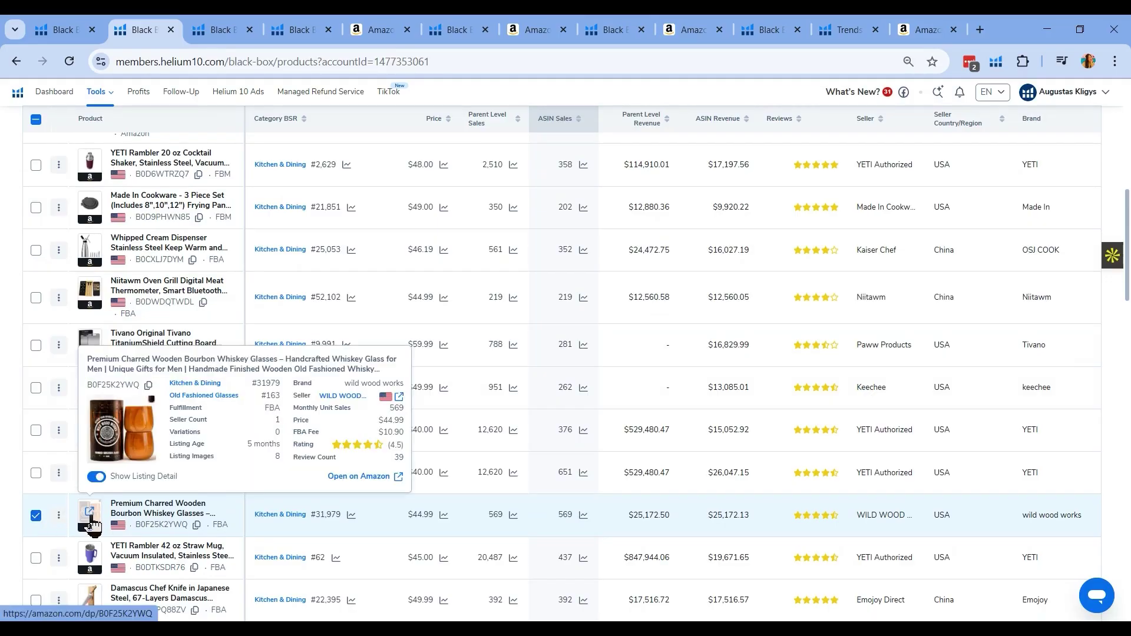
pyautogui.scroll(-6, 93, 526)
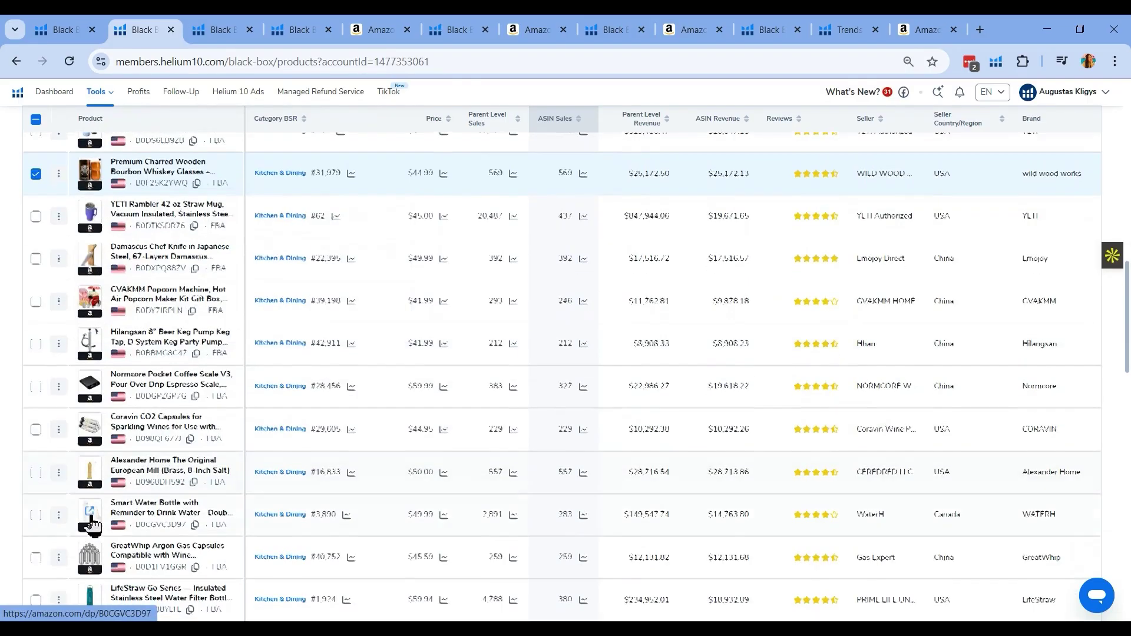
pyautogui.moveTo(94, 183)
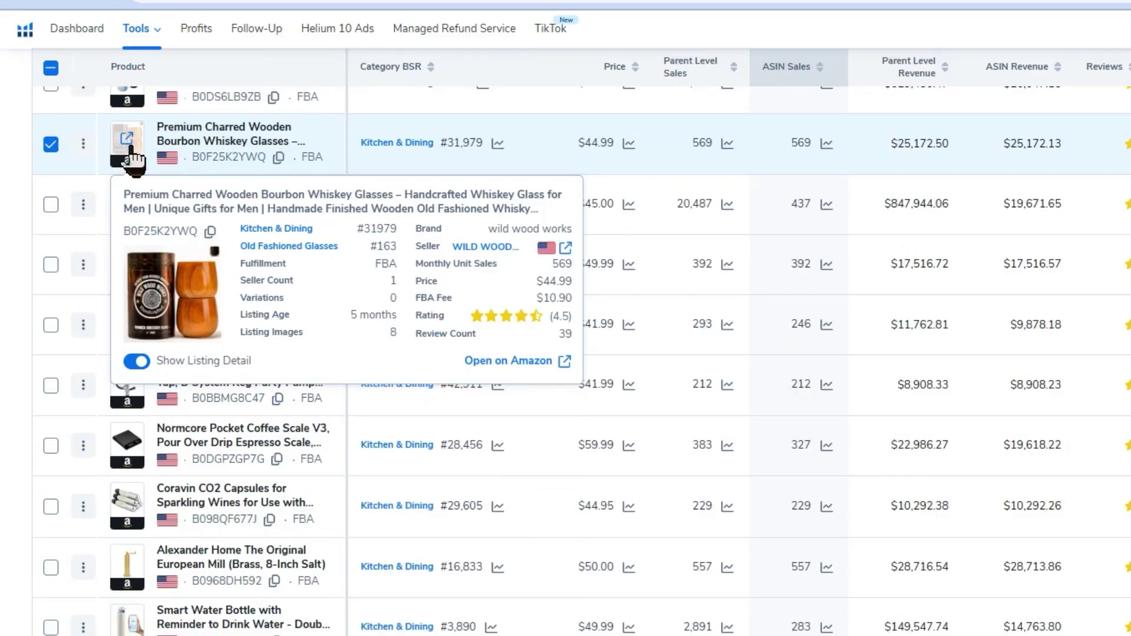
# Mark the Smart Water Bottle by WATERH as a candidate product and check its listing details and last-year sales.
pyautogui.click(50, 628)
pyautogui.moveTo(120, 630)
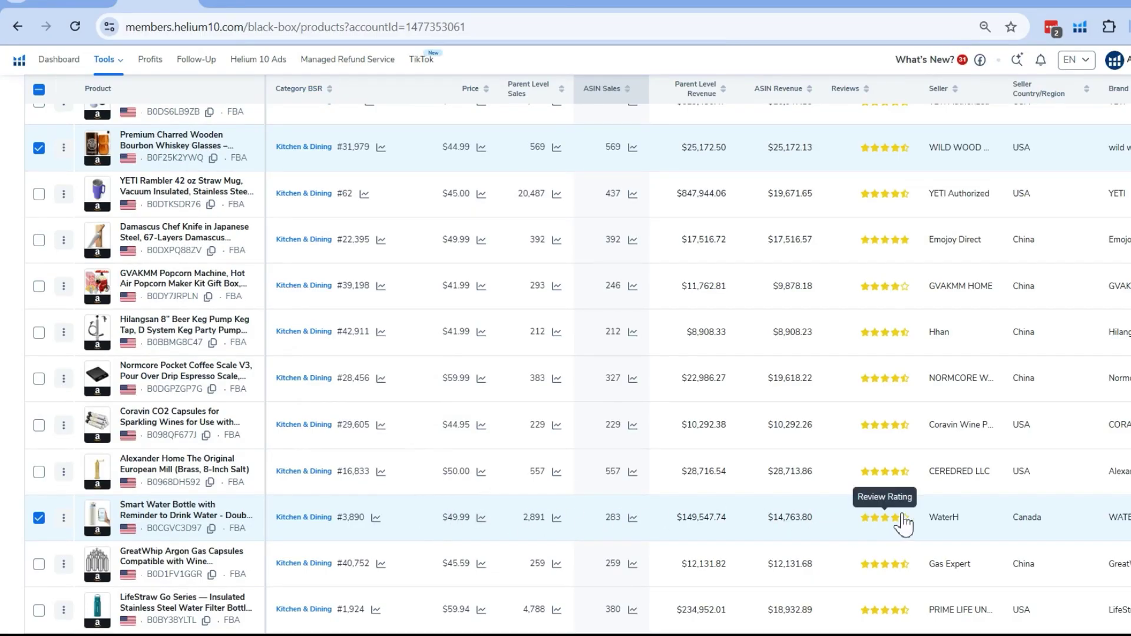
pyautogui.hscroll(2, 981, 523)
pyautogui.hscroll(5, 981, 523)
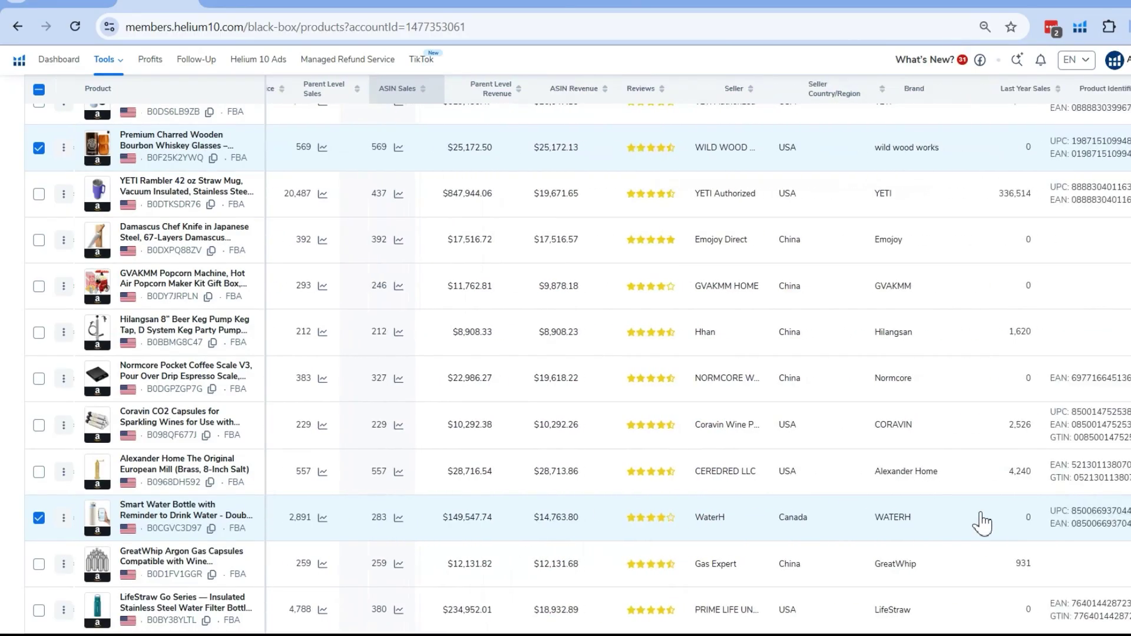
# Open the Amazon listing of the Premium Charred Wooden Bourbon Whiskey Glasses and examine its product images and details.
pyautogui.hscroll(-6, 981, 523)
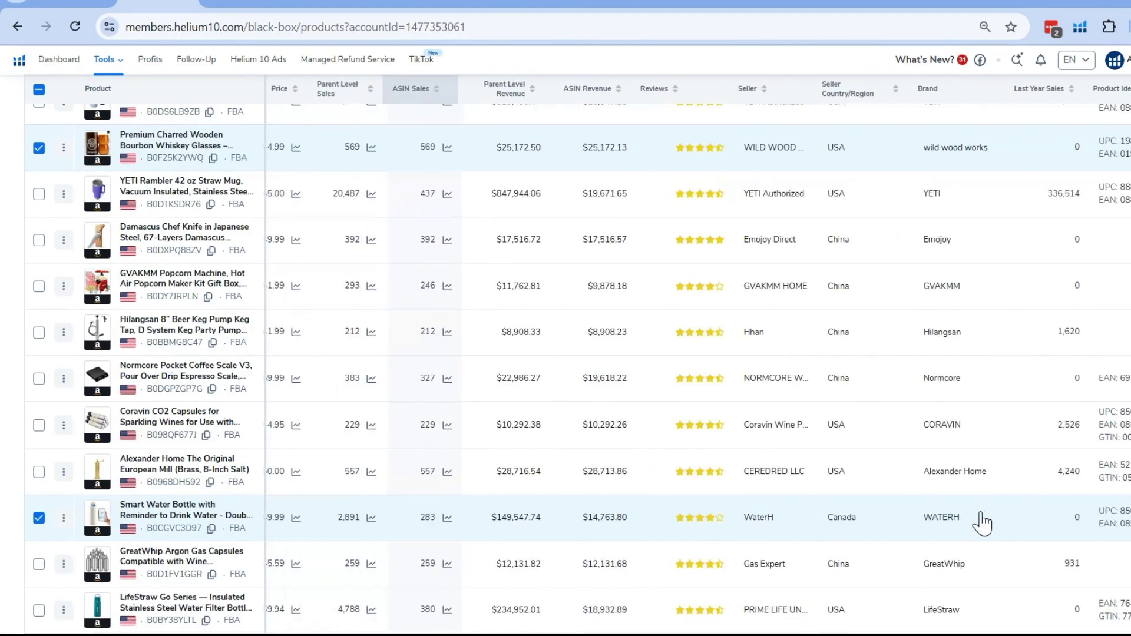
pyautogui.hscroll(-1, 981, 523)
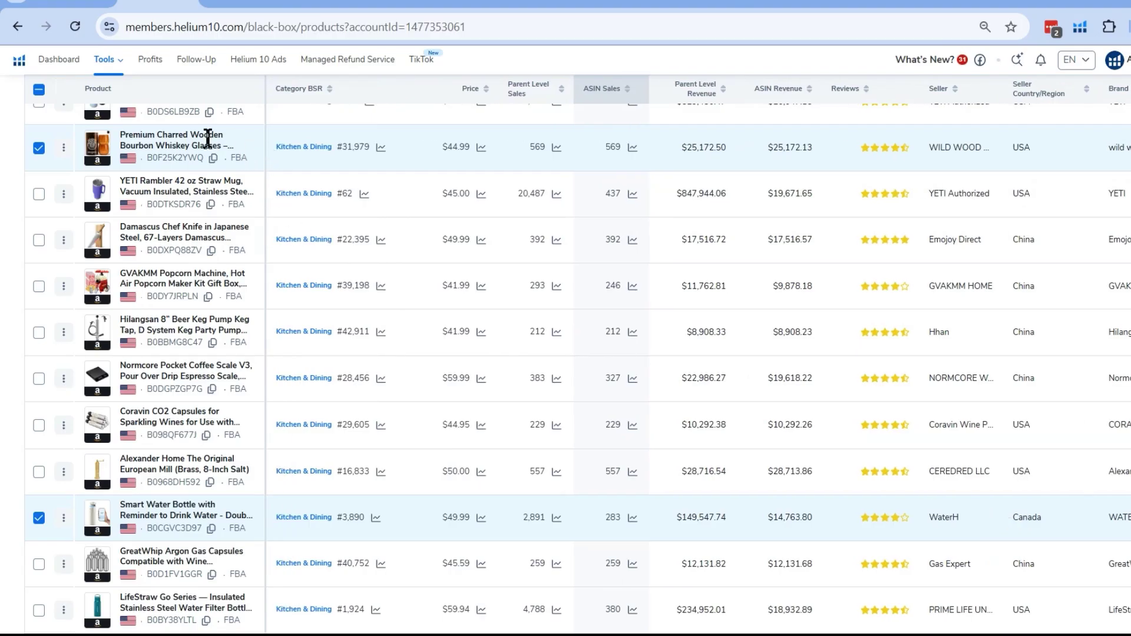
pyautogui.moveTo(100, 164)
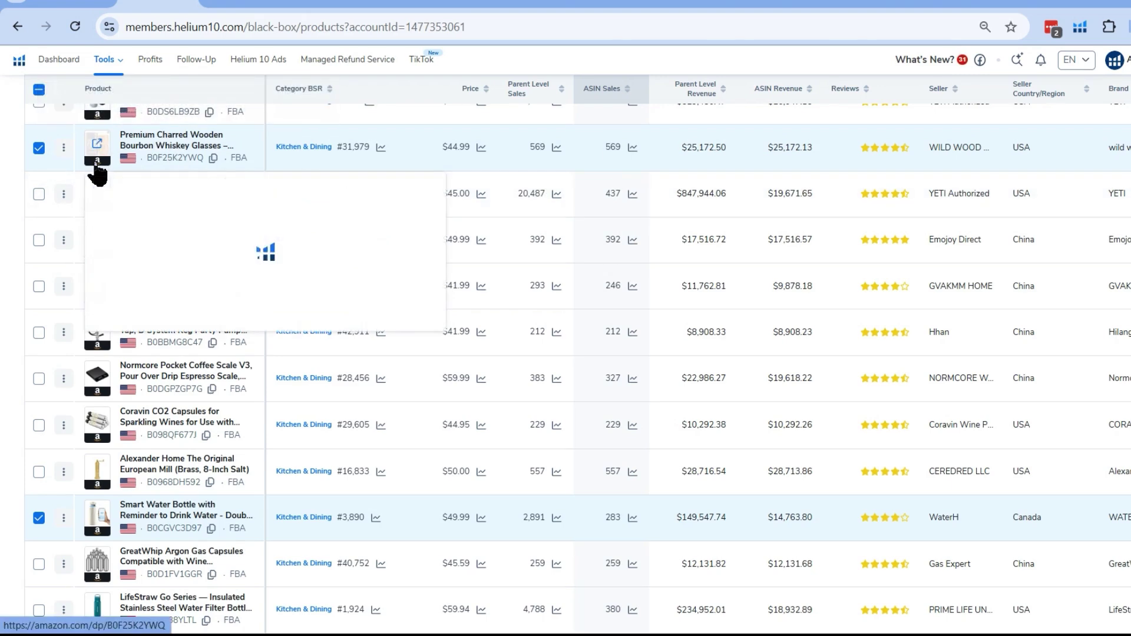
pyautogui.click(97, 166)
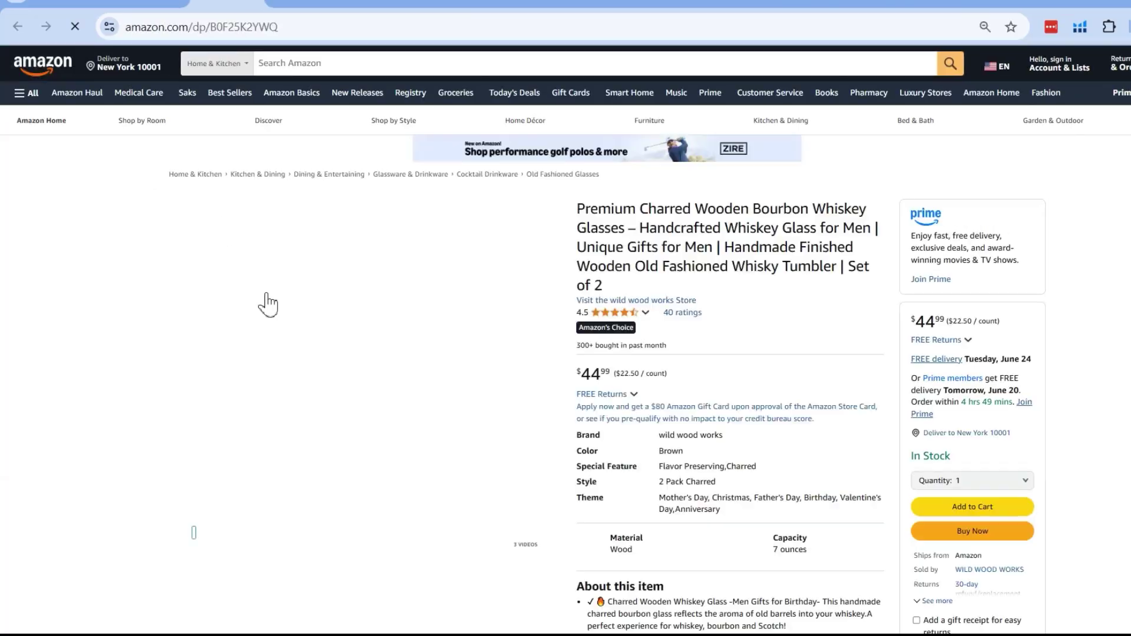
pyautogui.moveTo(407, 374)
pyautogui.scroll(-1, 409, 397)
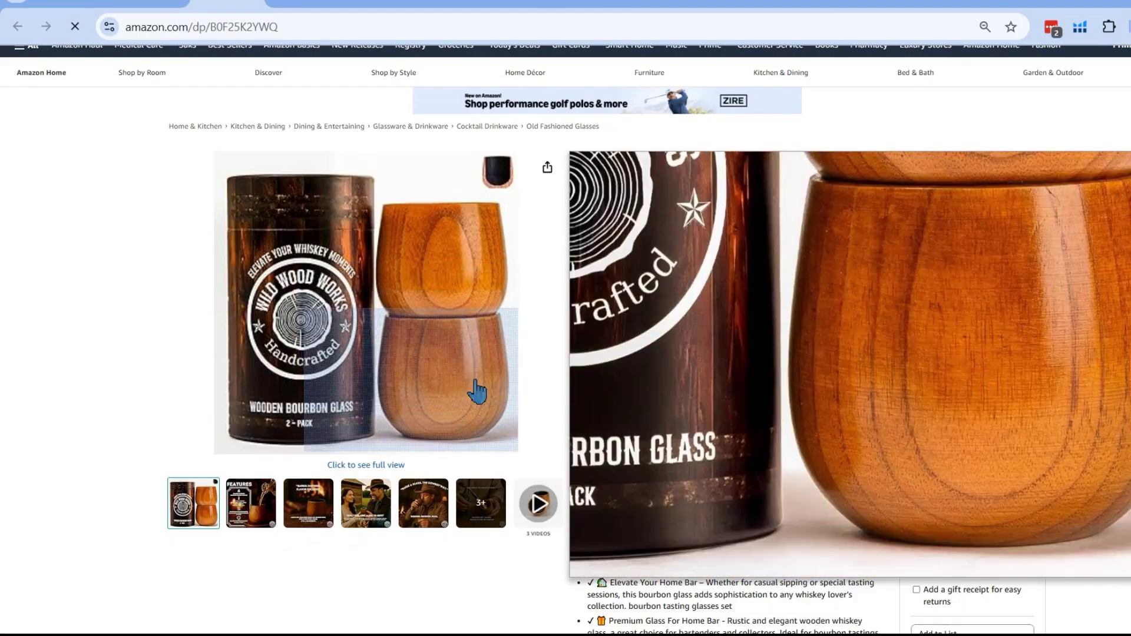
pyautogui.scroll(-2, 478, 391)
pyautogui.scroll(3, 477, 391)
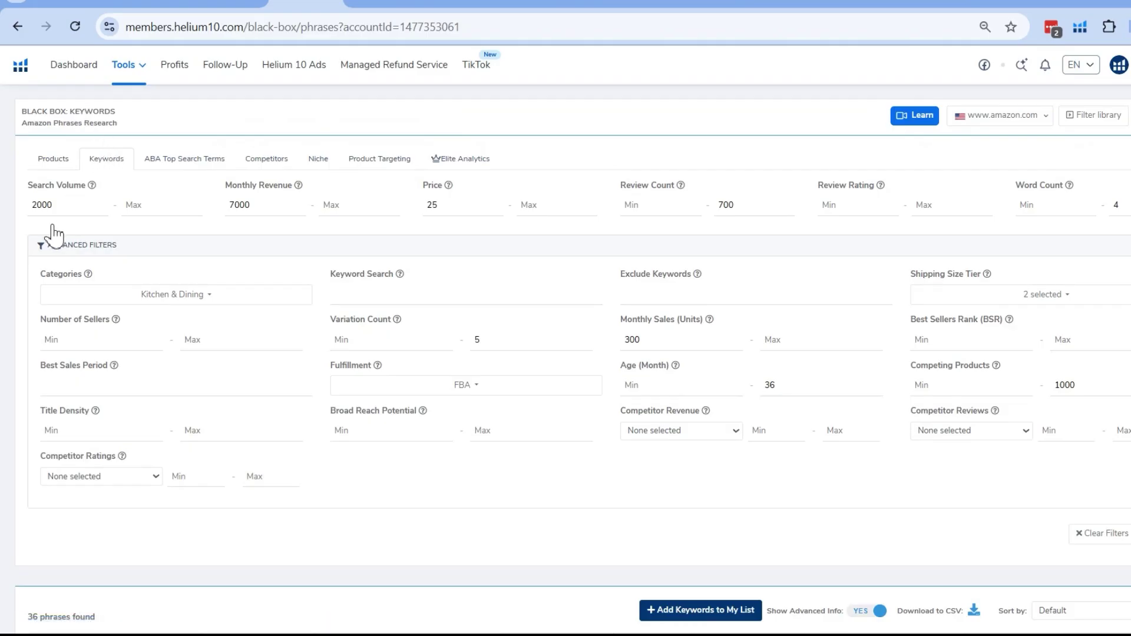
# In the Black Box Keywords search, set the maximum review count to 500 and check the search volume, monthly revenue and shipping size filters.
pyautogui.moveTo(36, 205); pyautogui.dragTo(22, 207)
pyautogui.moveTo(283, 208); pyautogui.dragTo(226, 210)
pyautogui.click(1055, 299)
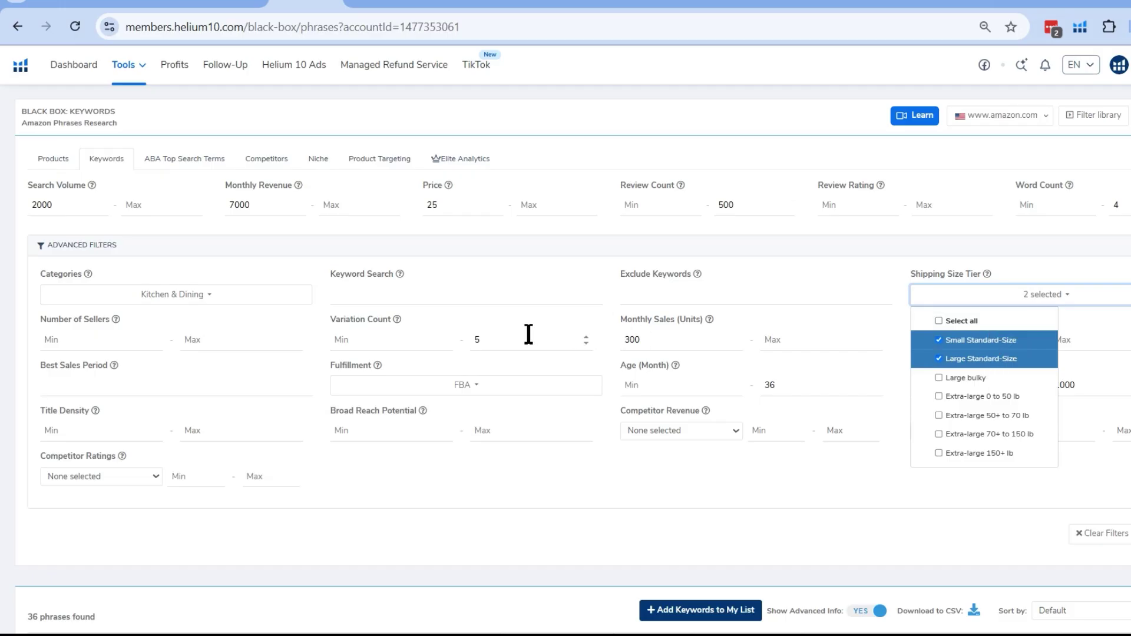
# Review the keyword search's variation count, monthly sales, fulfillment, age and competing products filters.
pyautogui.doubleClick(476, 340)
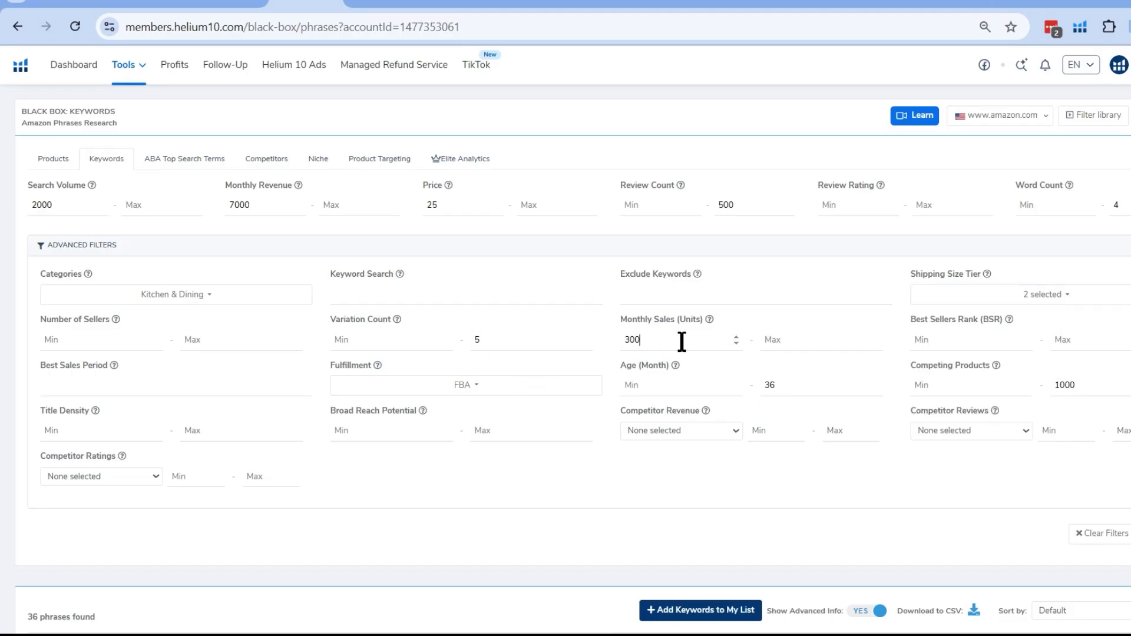
pyautogui.moveTo(629, 350); pyautogui.dragTo(616, 356)
pyautogui.click(478, 385)
pyautogui.click(829, 391)
pyautogui.doubleClick(769, 387)
pyautogui.moveTo(1106, 383); pyautogui.dragTo(1047, 392)
# Mark the phrase "matcha station" as a candidate in the keyword results and examine a matching matcha whisk set listing on Amazon.
pyautogui.scroll(-8, 1094, 530)
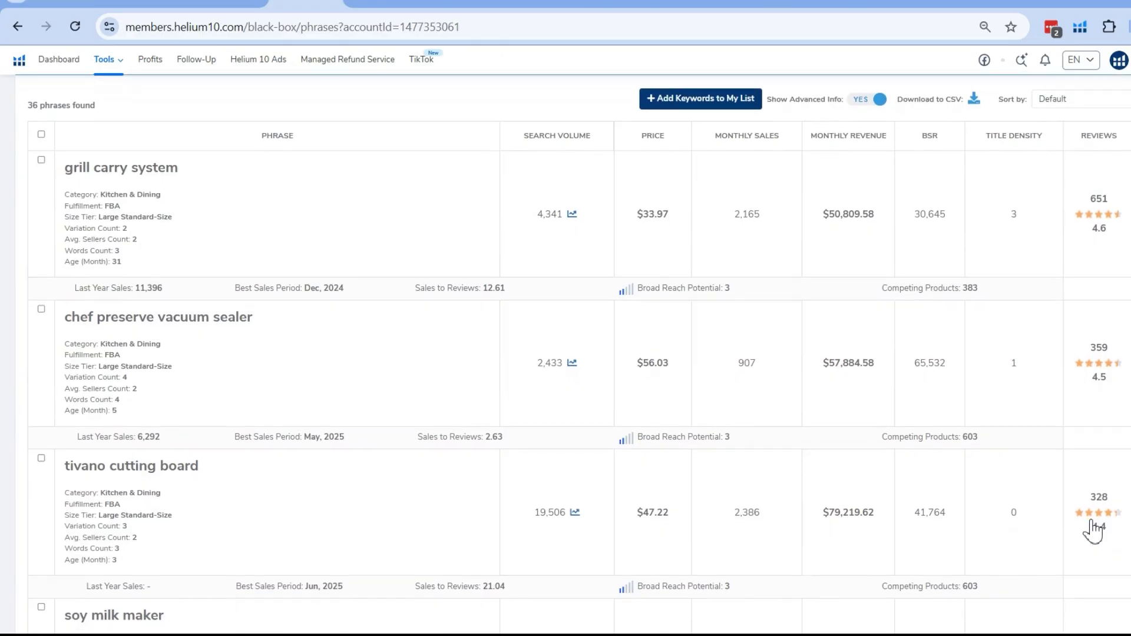
pyautogui.scroll(-3, 795, 599)
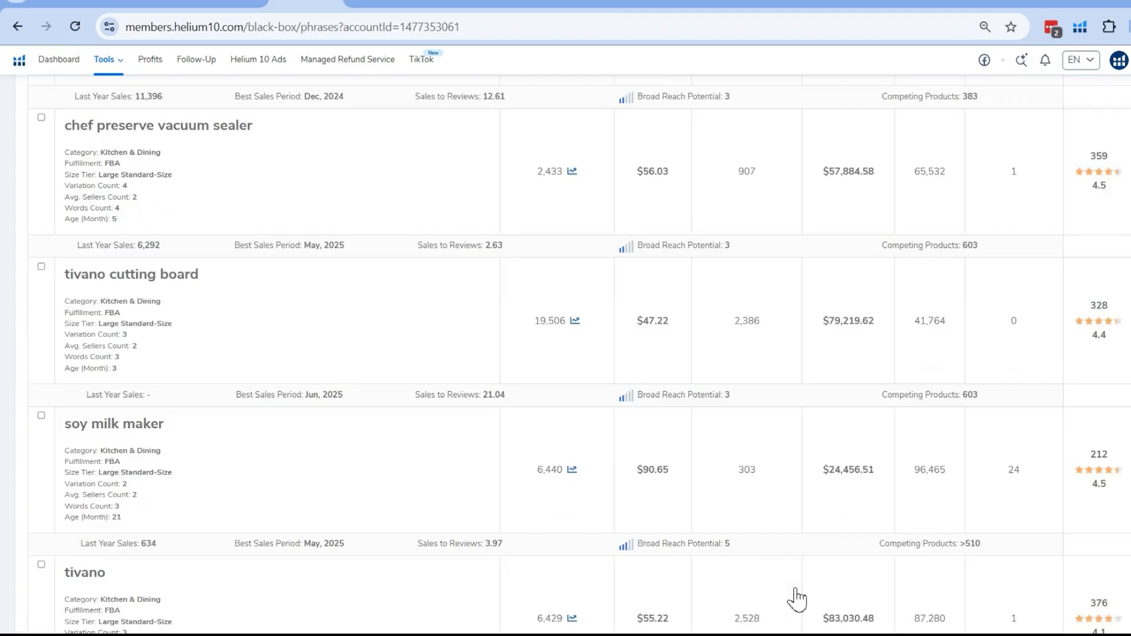
pyautogui.scroll(-10, 795, 599)
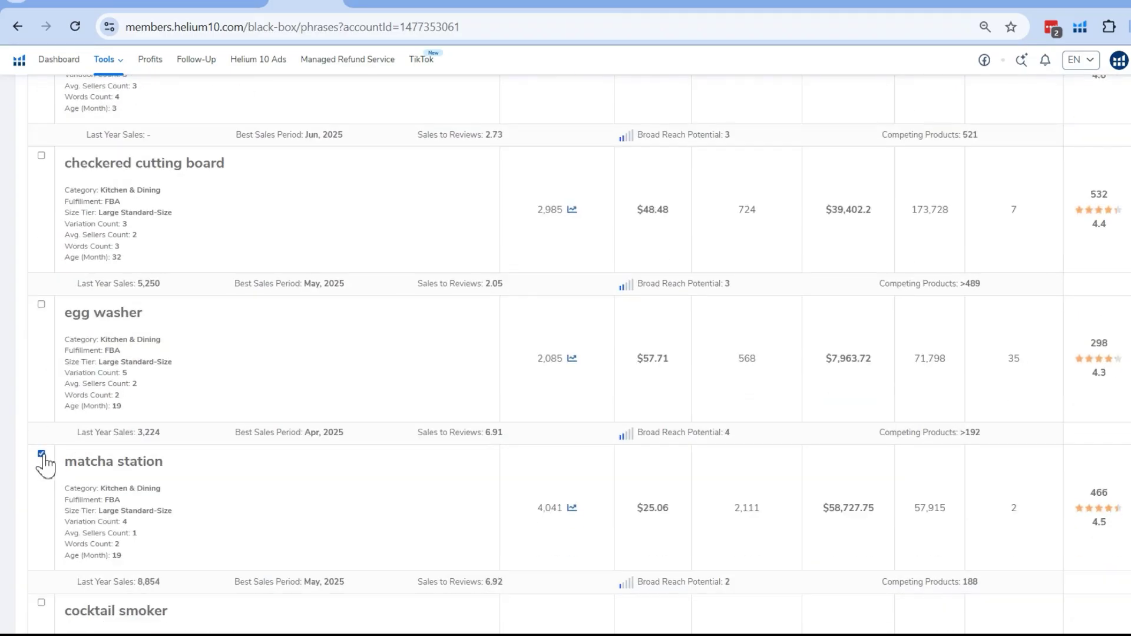
pyautogui.tripleClick(142, 465)
pyautogui.click(235, 3)
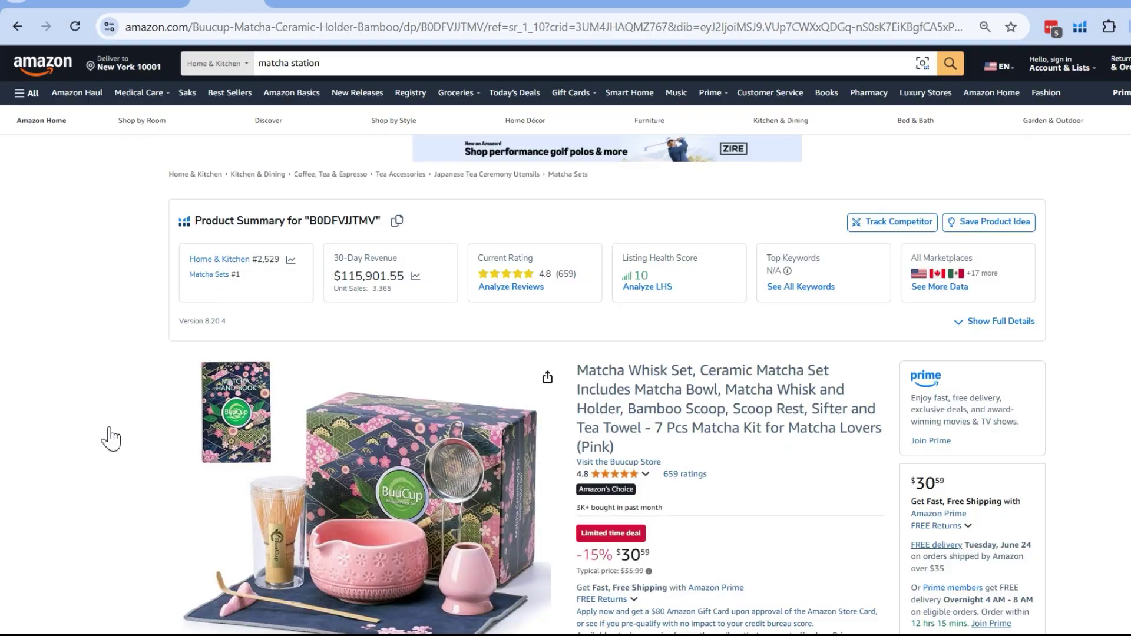
pyautogui.scroll(-3, 110, 439)
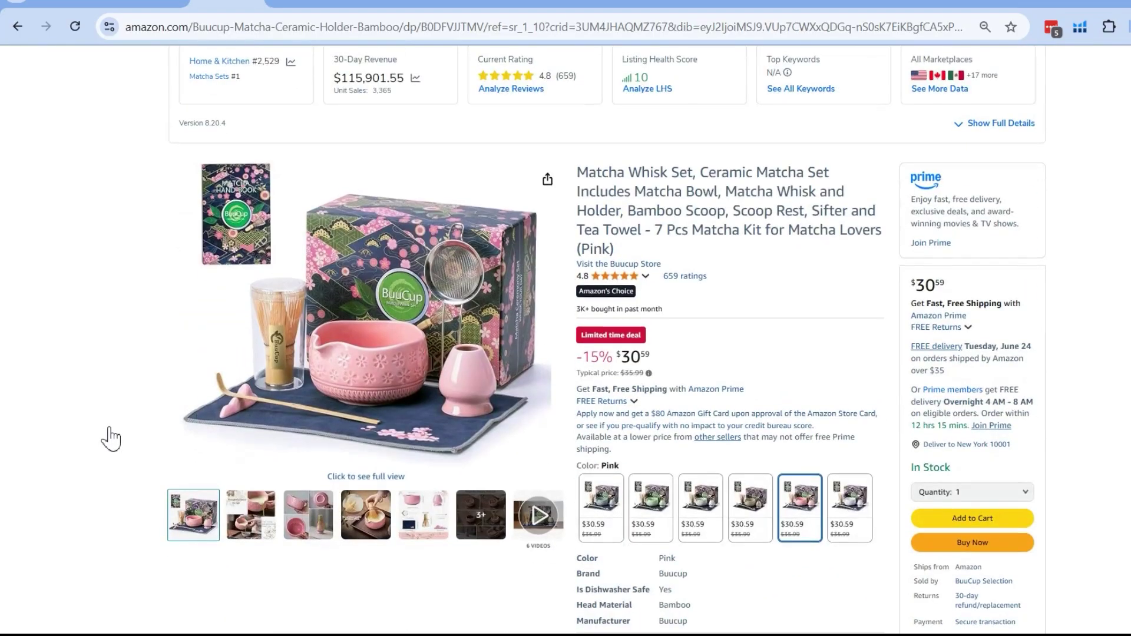
# Mark the phrase "egg washer" as a candidate in the keyword results and search Amazon for "egg washer".
pyautogui.click(301, 3)
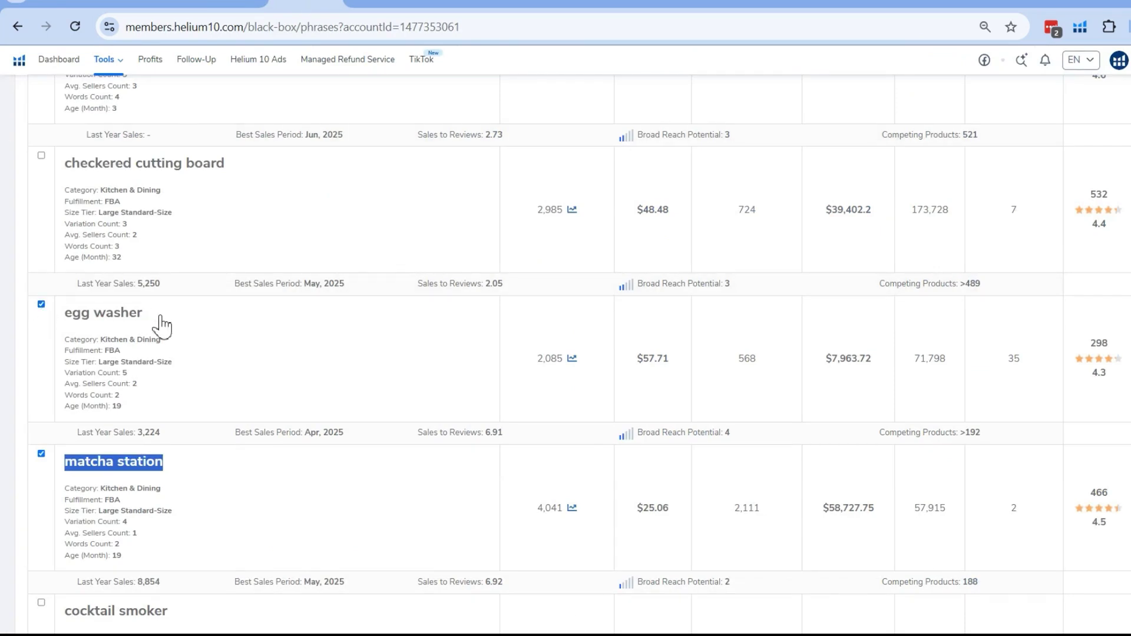
pyautogui.moveTo(158, 323); pyautogui.dragTo(76, 319)
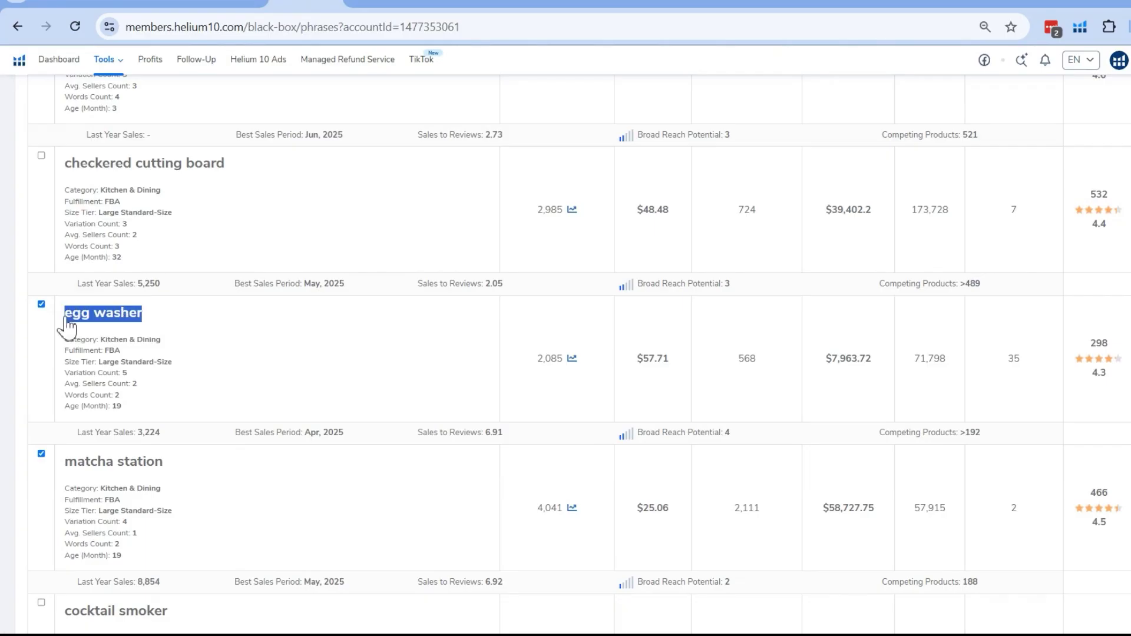
pyautogui.click(201, 7)
pyautogui.scroll(-2, 629, 305)
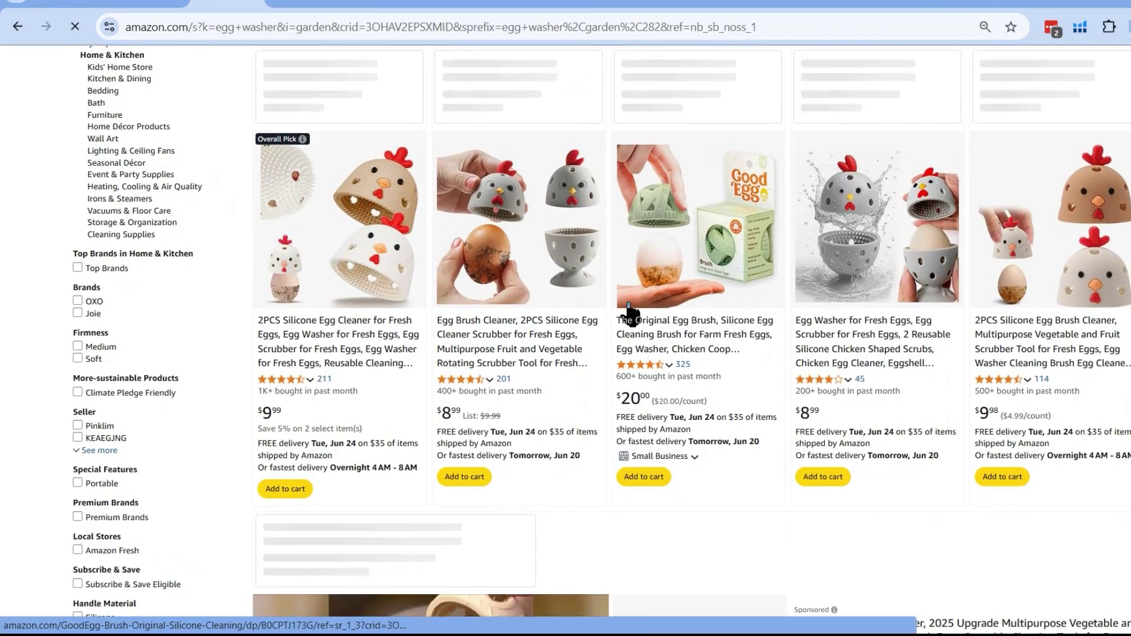
pyautogui.scroll(-1, 629, 310)
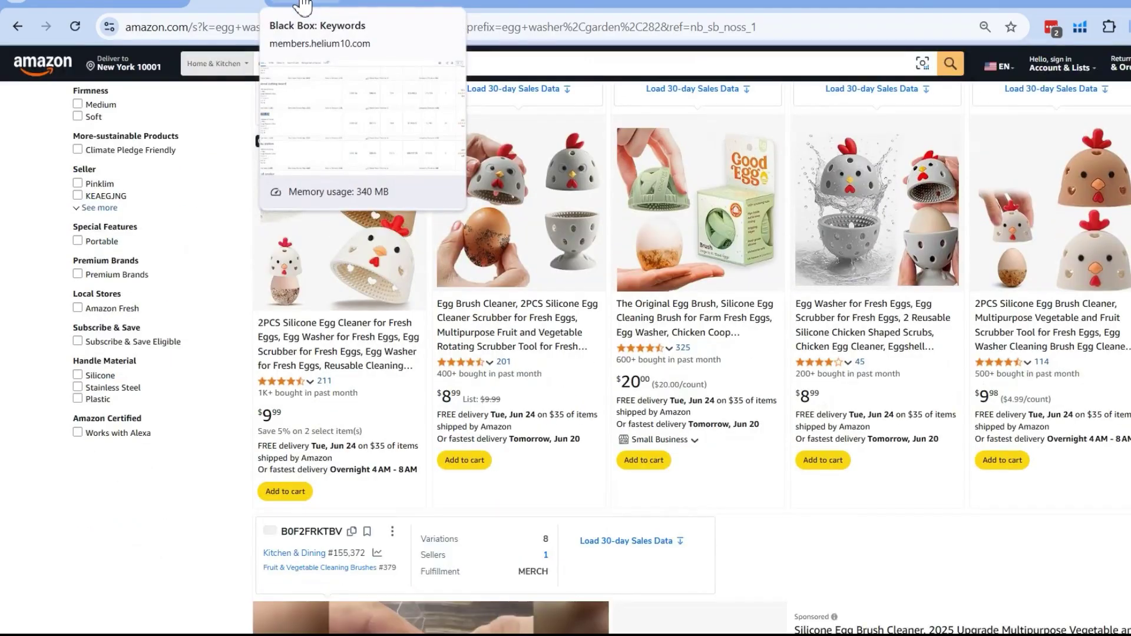
# Return to the keyword results and compare the price, sales and competition figures for egg washer and the neighbouring phrases.
pyautogui.click(304, 6)
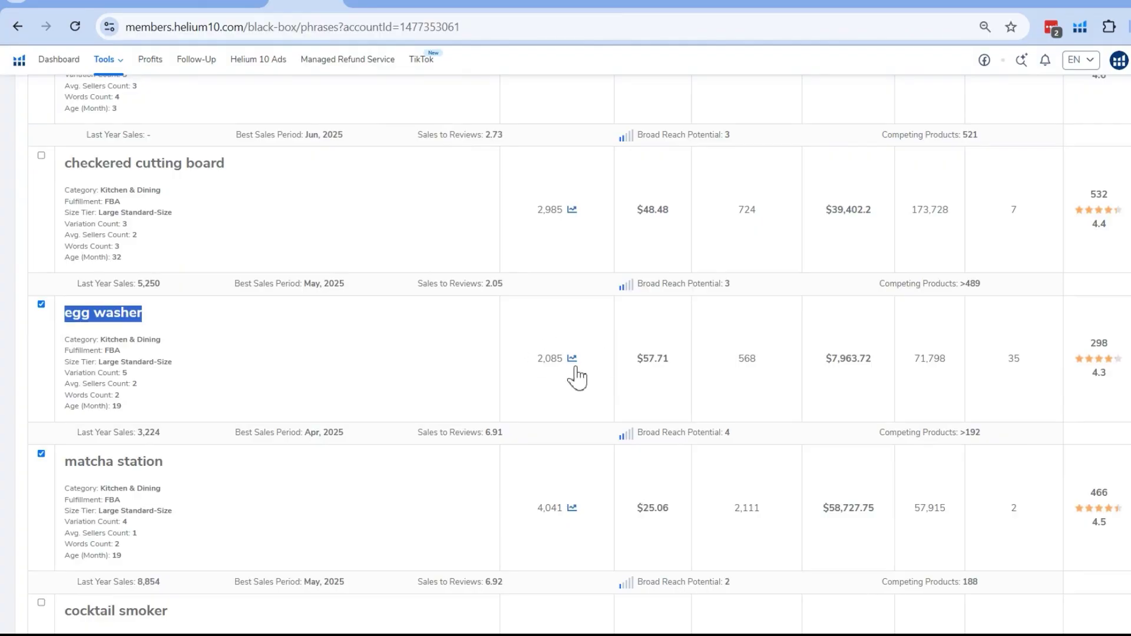
pyautogui.scroll(-3, 588, 368)
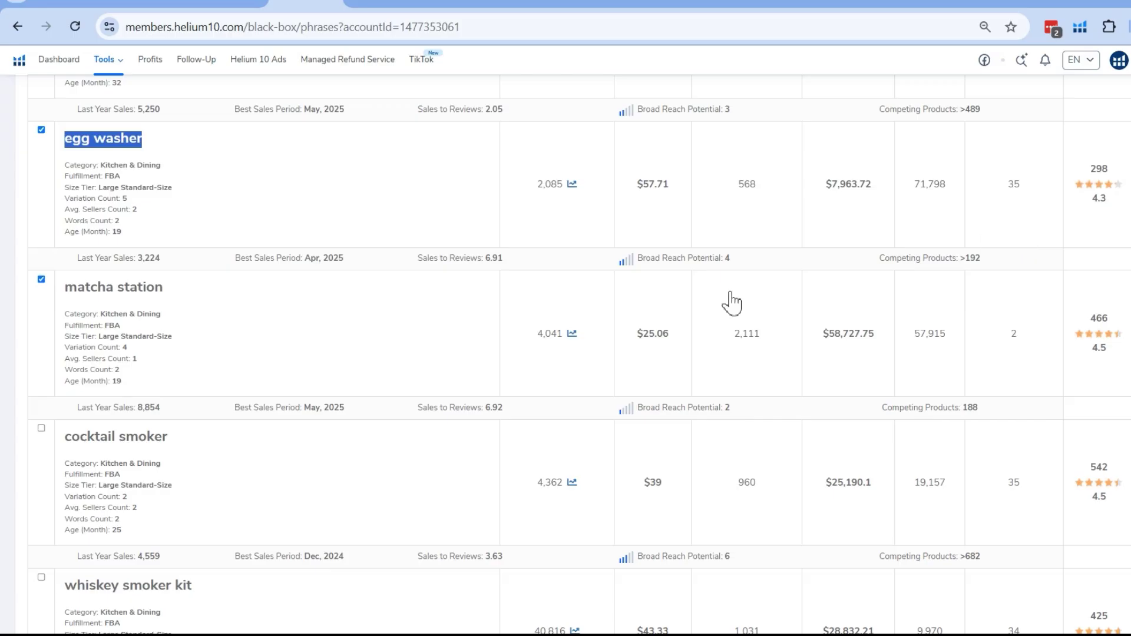
pyautogui.scroll(-1, 353, 355)
pyautogui.scroll(2, 353, 356)
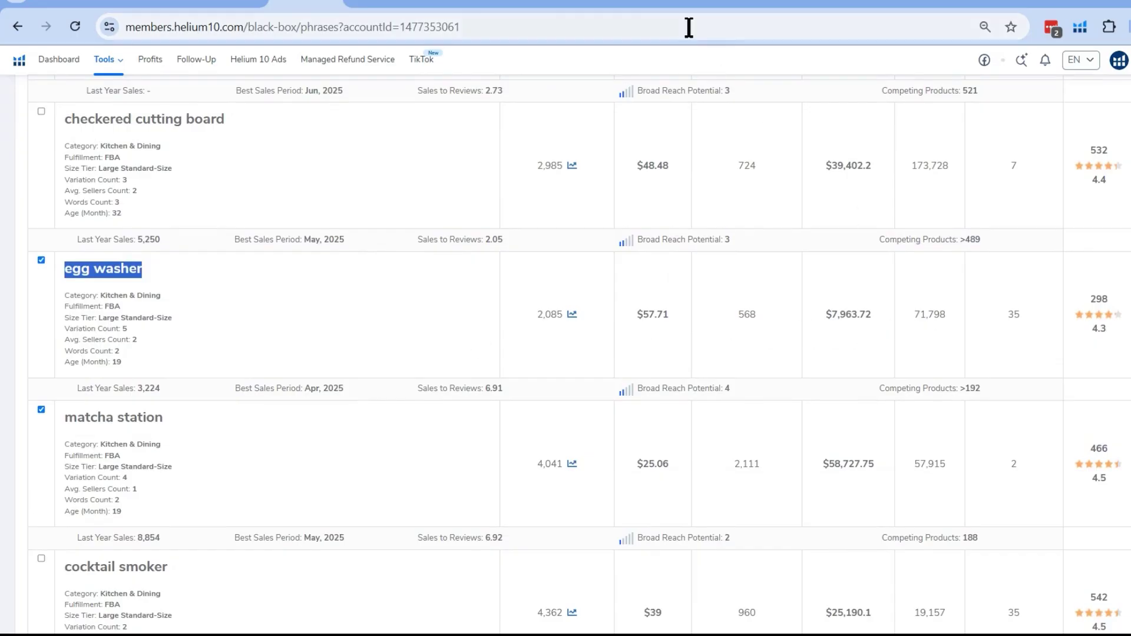
# Go back to the Amazon egg washer results and browse the competing products' designs, prices and review counts.
pyautogui.click(229, 8)
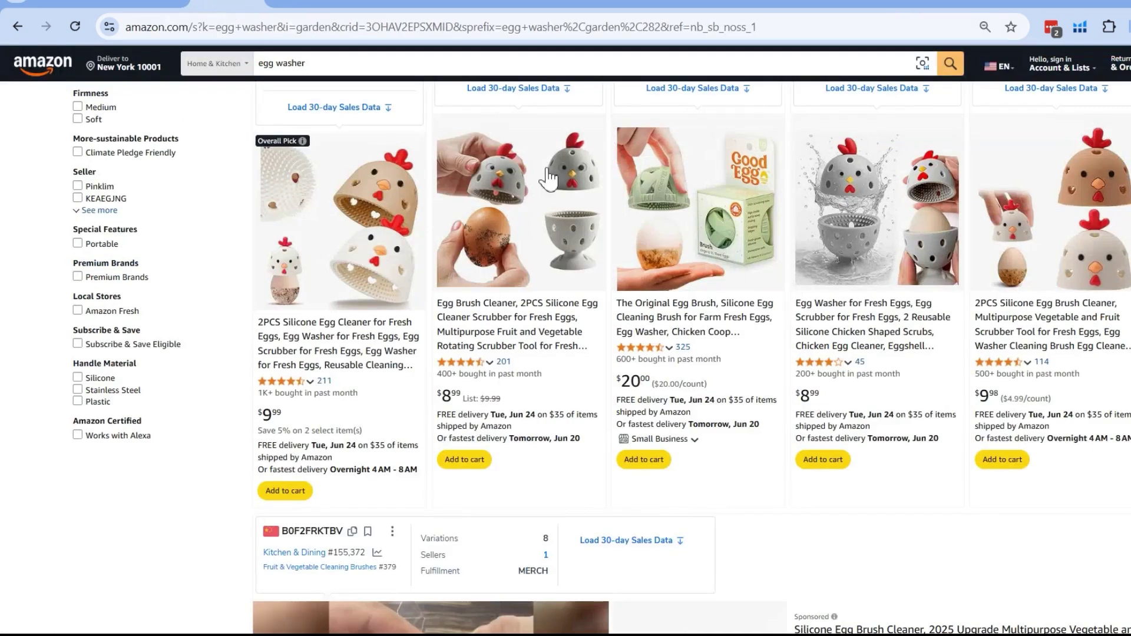
pyautogui.scroll(-3, 701, 310)
pyautogui.scroll(-8, 705, 303)
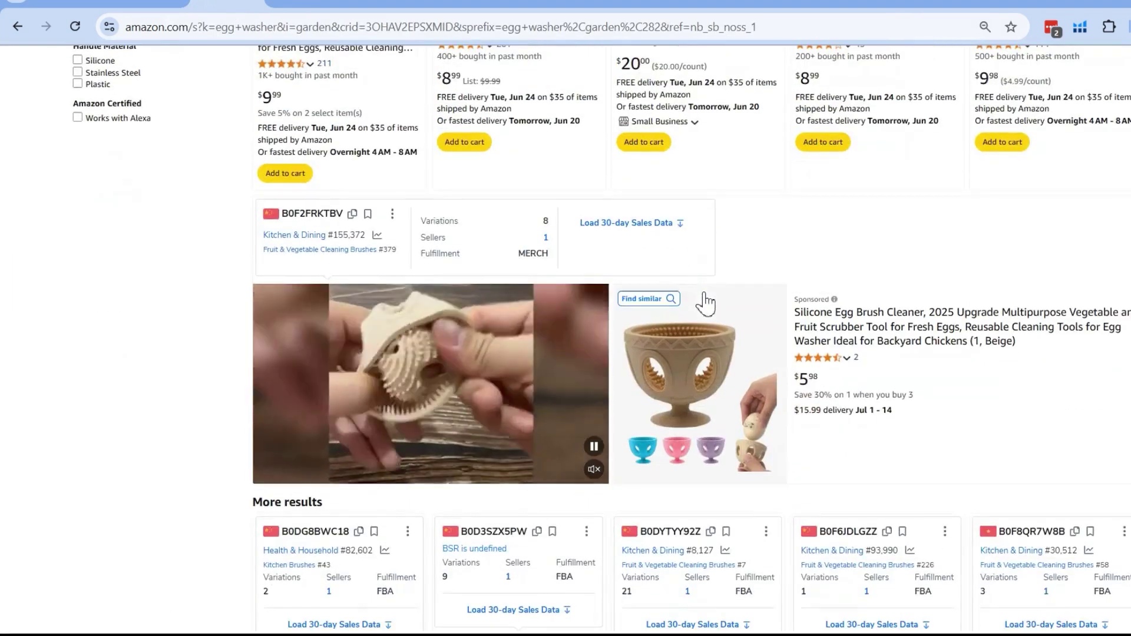
pyautogui.scroll(-1, 705, 303)
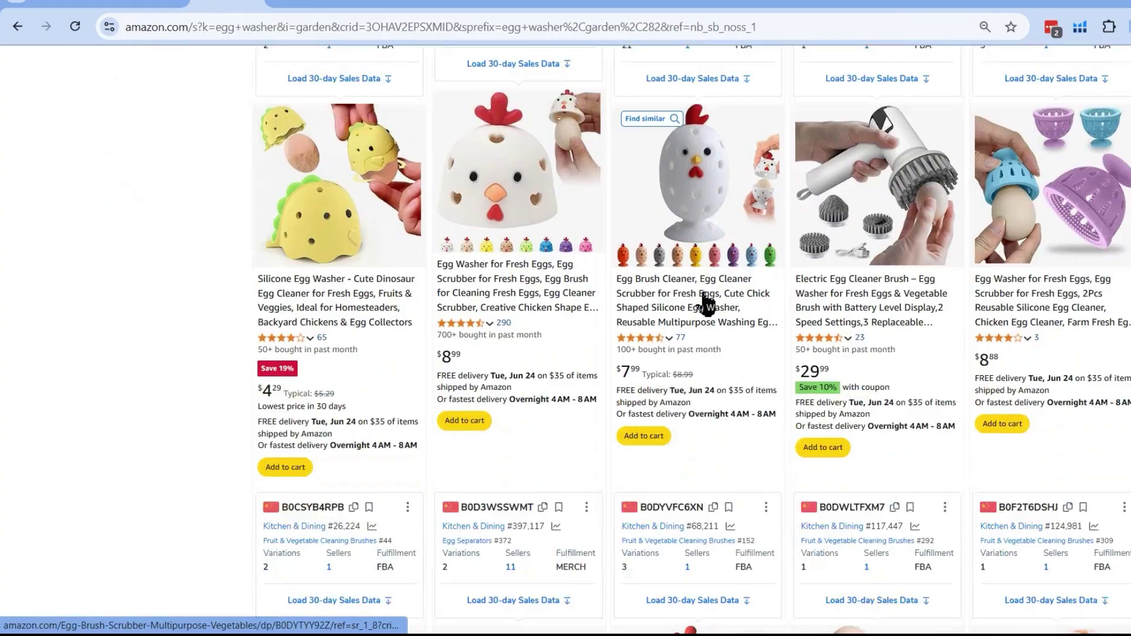
pyautogui.scroll(-2, 707, 303)
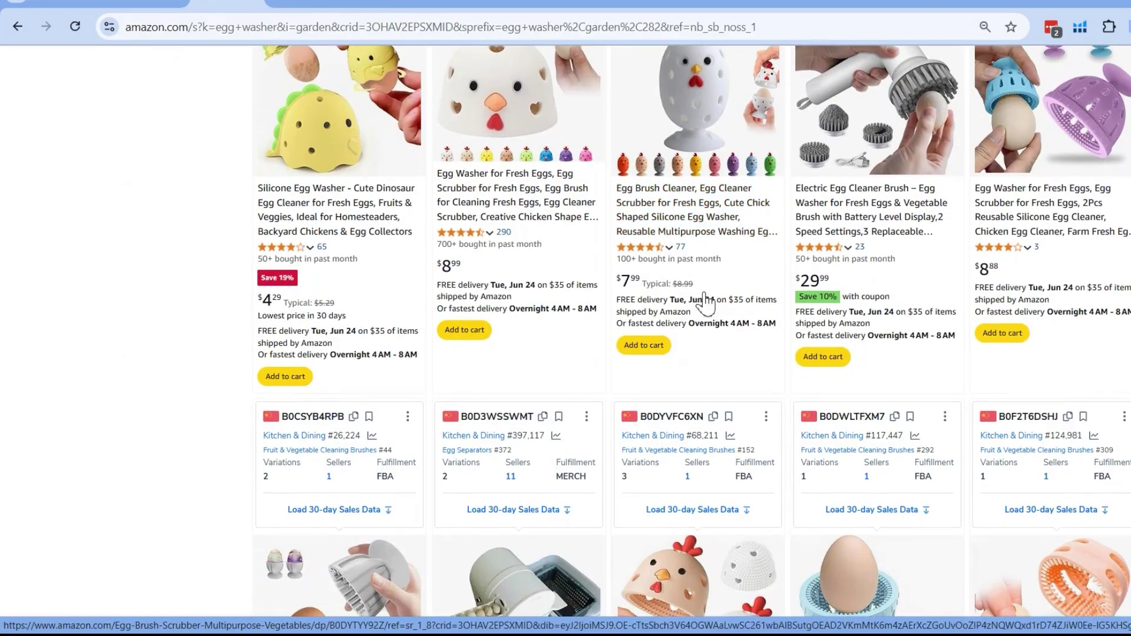
# Switch to the Black Box Competitors search and go back from its product results to the search filters.
pyautogui.click(369, 11)
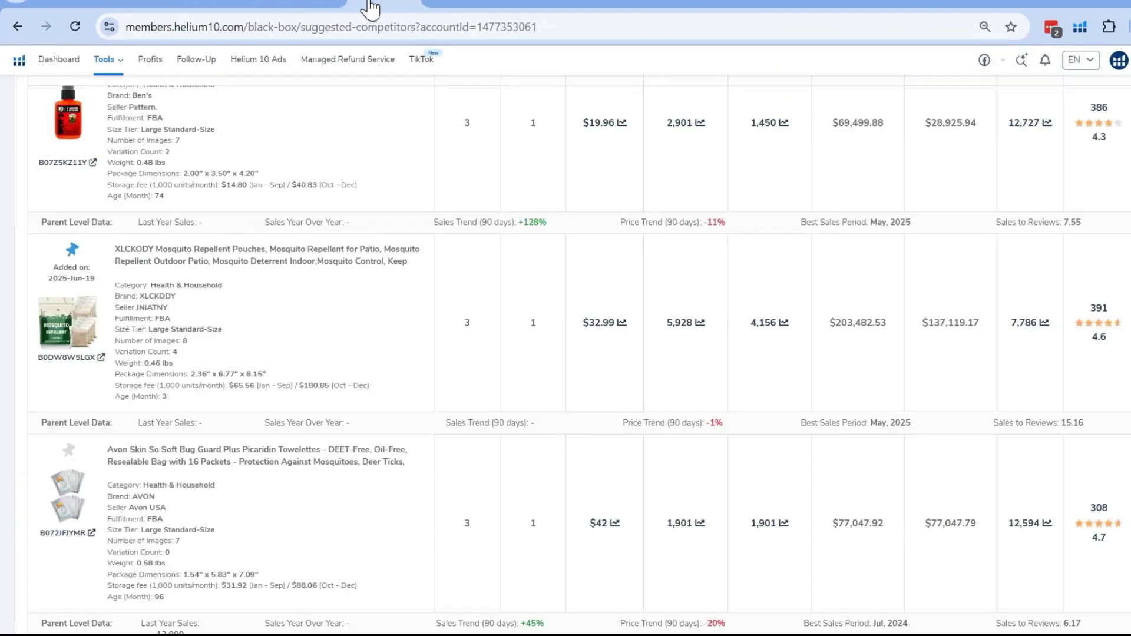
pyautogui.scroll(15, 417, 176)
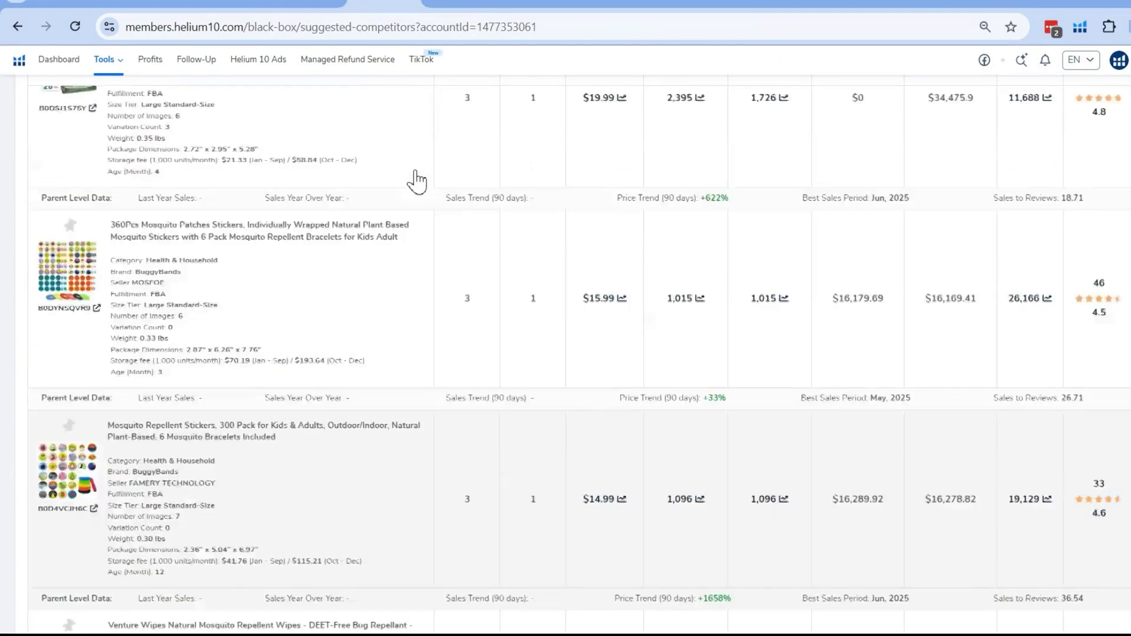
pyautogui.scroll(10, 417, 177)
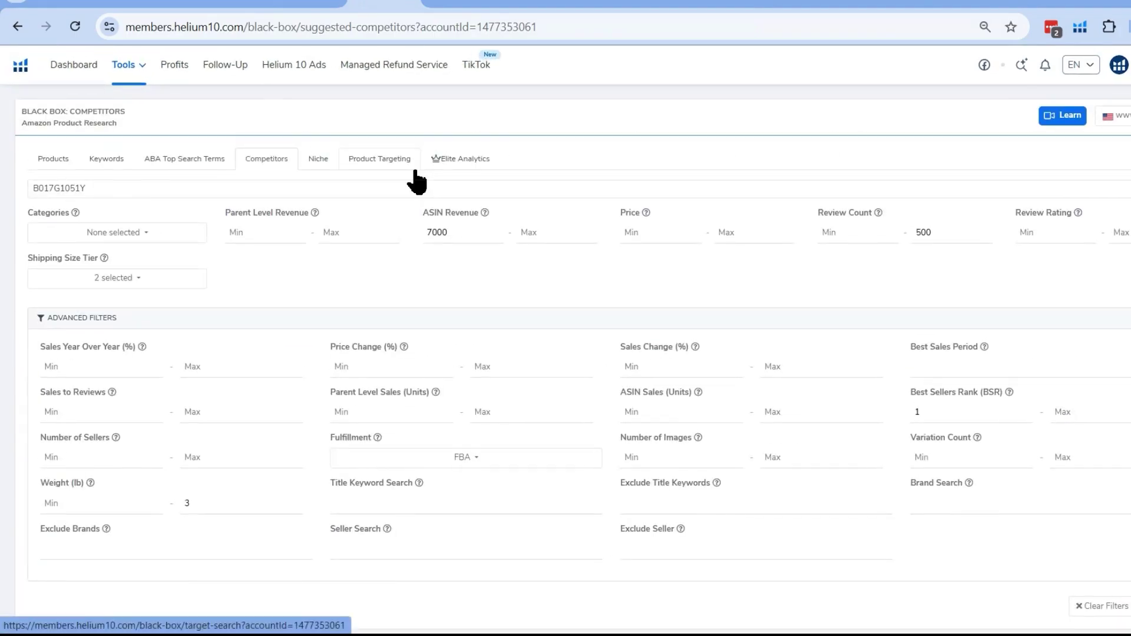
pyautogui.click(280, 162)
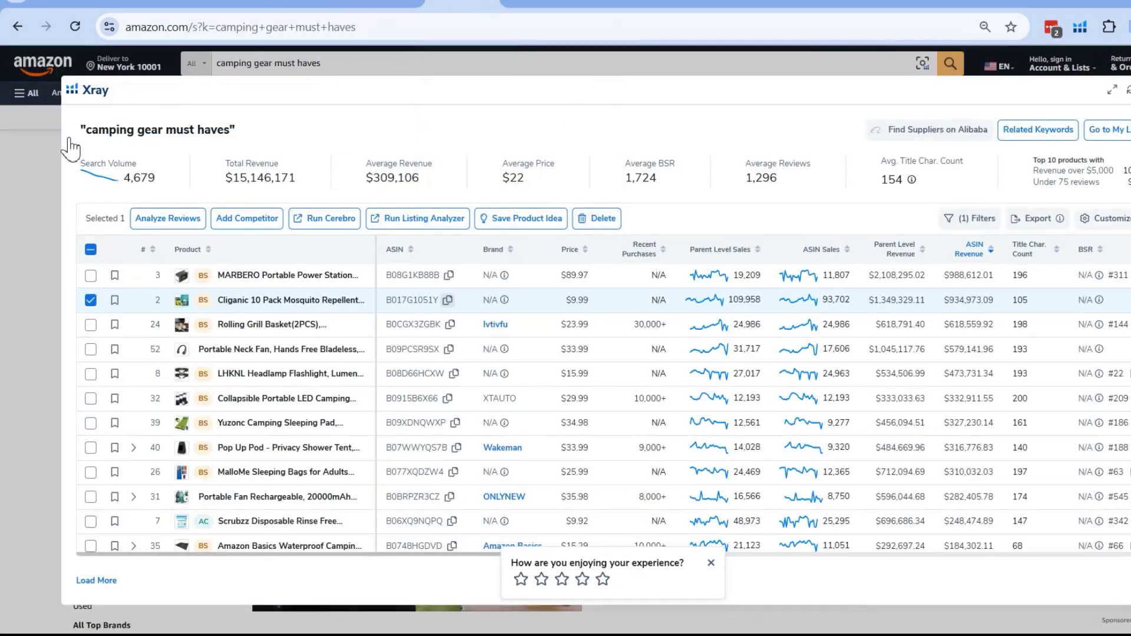
# Copy the ASIN of the Cliganic 10 Pack Mosquito Repellent from the Xray results for "camping gear must haves".
pyautogui.moveTo(237, 131); pyautogui.dragTo(66, 122)
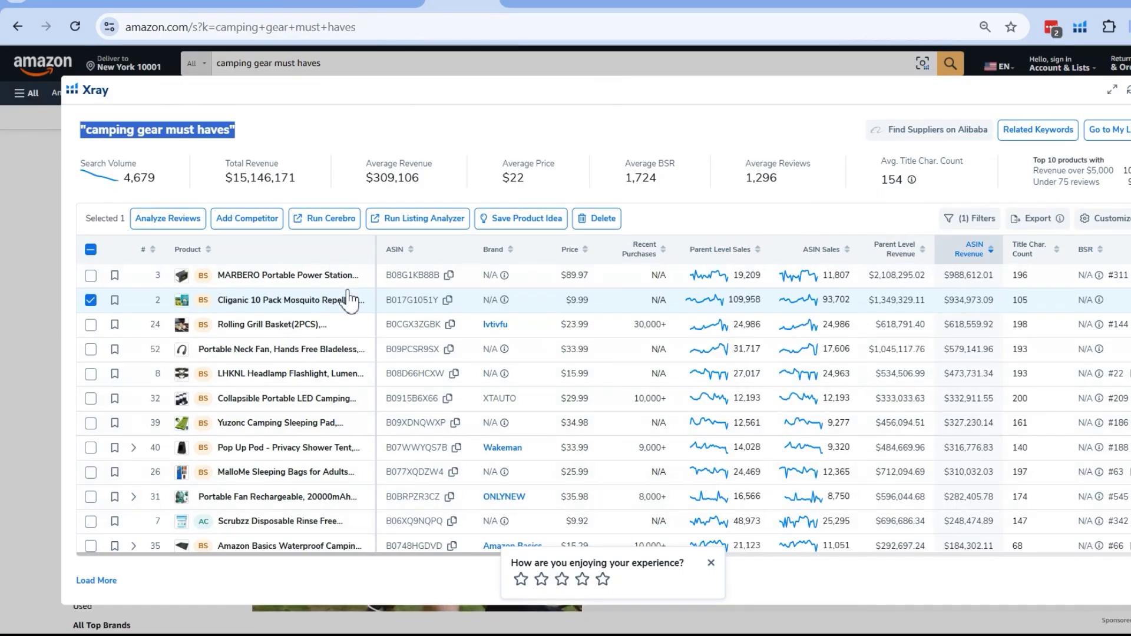
pyautogui.moveTo(182, 309)
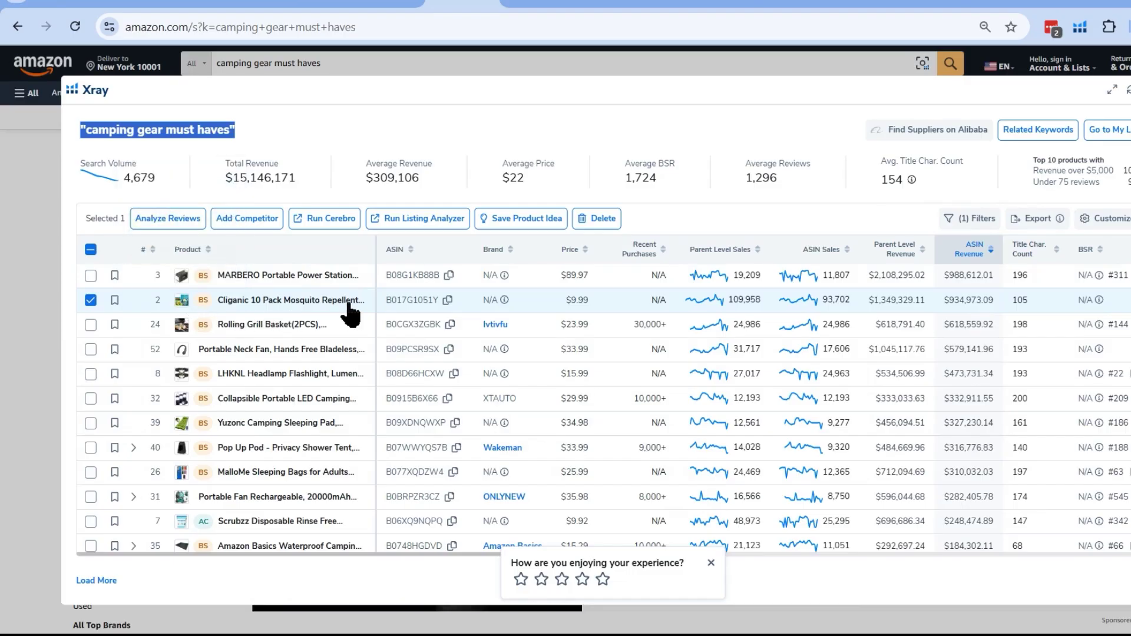
pyautogui.click(448, 300)
# Return to the Competitors search and review its ASIN, revenue, price, review count, shipping size and weight filters.
pyautogui.click(374, 6)
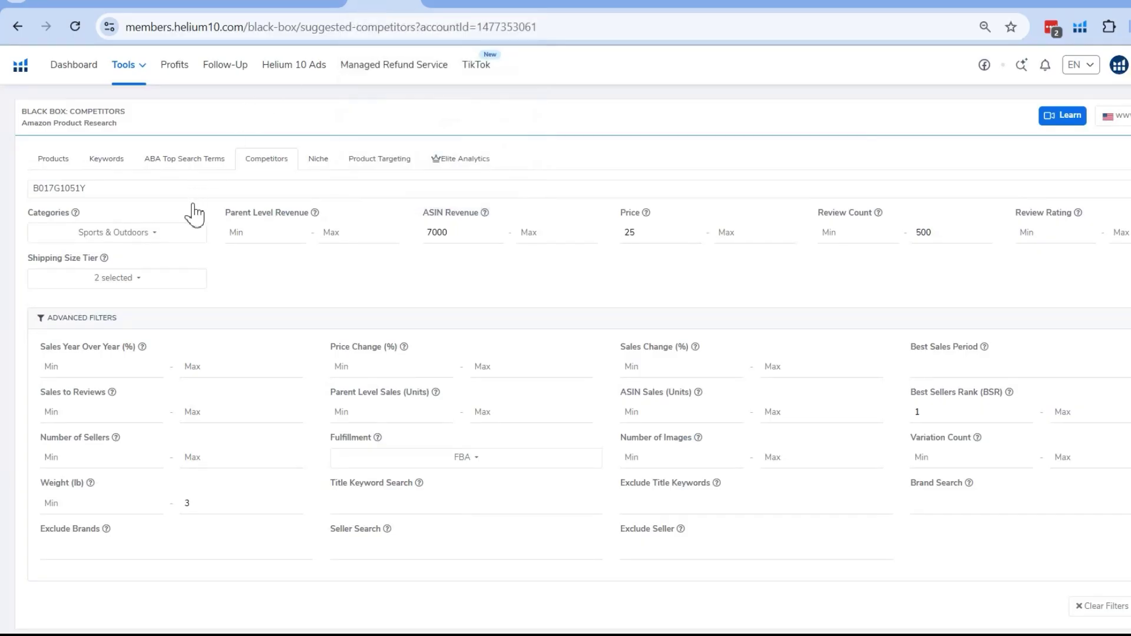
pyautogui.tripleClick(117, 186)
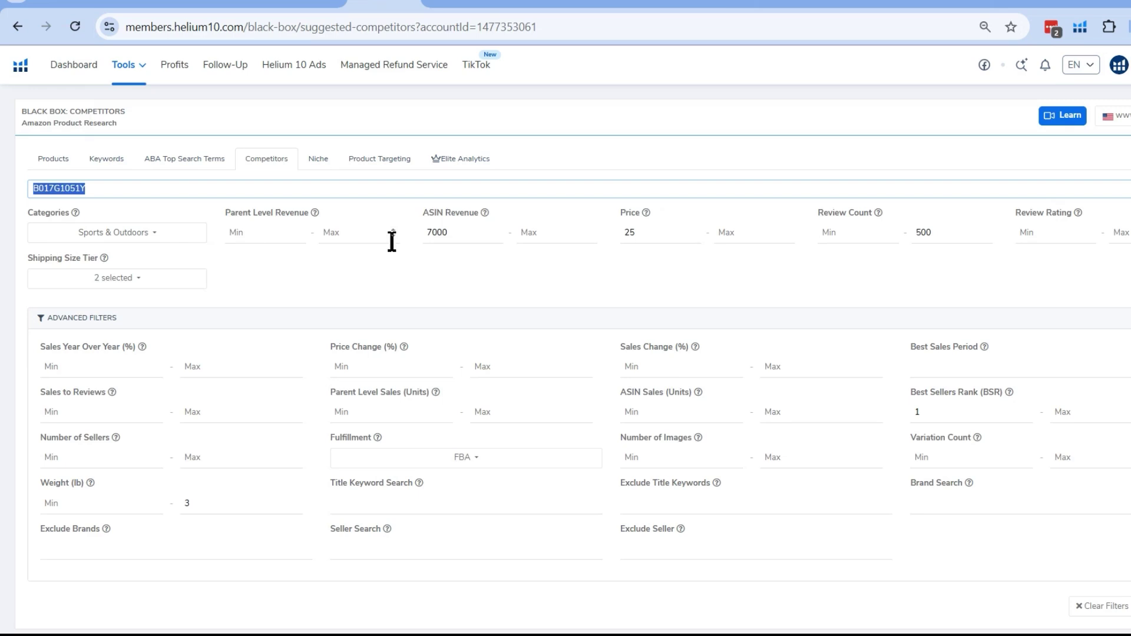
pyautogui.click(465, 235)
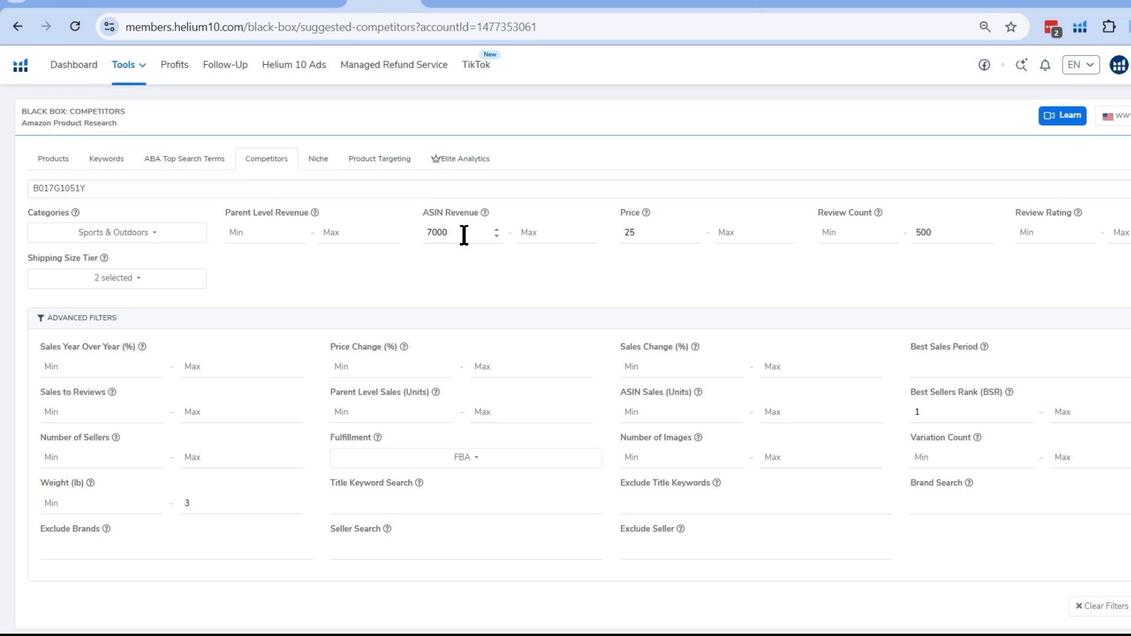
pyautogui.press('Tab')
pyautogui.press('Tab')
pyautogui.click(141, 279)
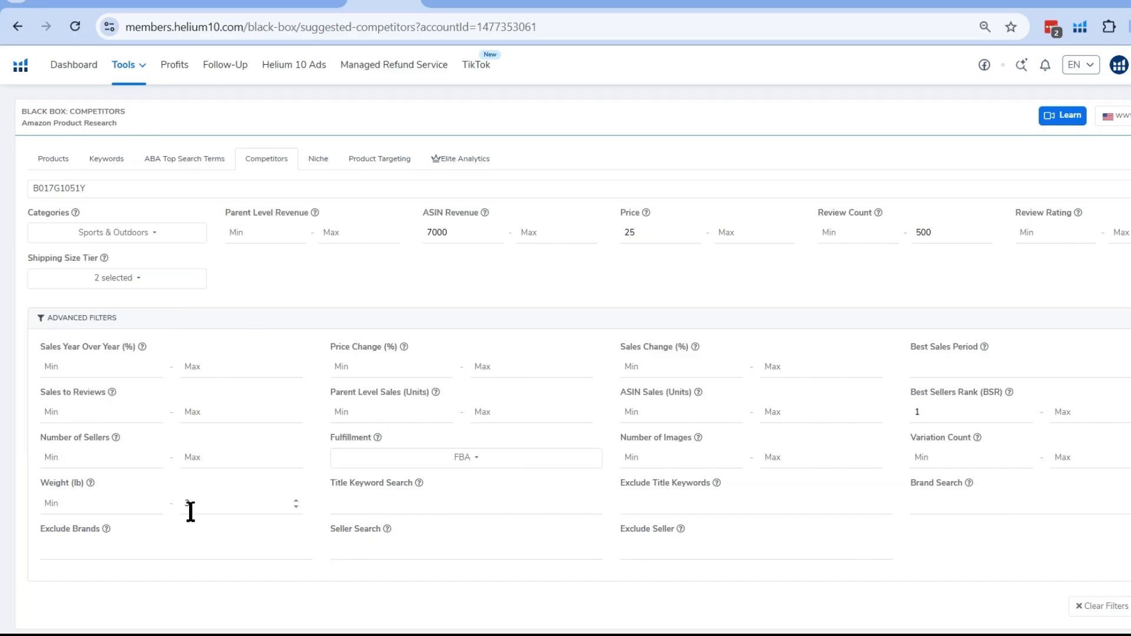
pyautogui.doubleClick(191, 506)
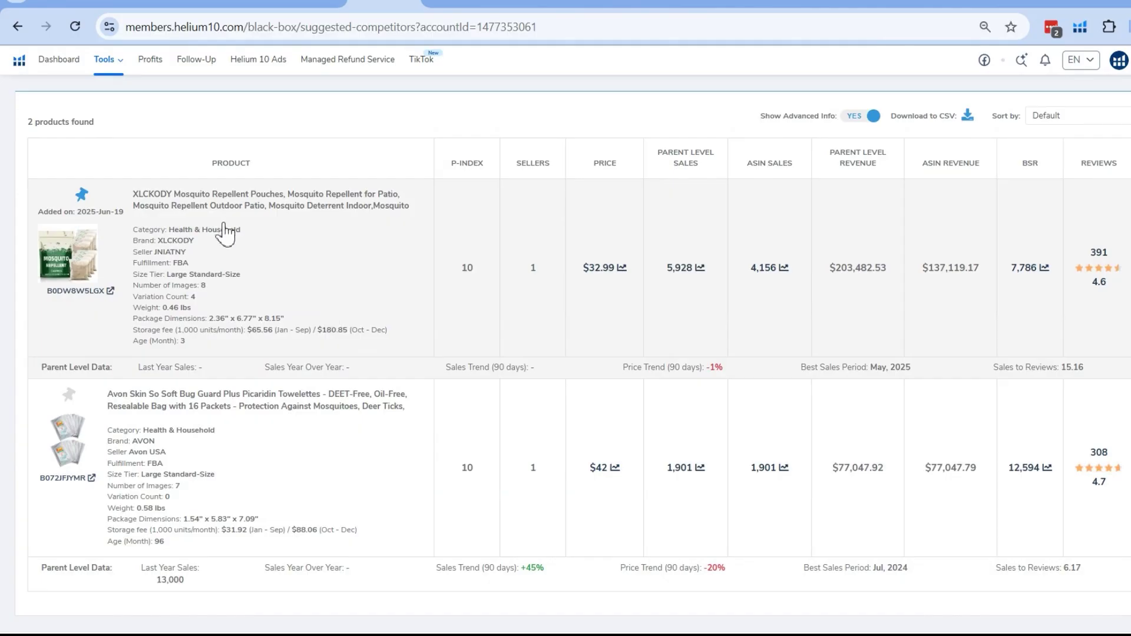
# Open the XLCKODY mosquito repellent pouches' Amazon listing, and return to the Competitors results to review both suggested products.
pyautogui.click(111, 291)
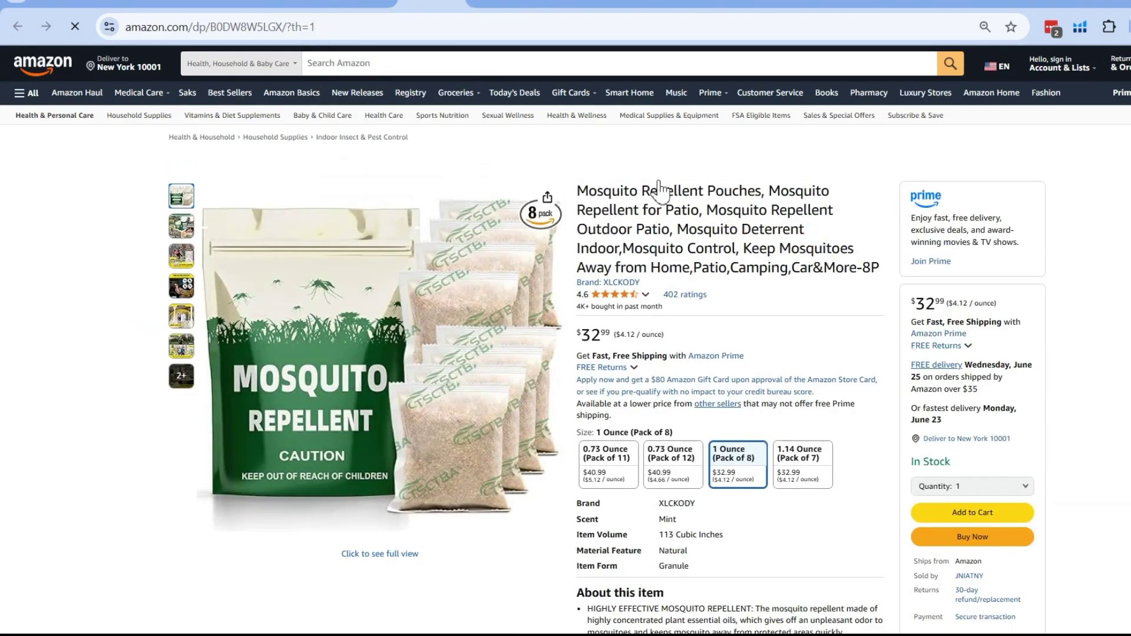
pyautogui.scroll(-2, 756, 369)
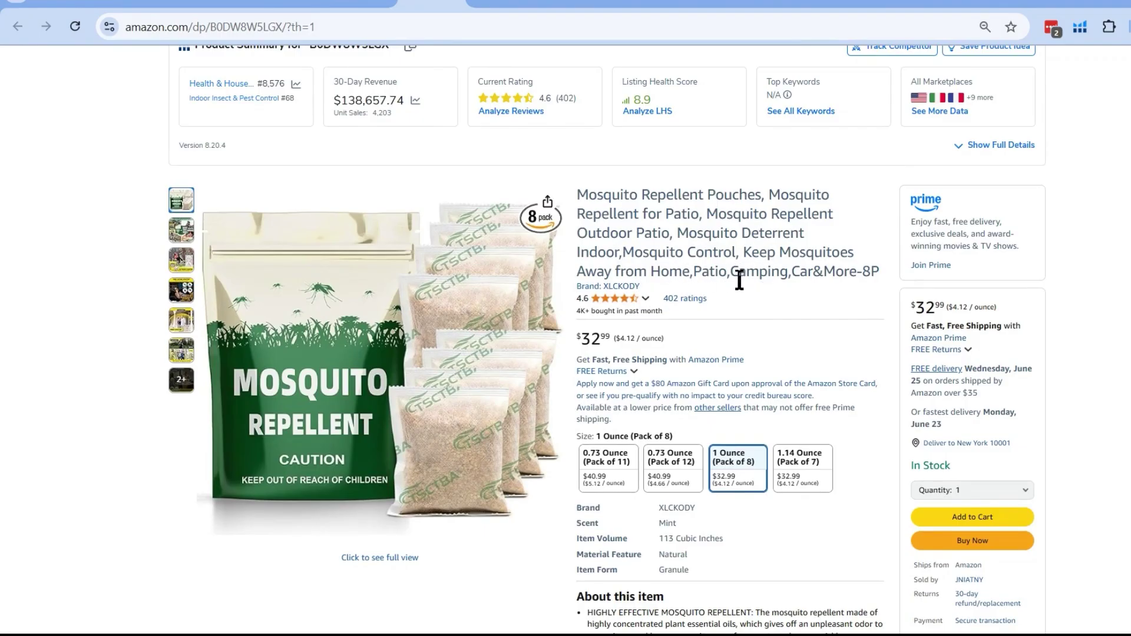
pyautogui.click(361, 9)
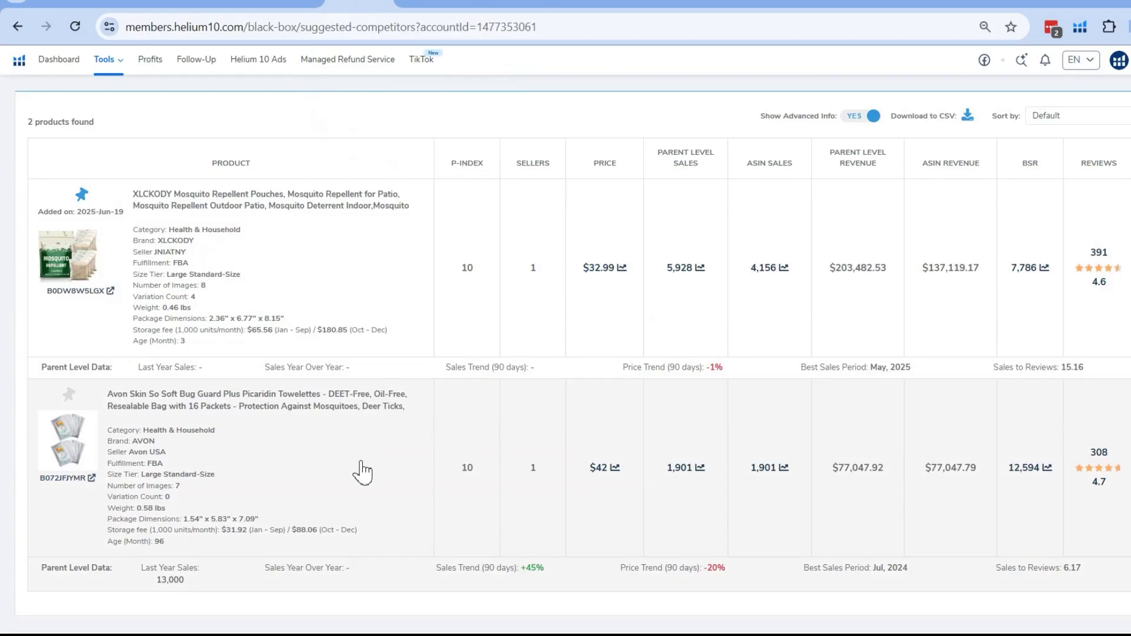
pyautogui.scroll(-1, 362, 471)
pyautogui.scroll(3, 363, 471)
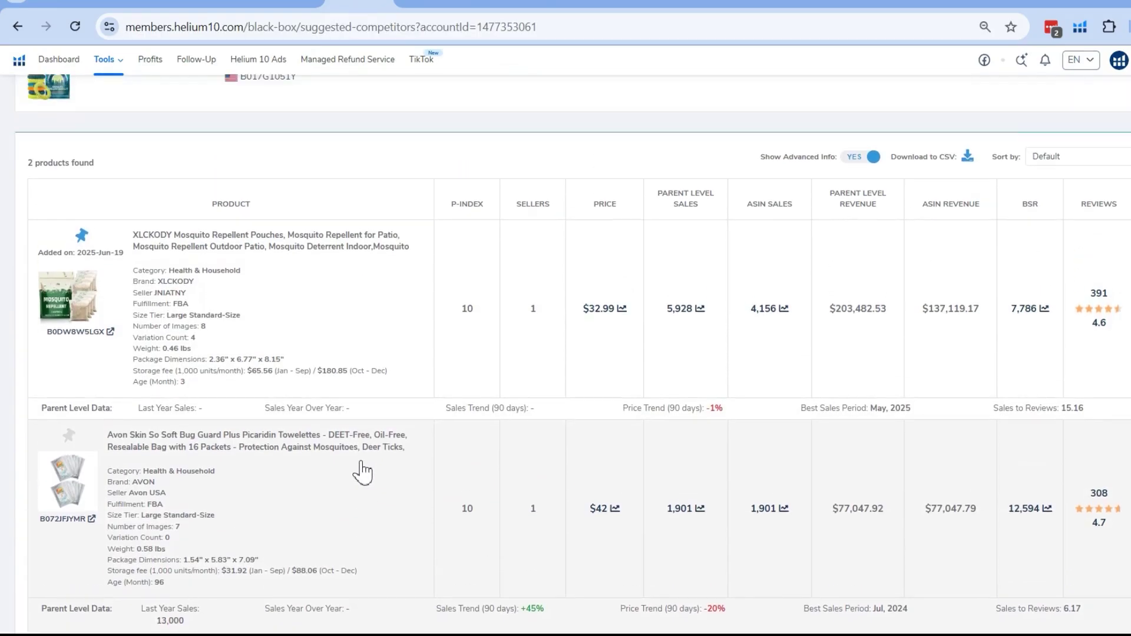
pyautogui.scroll(-1, 363, 471)
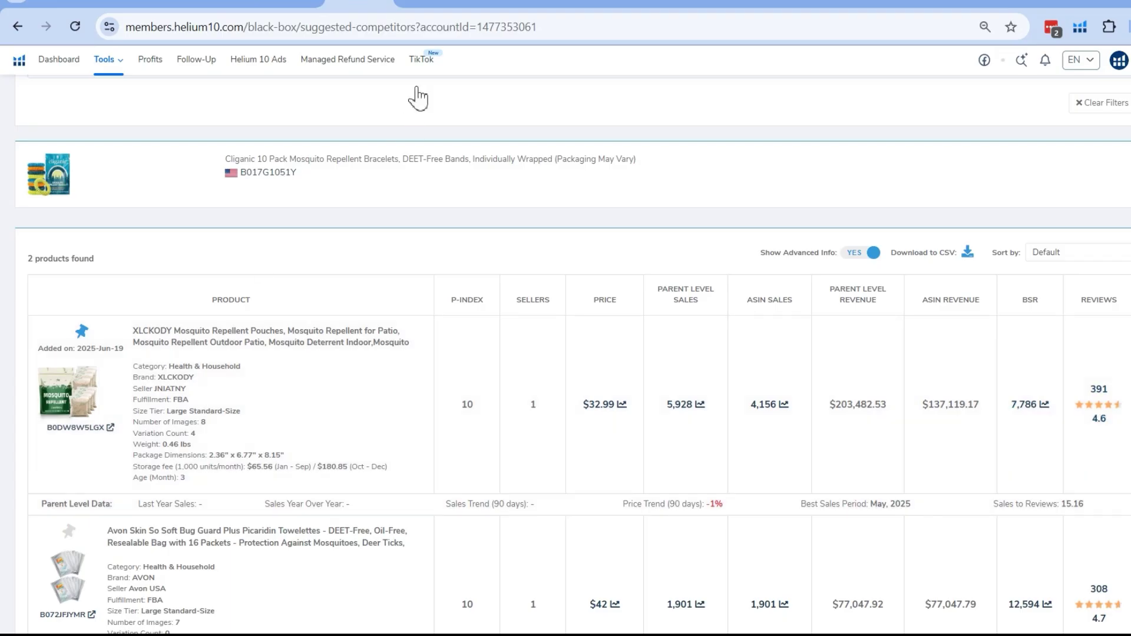
# Compare the pouches' Amazon listing with the Cliganic bracelets used as the reference product in the Competitors search.
pyautogui.click(411, 6)
pyautogui.moveTo(434, 283)
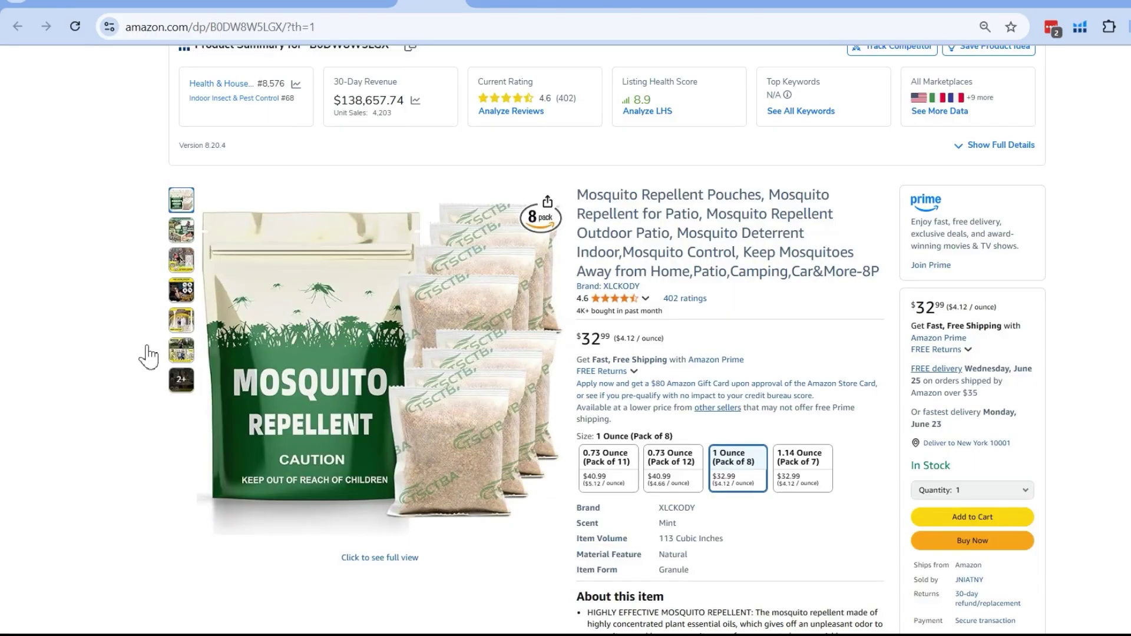
pyautogui.click(361, 10)
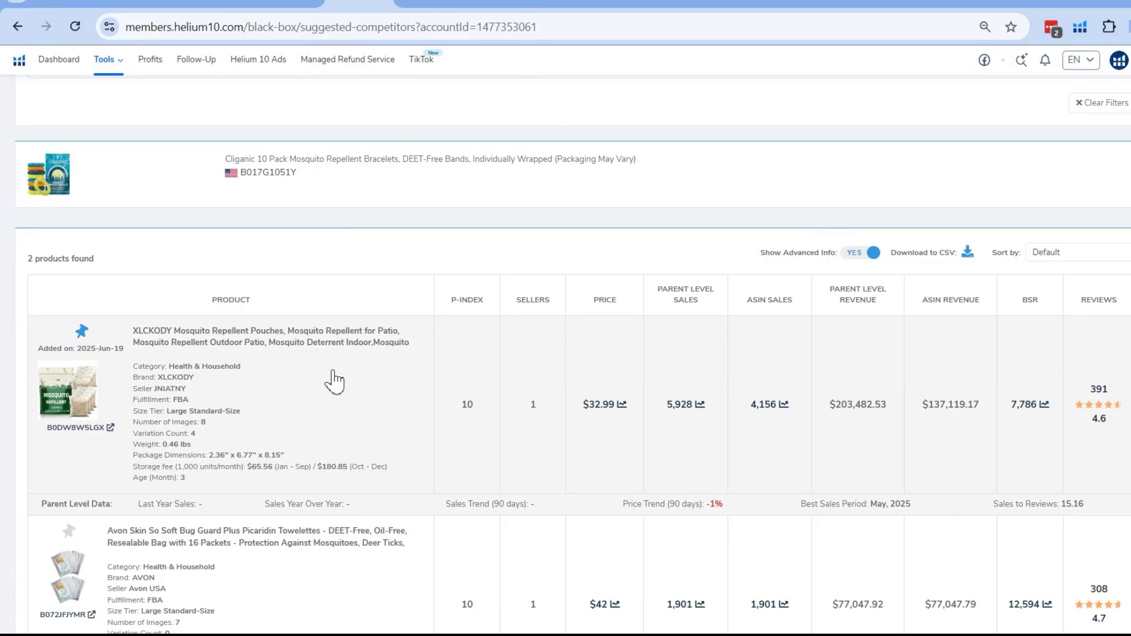
pyautogui.scroll(1, 334, 382)
pyautogui.scroll(-1, 334, 382)
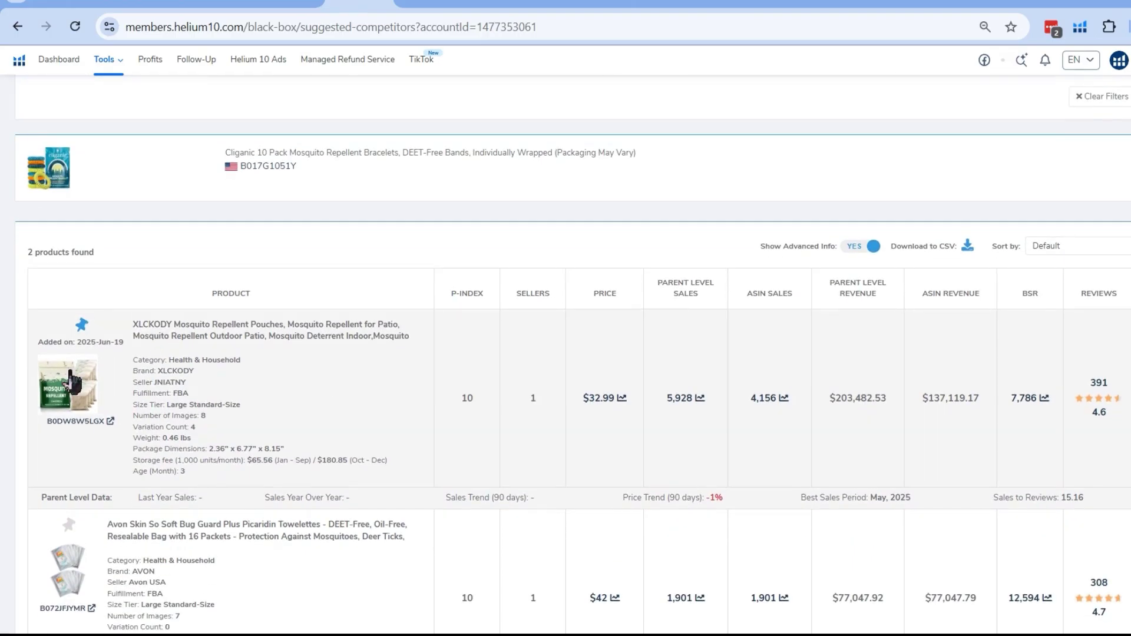
pyautogui.scroll(-1, 336, 305)
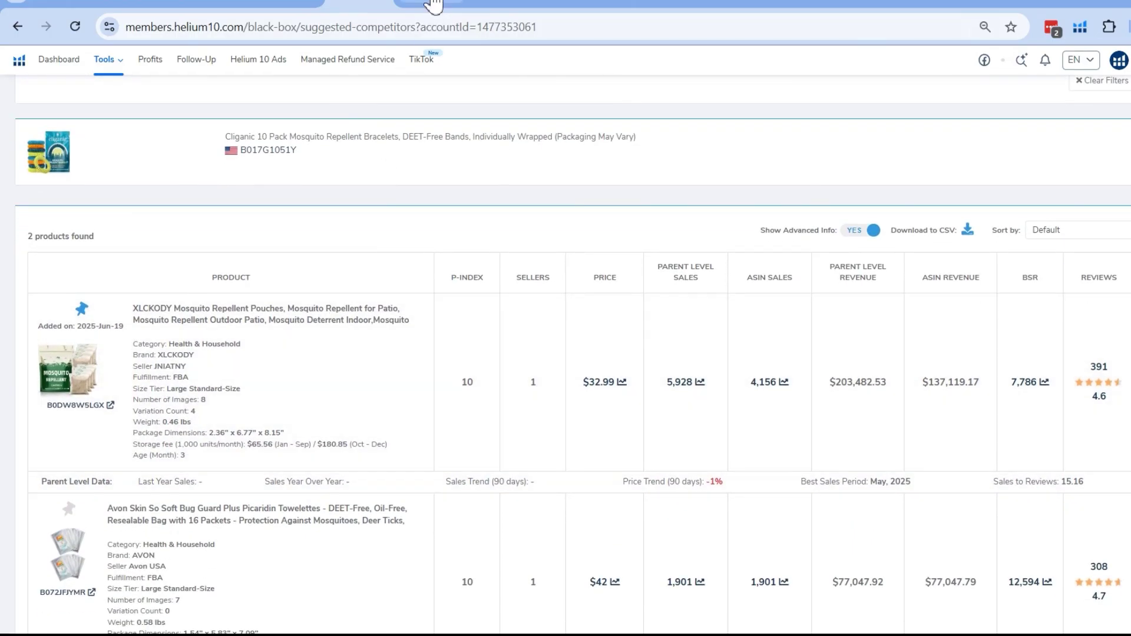
# Check the mosquito repellent pouches' star rating breakdown and price and sales rank history on their Amazon listing.
pyautogui.click(432, 8)
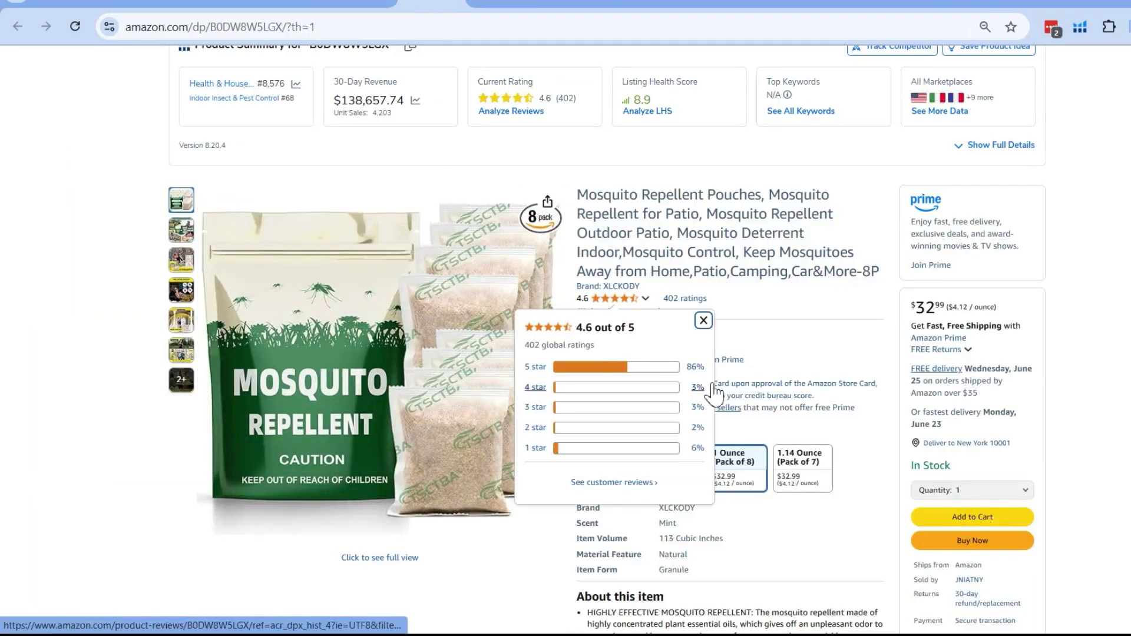
pyautogui.scroll(-2, 798, 386)
pyautogui.scroll(-20, 798, 386)
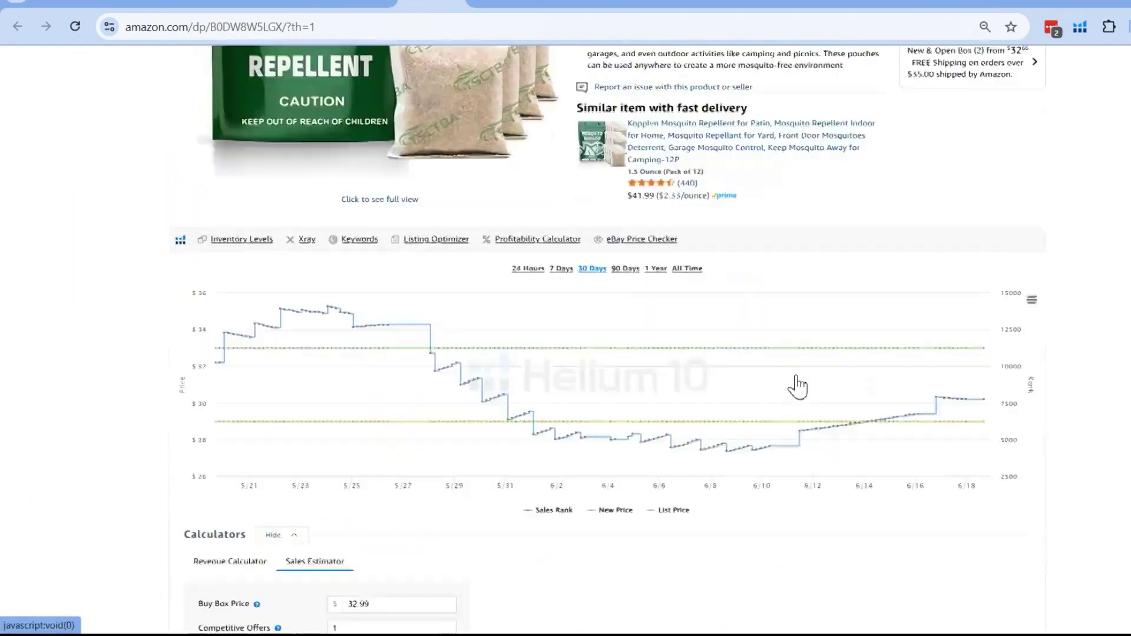
pyautogui.scroll(20, 798, 387)
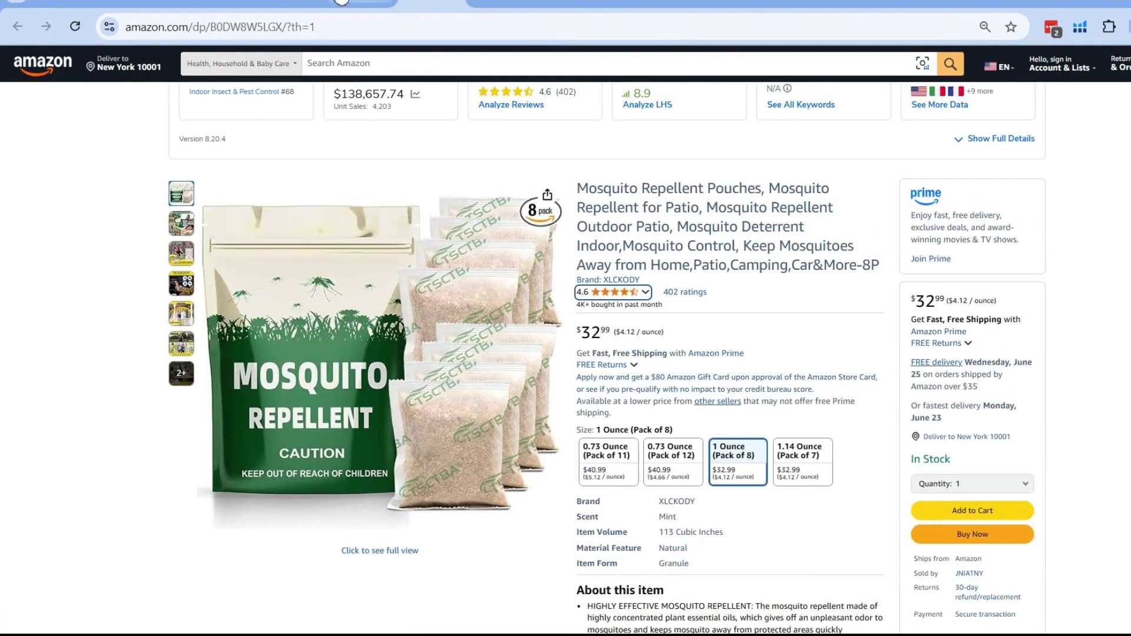
# Go to the Black Box Niche search for "Cat window perch" and review its shipping size tier, fulfillment and minimum ASIN revenue filters.
pyautogui.click(343, 3)
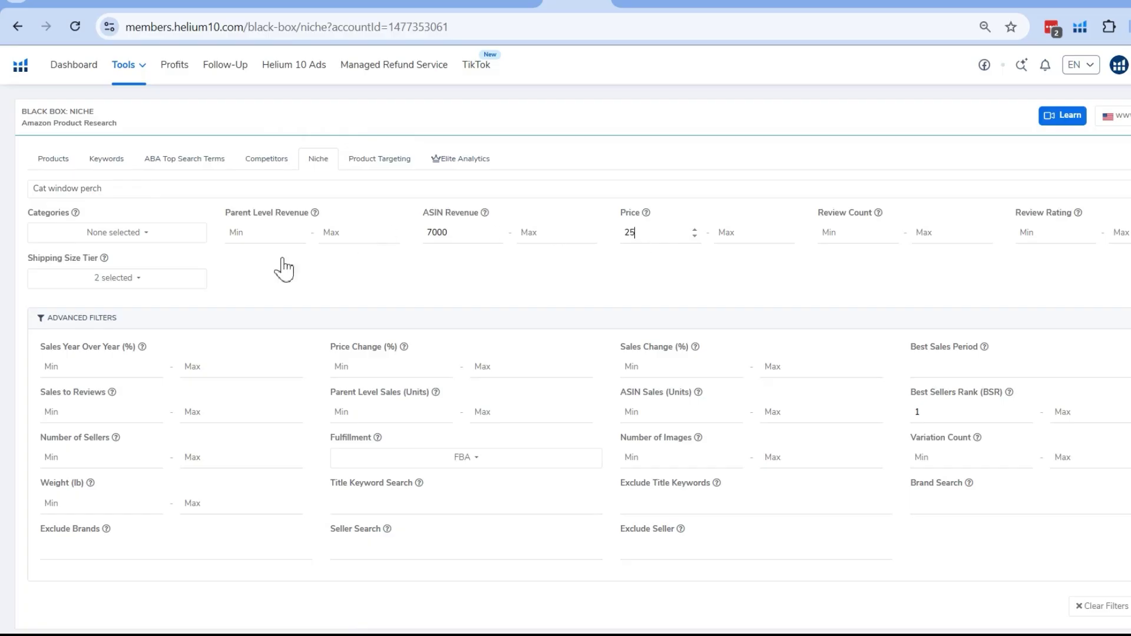
pyautogui.click(139, 279)
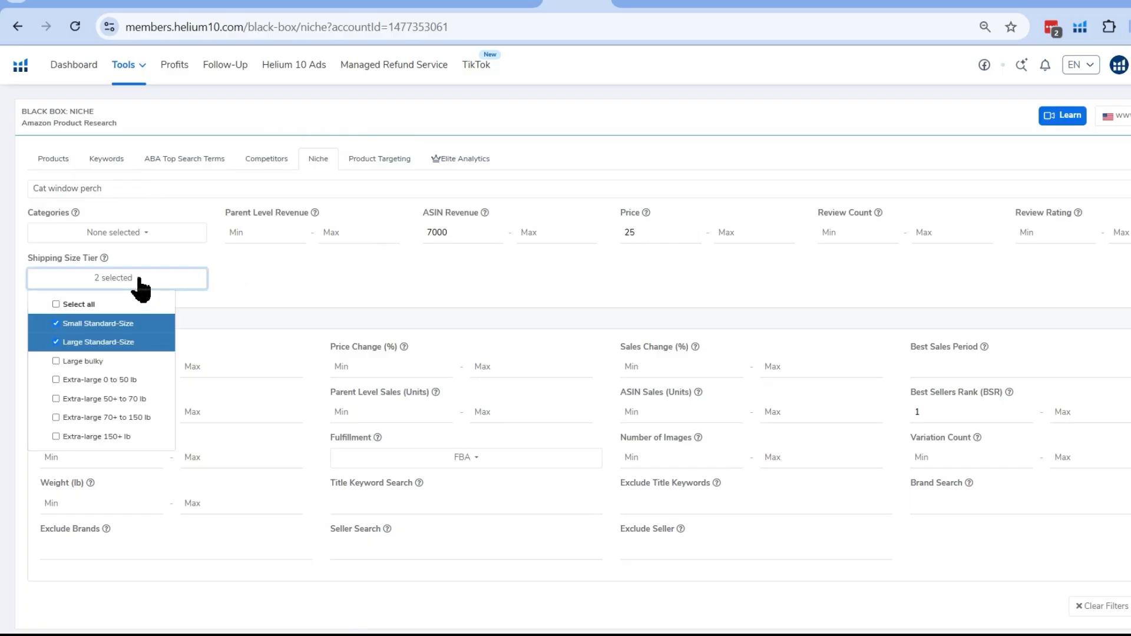
pyautogui.click(269, 284)
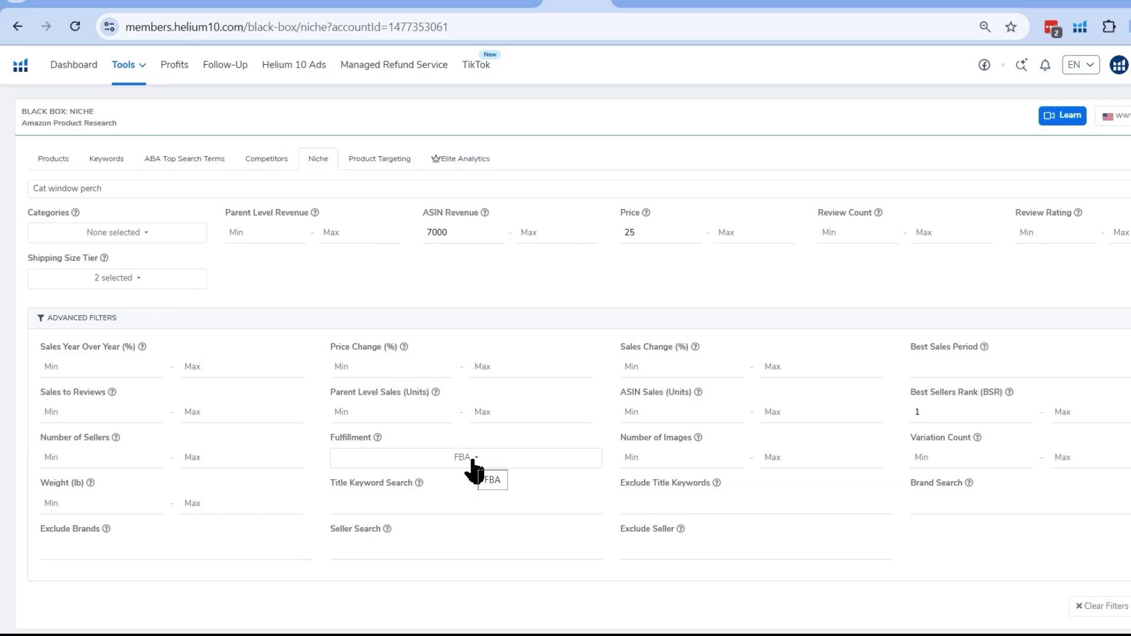
pyautogui.moveTo(457, 232); pyautogui.dragTo(430, 233)
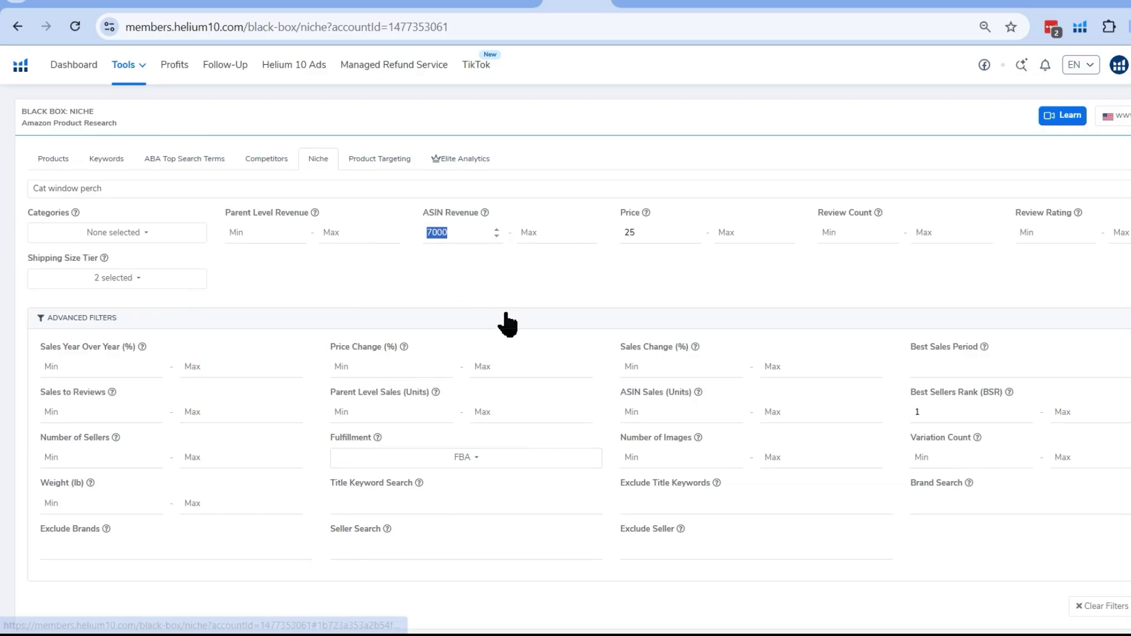
# Browse the cat window perch niche results as far as the HiPetpy 2 Pack, comparing designs, prices, sales and review counts.
pyautogui.scroll(-2, 508, 291)
pyautogui.scroll(-10, 508, 291)
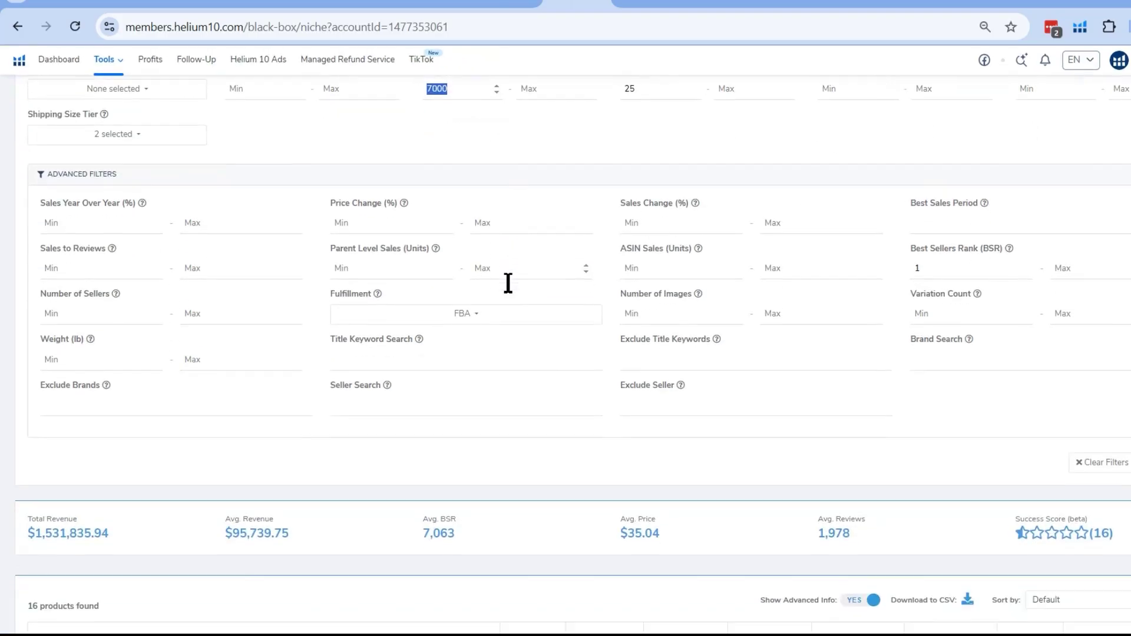
pyautogui.scroll(-2, 508, 292)
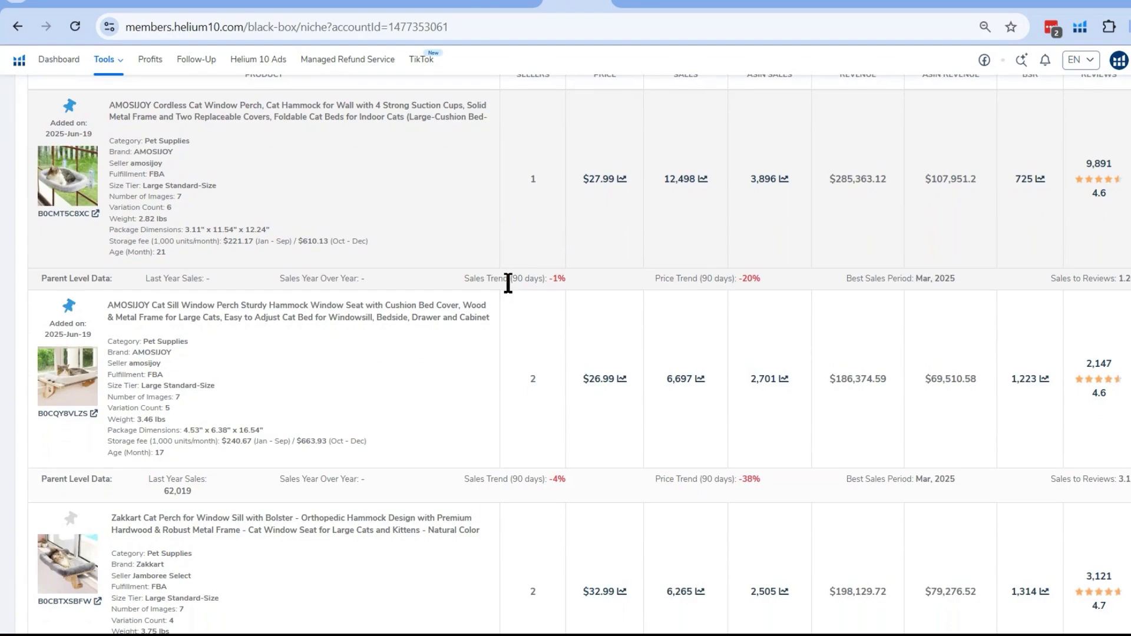
pyautogui.scroll(-10, 508, 284)
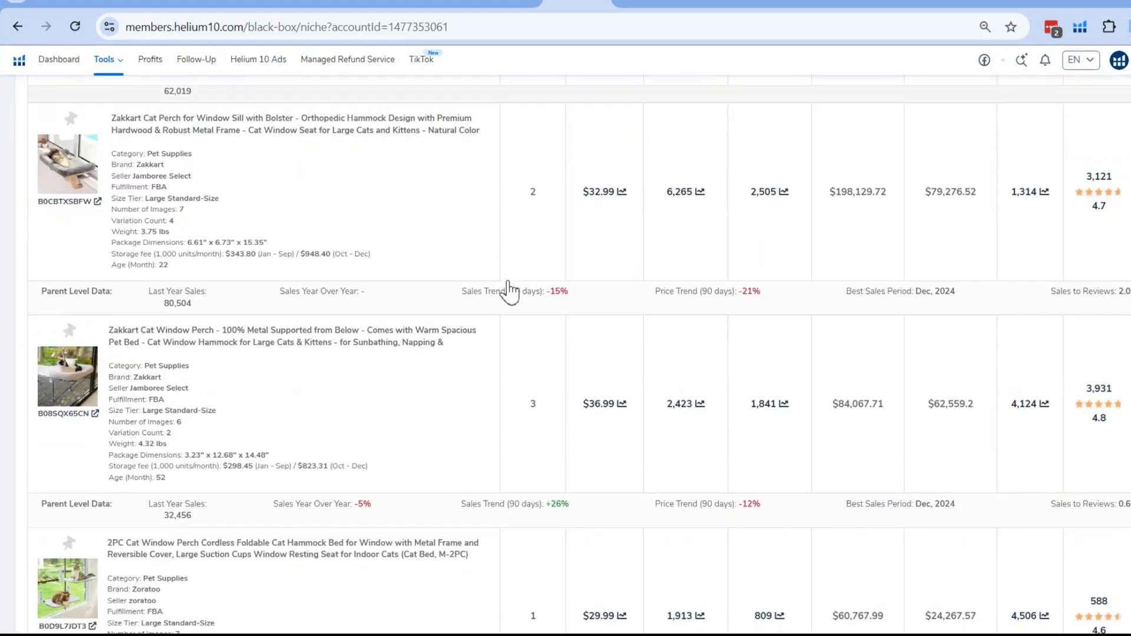
pyautogui.scroll(-12, 509, 291)
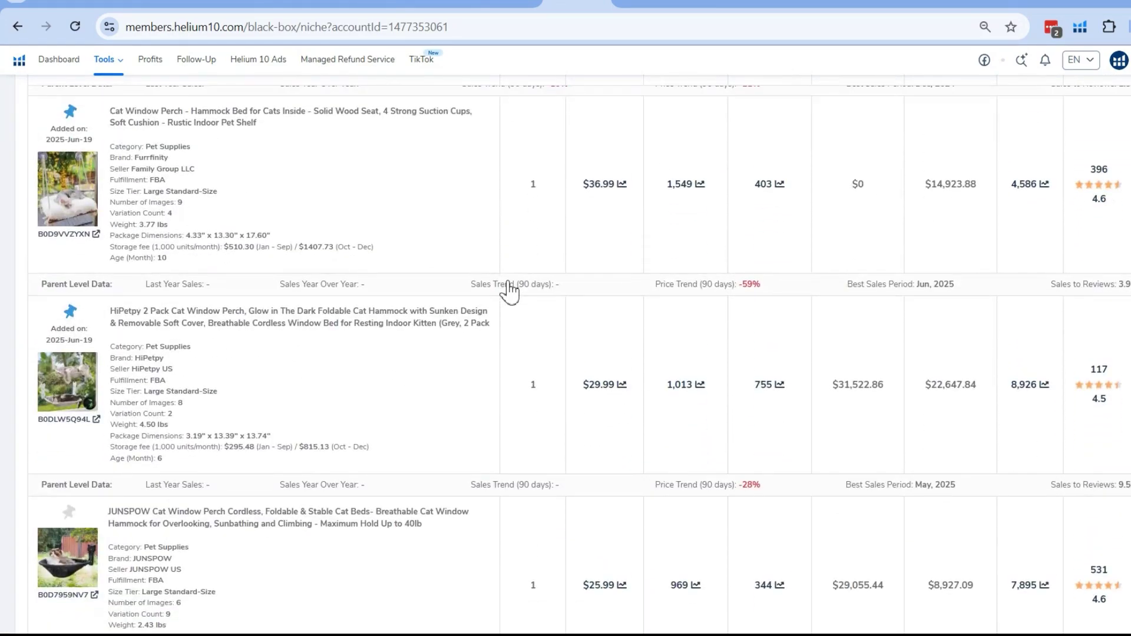
pyautogui.scroll(-2, 508, 283)
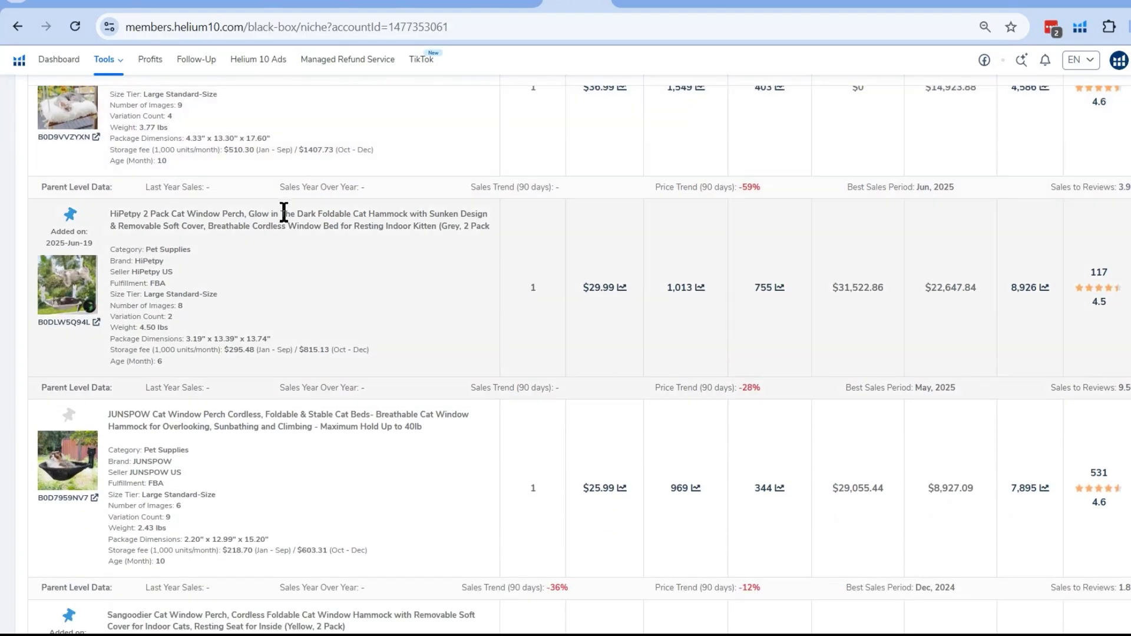
# Highlight "Glow in The Dark Foldable" in the HiPetpy perch title, view its Amazon listing and close that page.
pyautogui.moveTo(252, 218); pyautogui.dragTo(356, 218)
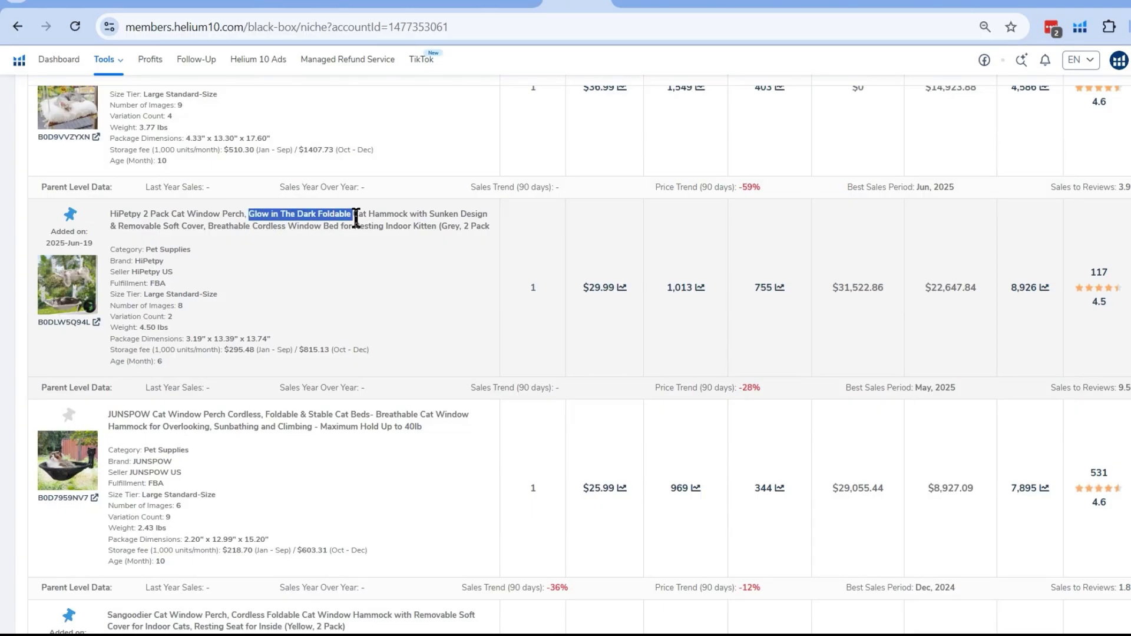
pyautogui.click(96, 323)
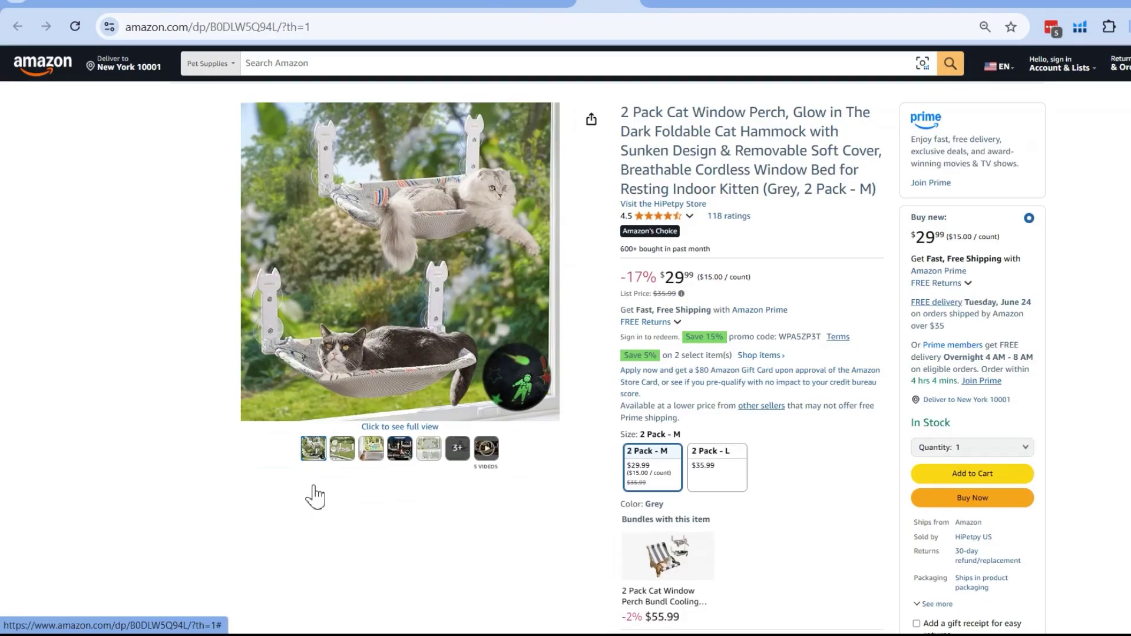
pyautogui.hotkey('ctrl', 'w')
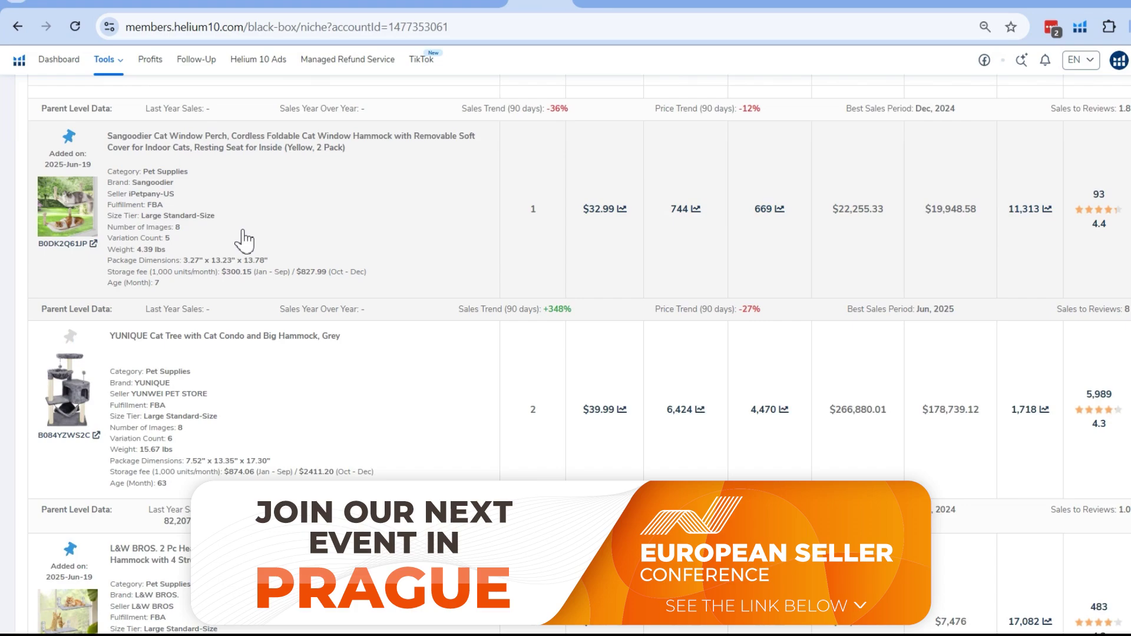
# Go back to the first niche results and examine the two AMOSIJOY cat perches' designs, revenue and review counts.
pyautogui.scroll(20, 213, 255)
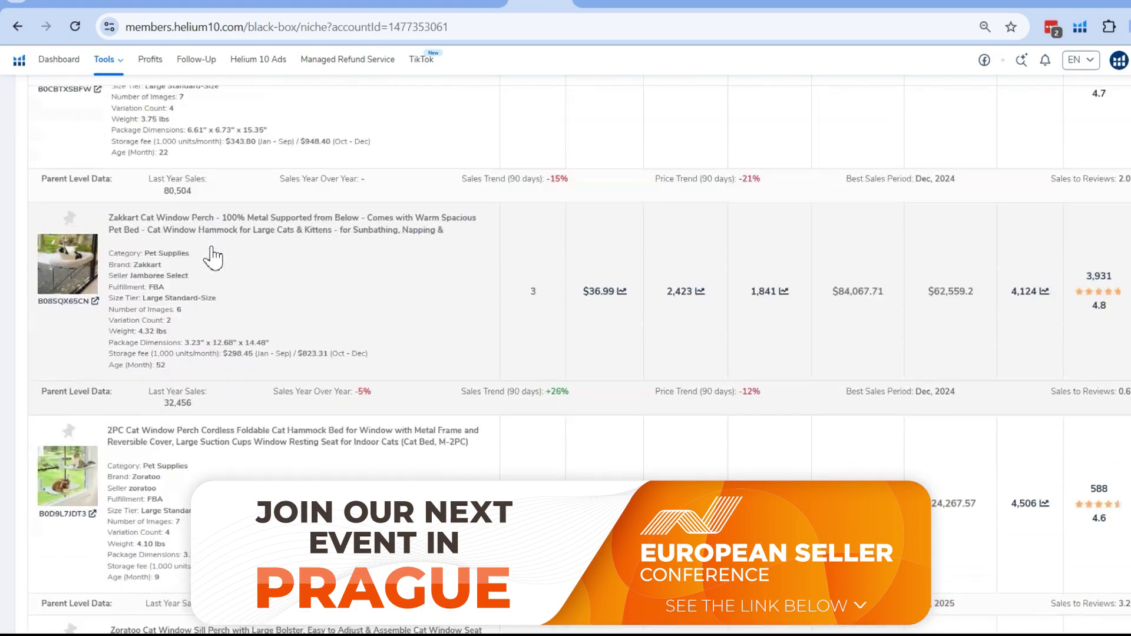
pyautogui.scroll(12, 214, 256)
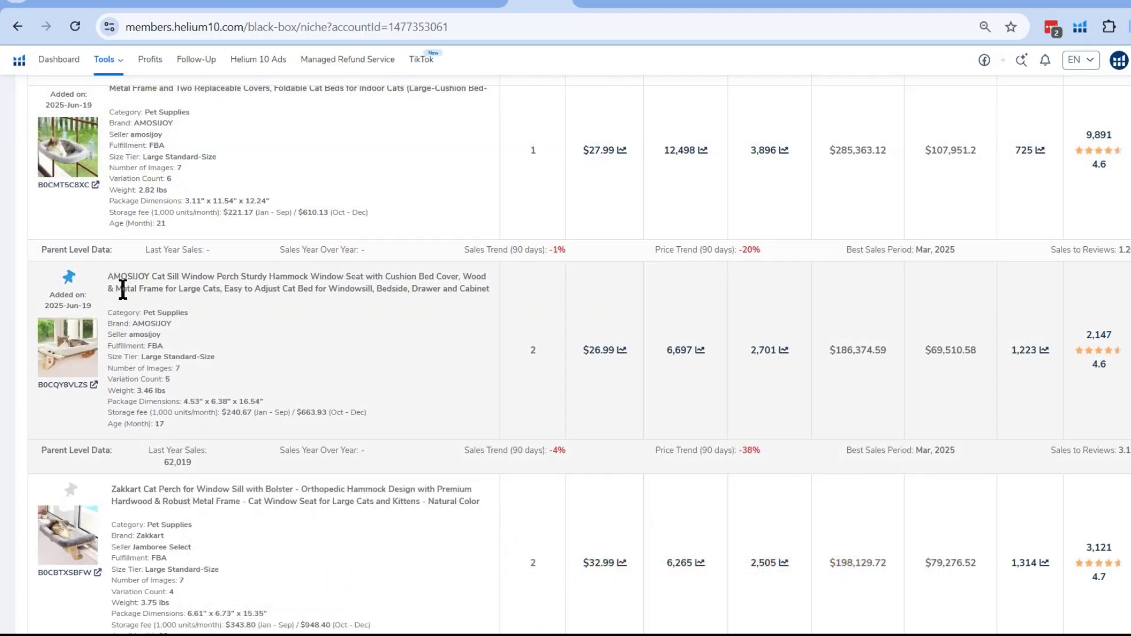
pyautogui.scroll(1, 324, 342)
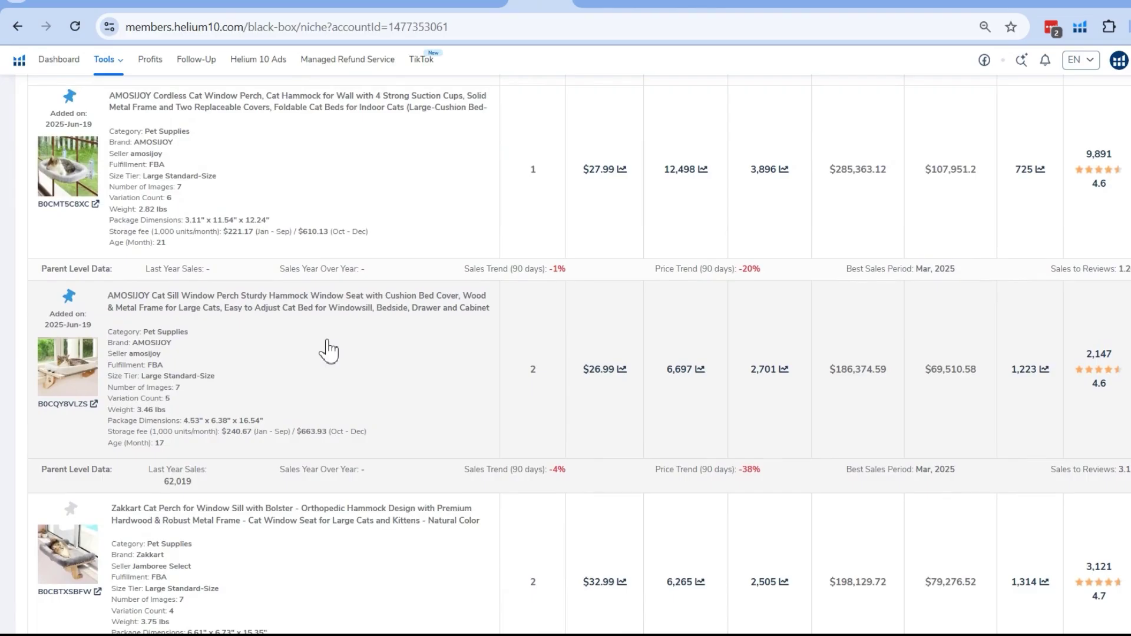
pyautogui.scroll(2, 329, 352)
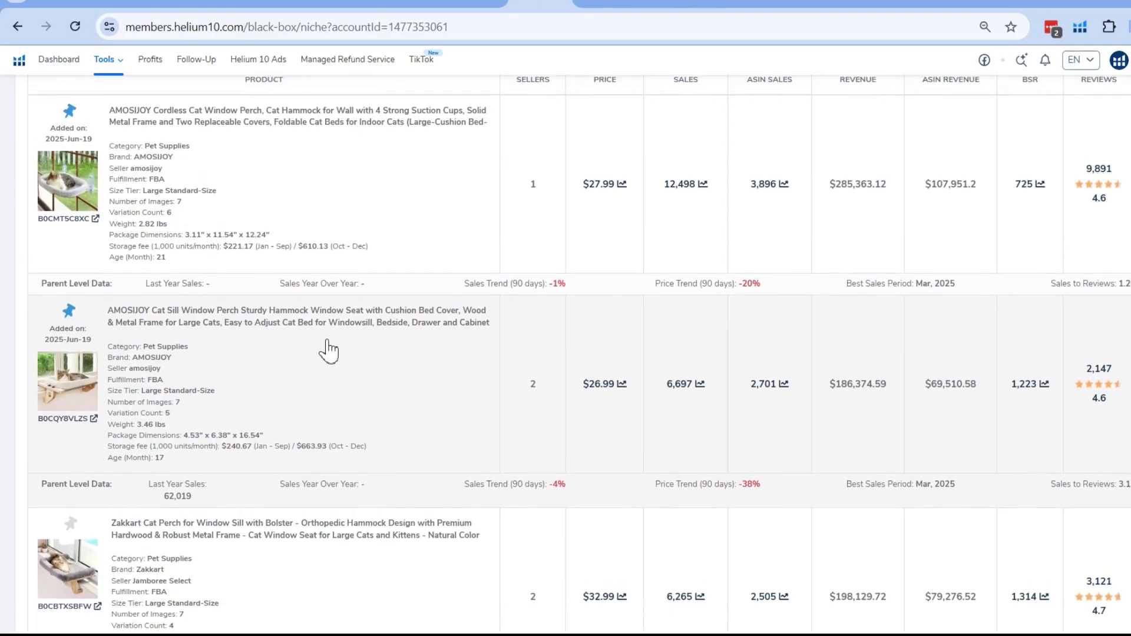
pyautogui.scroll(1, 328, 351)
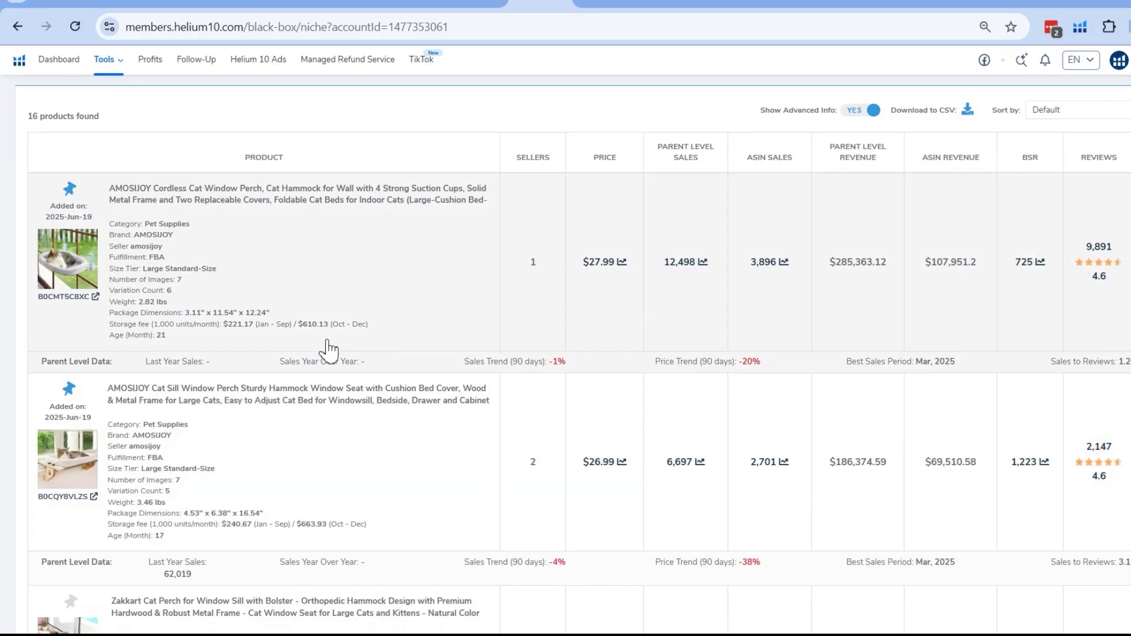
pyautogui.scroll(-1, 328, 351)
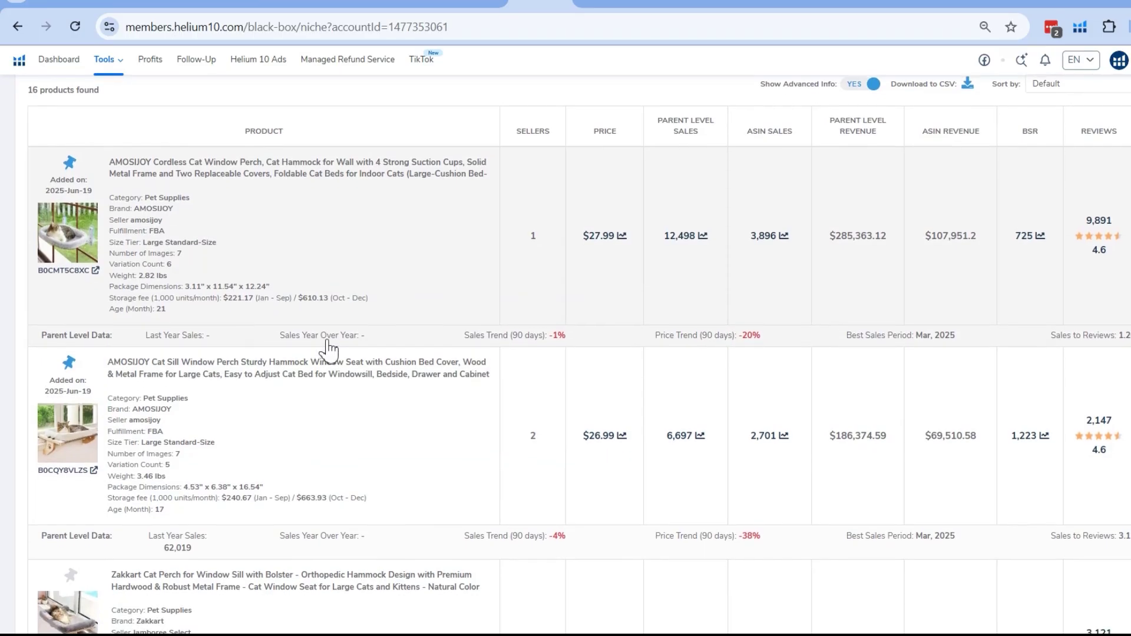
# Find the Furrfinity solid wood cat window perch in the niche results and compare it with the HiPetpy 2 Pack.
pyautogui.scroll(-9, 328, 351)
pyautogui.scroll(-8, 328, 351)
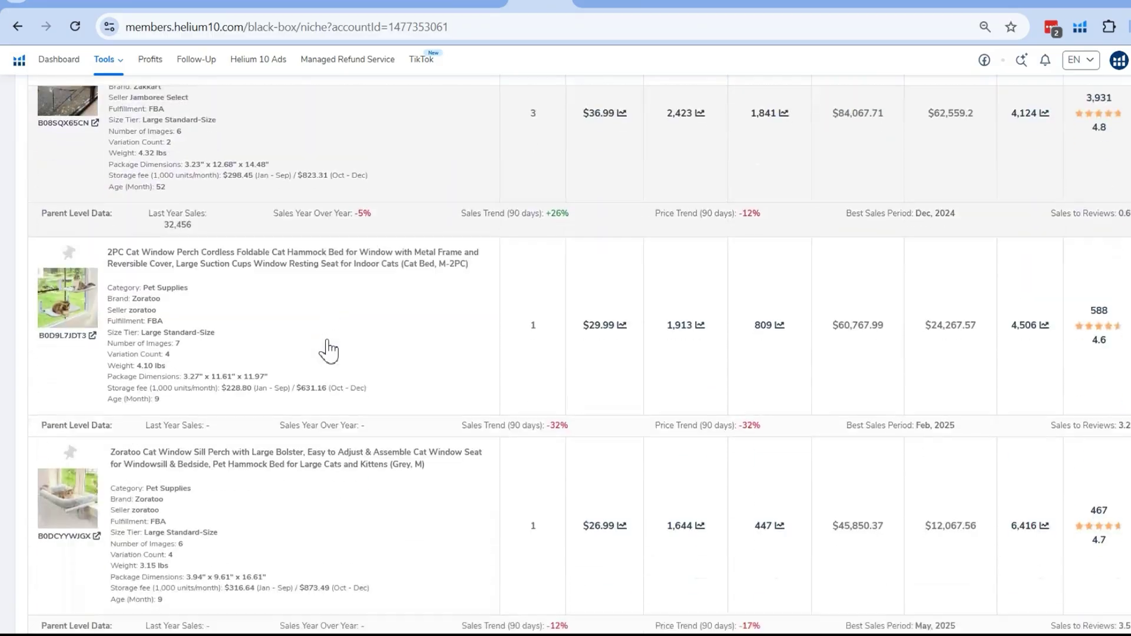
pyautogui.scroll(-5, 328, 352)
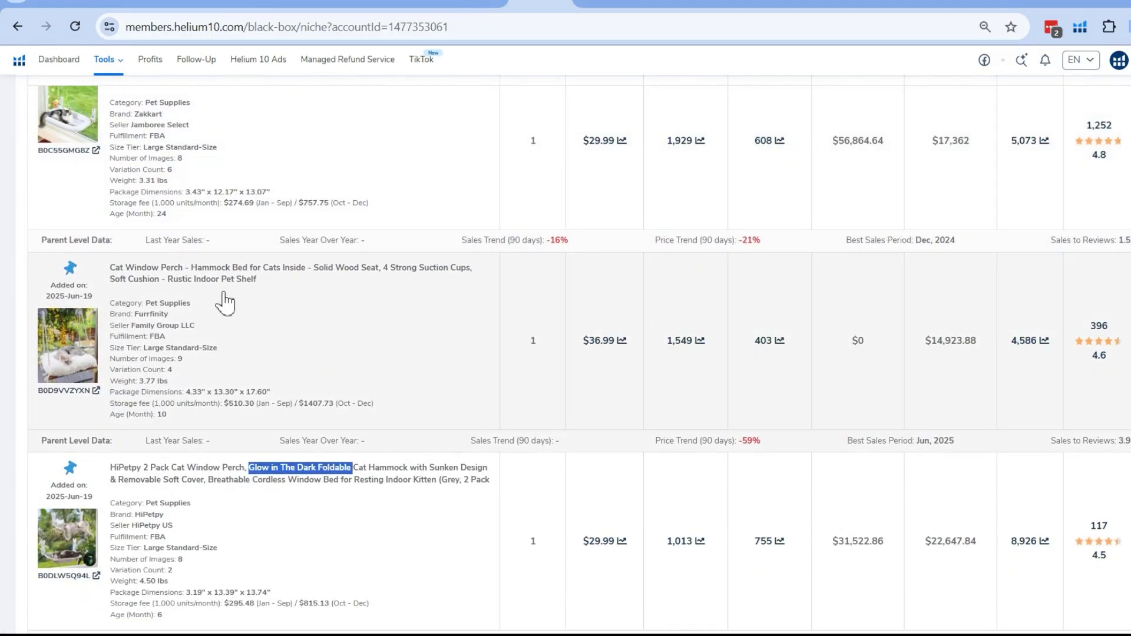
pyautogui.scroll(-1, 316, 335)
pyautogui.scroll(-2, 316, 338)
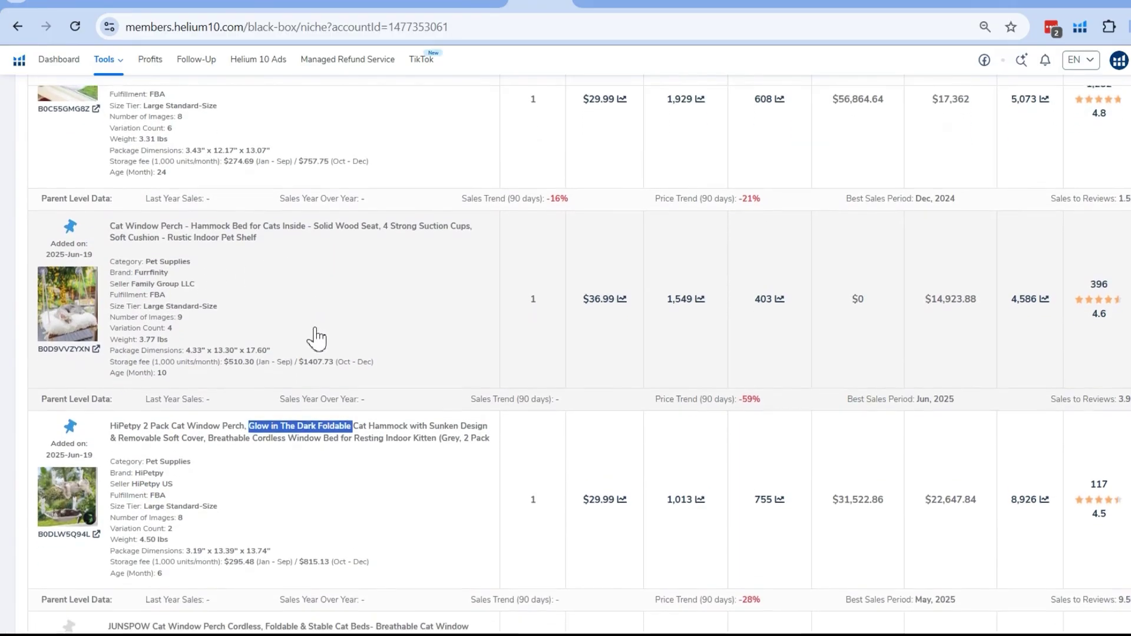
pyautogui.scroll(-1, 316, 337)
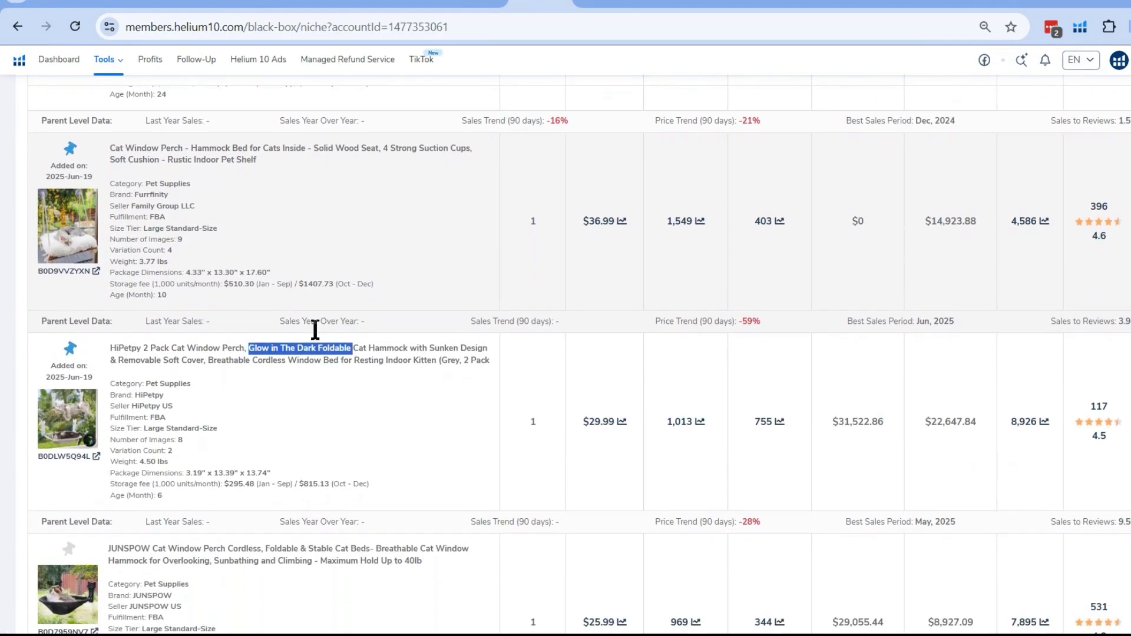
pyautogui.scroll(1, 315, 330)
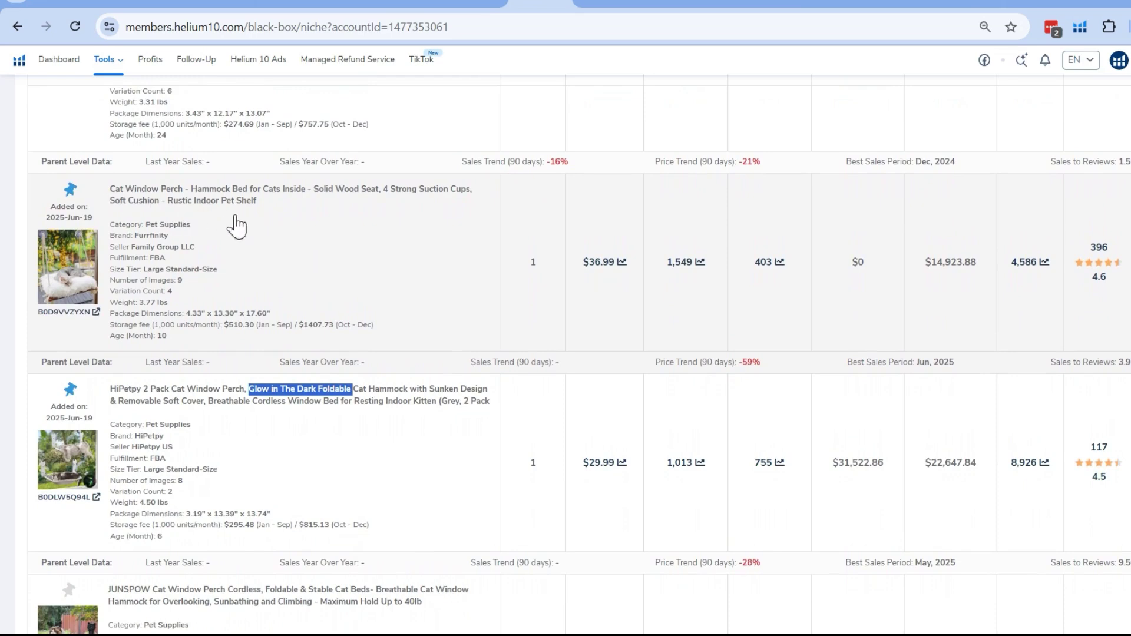
# Browse the cat window perch niche results from the HiPetpy 2 Pack to the L&W BROS. 2 Pc perch, checking sales and reviews.
pyautogui.scroll(-5, 288, 236)
pyautogui.scroll(3, 118, 237)
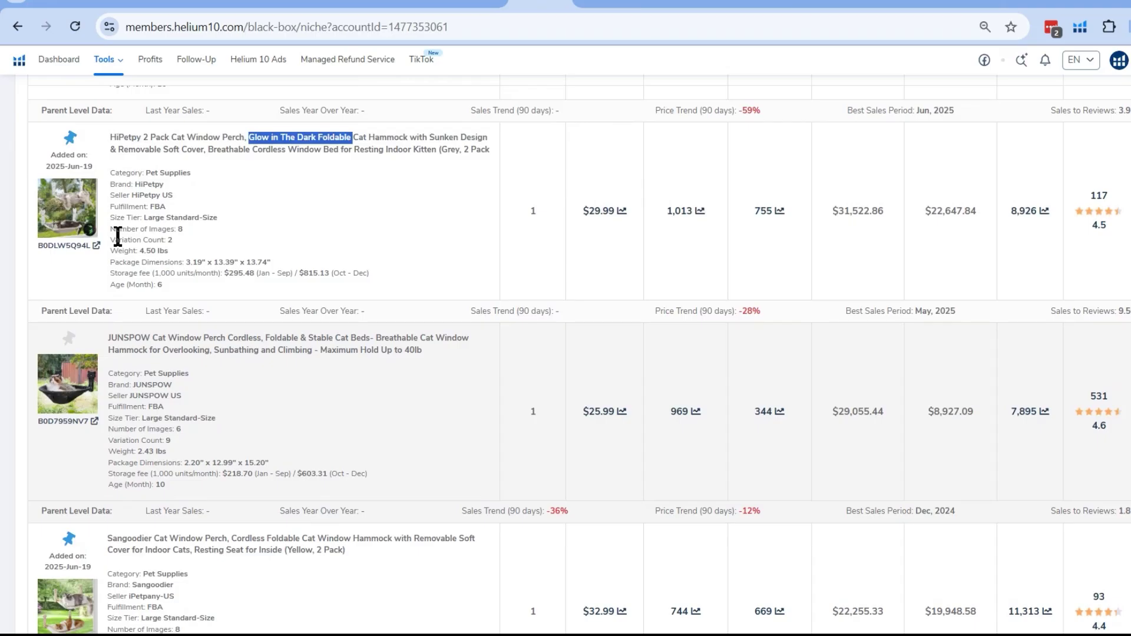
pyautogui.scroll(-10, 118, 237)
pyautogui.scroll(2, 121, 241)
pyautogui.scroll(1, 118, 242)
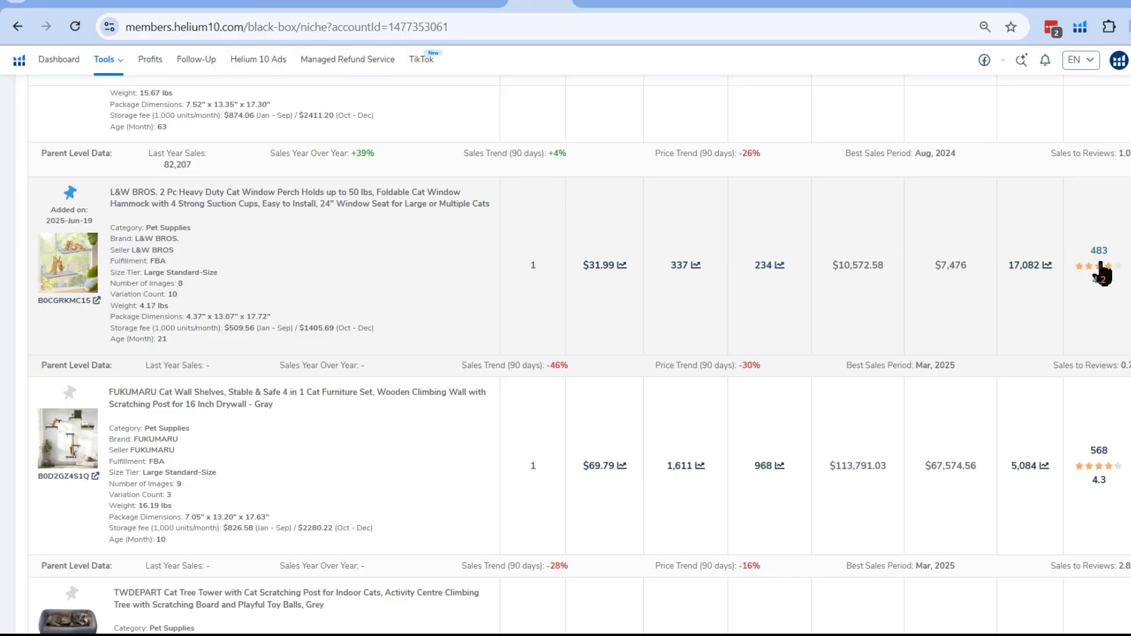
# Compare the Sangoodier 2 Pack with the HiPetpy 2 Pack in the niche results and view the HiPetpy Amazon listing.
pyautogui.scroll(2, 1096, 253)
pyautogui.scroll(5, 1098, 260)
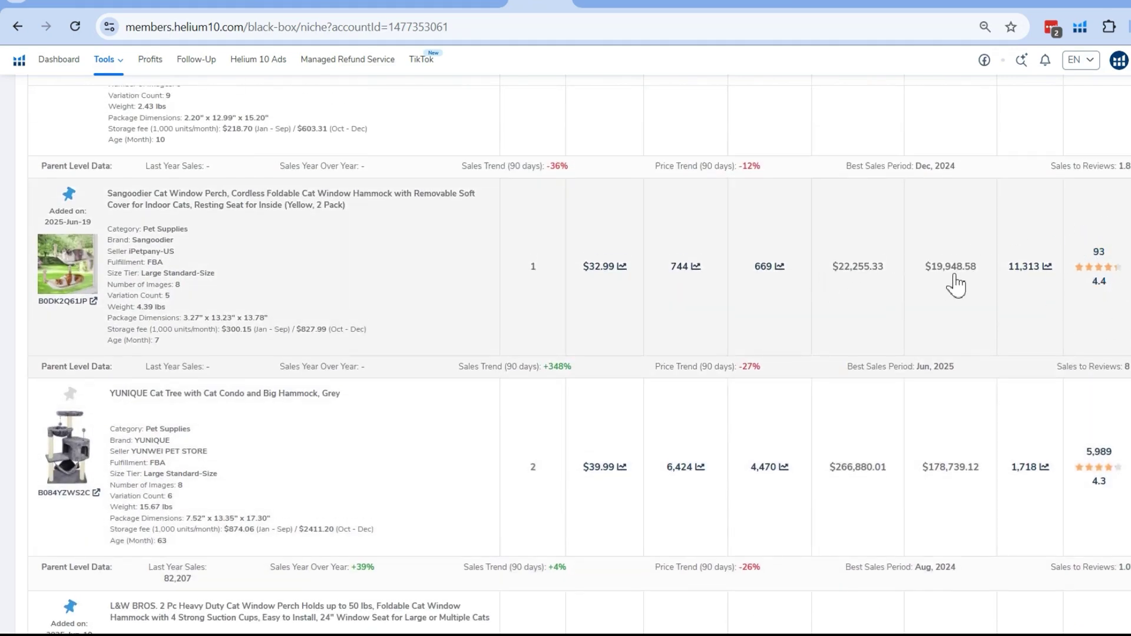
pyautogui.scroll(4, 949, 262)
pyautogui.scroll(4, 949, 273)
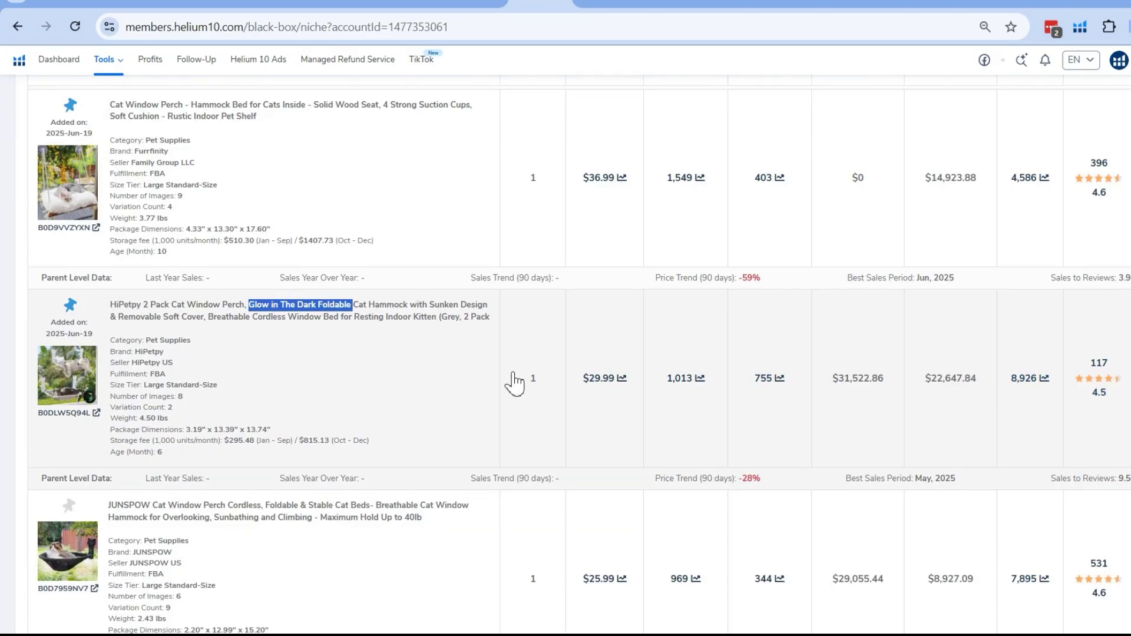
pyautogui.click(601, 11)
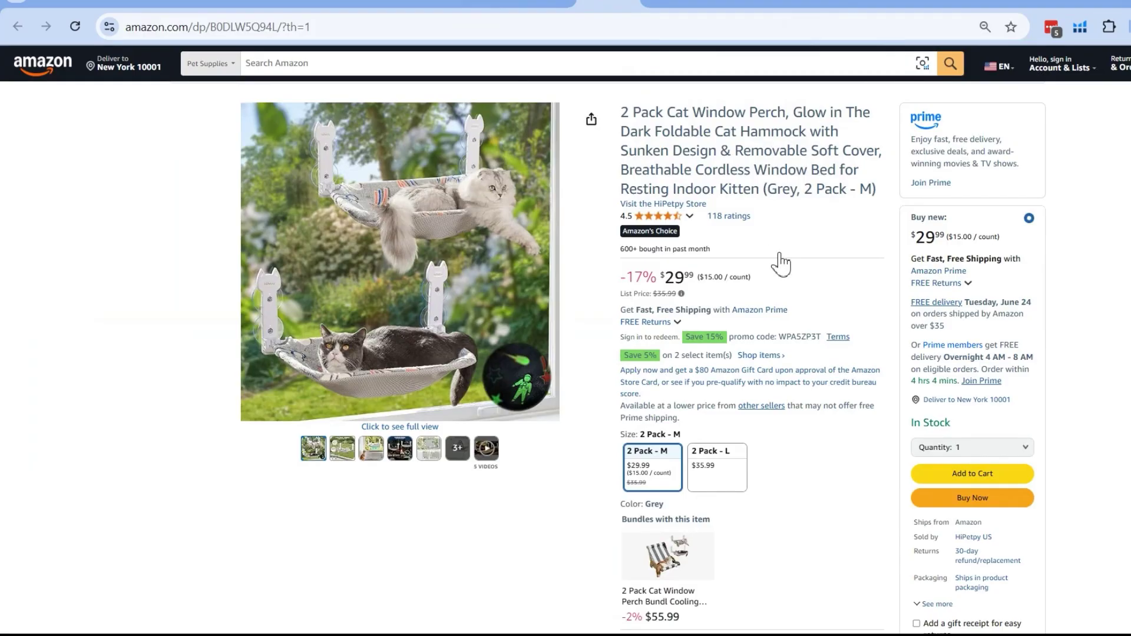
# Switch to the "slow feeder dog bowls" niche search and review its filters and first results.
pyautogui.click(671, 6)
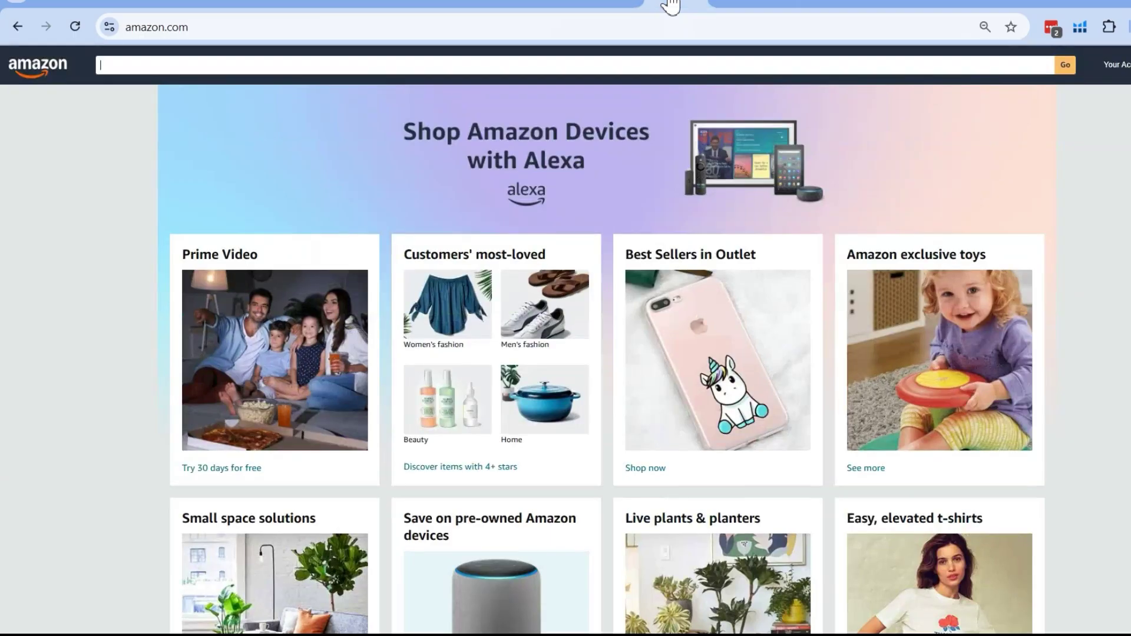
pyautogui.click(733, 10)
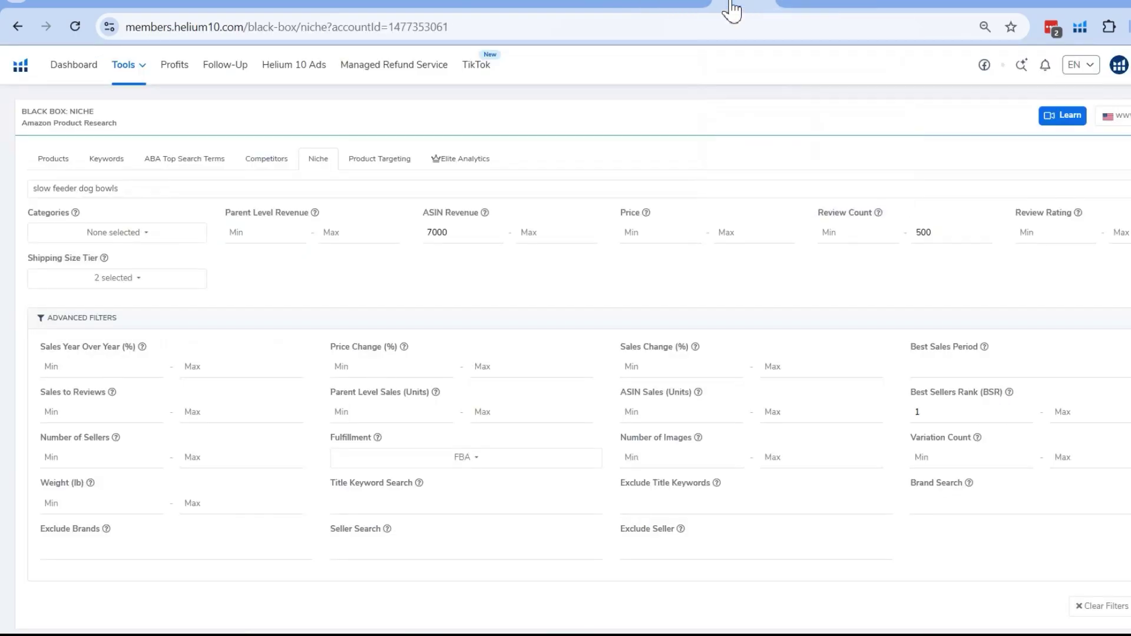
pyautogui.scroll(-3, 604, 319)
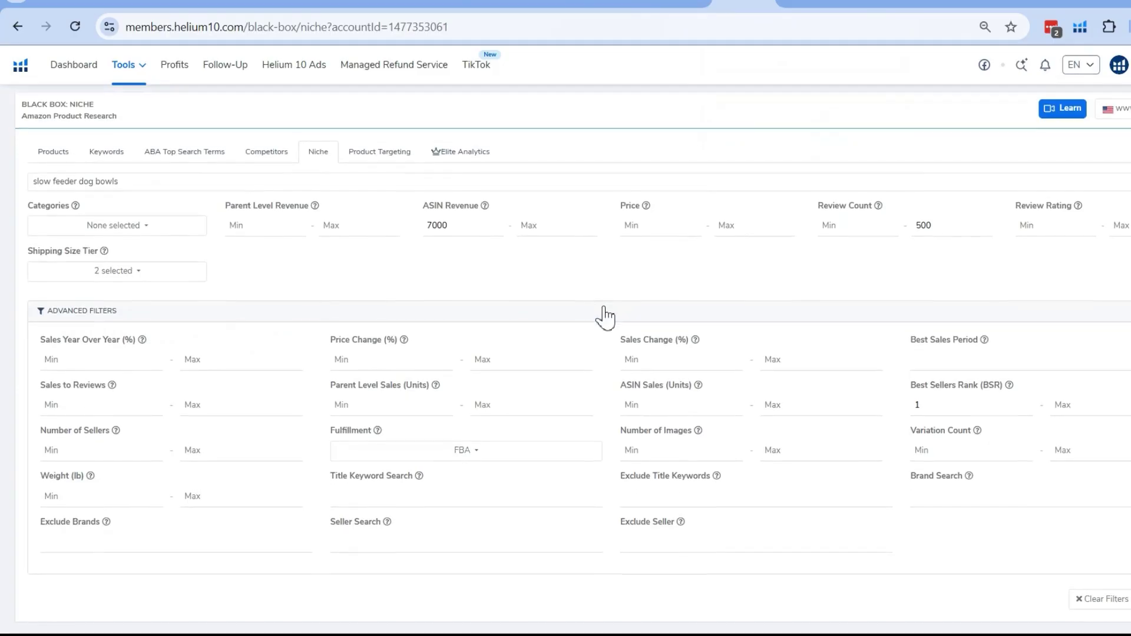
pyautogui.scroll(2, 603, 309)
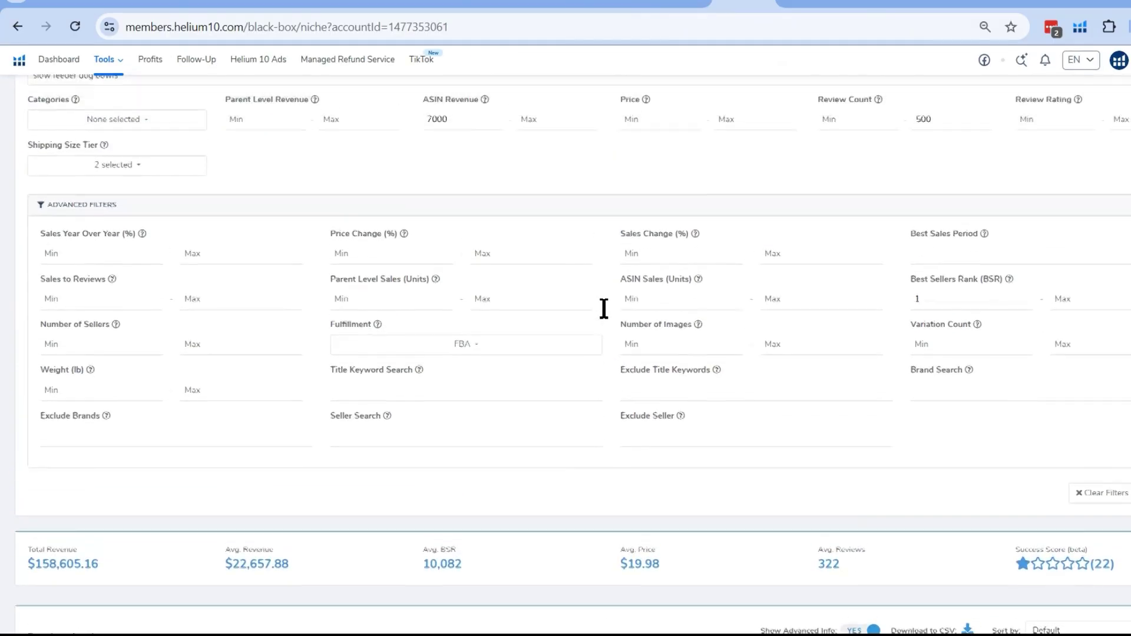
pyautogui.scroll(-5, 604, 309)
pyautogui.scroll(-4, 605, 318)
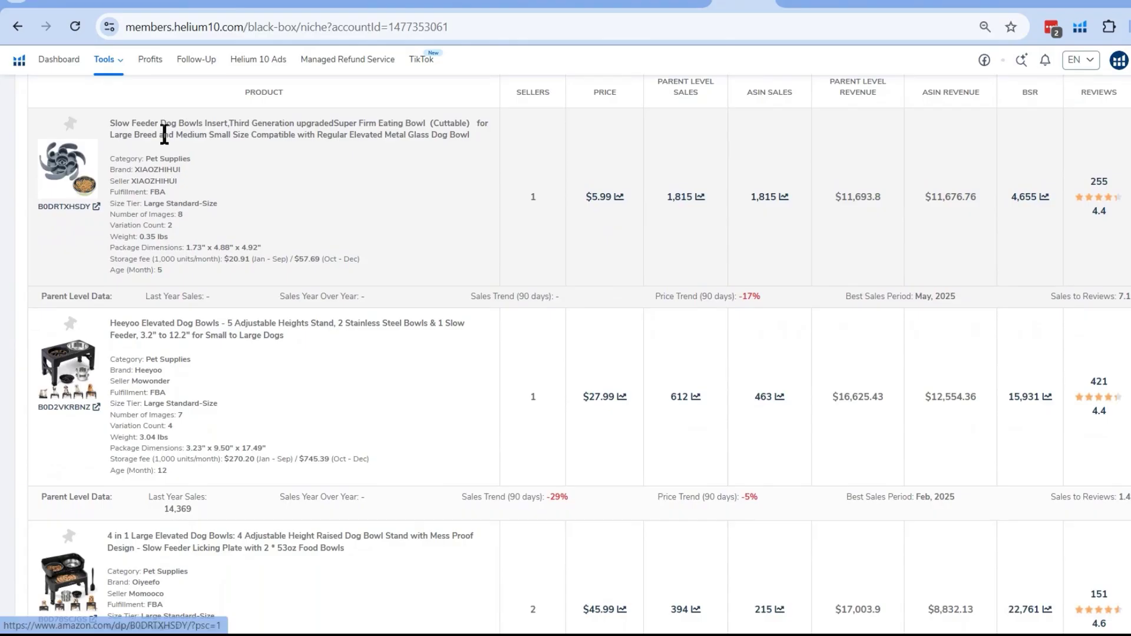
# Examine the remaining slow feeder dog bowl results down to the NEECONG snuffle mat, checking designs, prices and review counts.
pyautogui.scroll(-2, 241, 259)
pyautogui.scroll(-4, 243, 271)
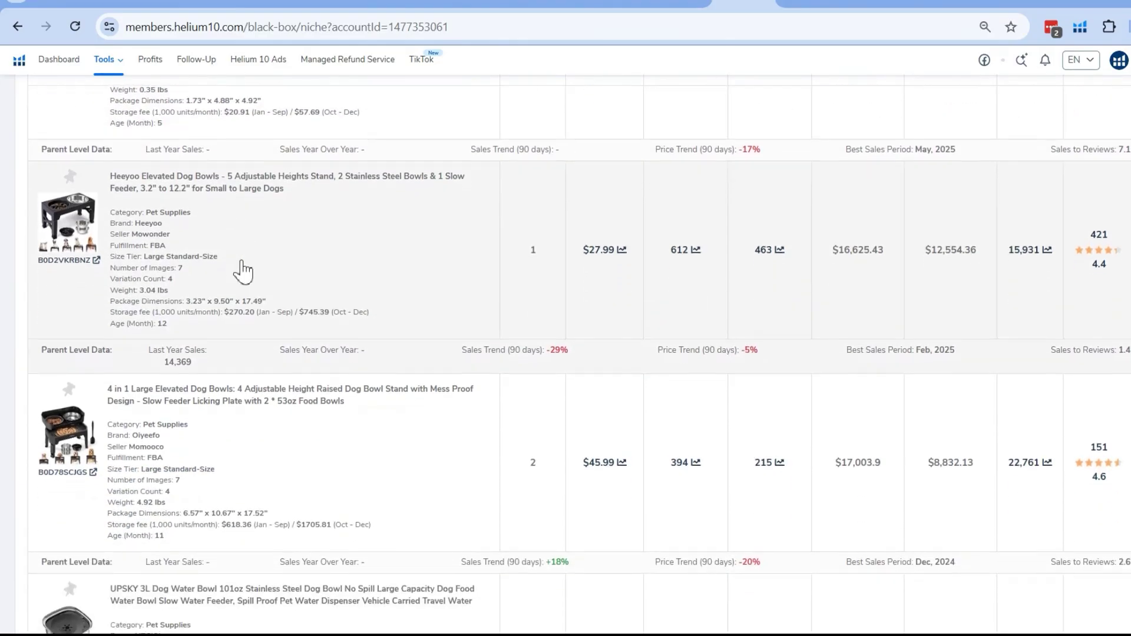
pyautogui.scroll(-1, 243, 272)
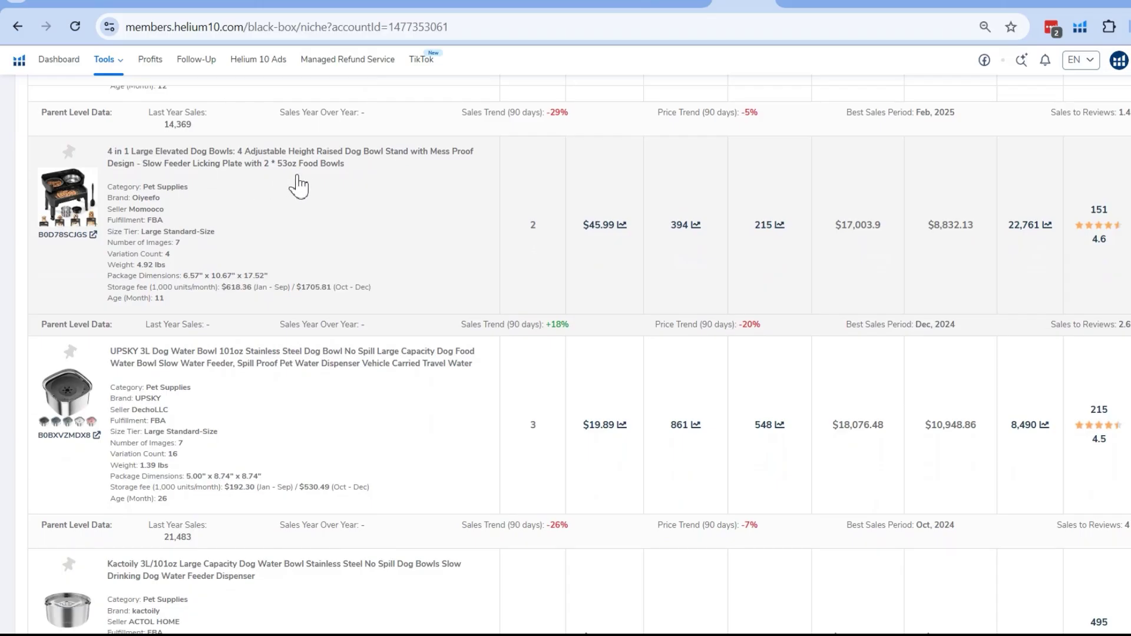
pyautogui.scroll(-3, 229, 360)
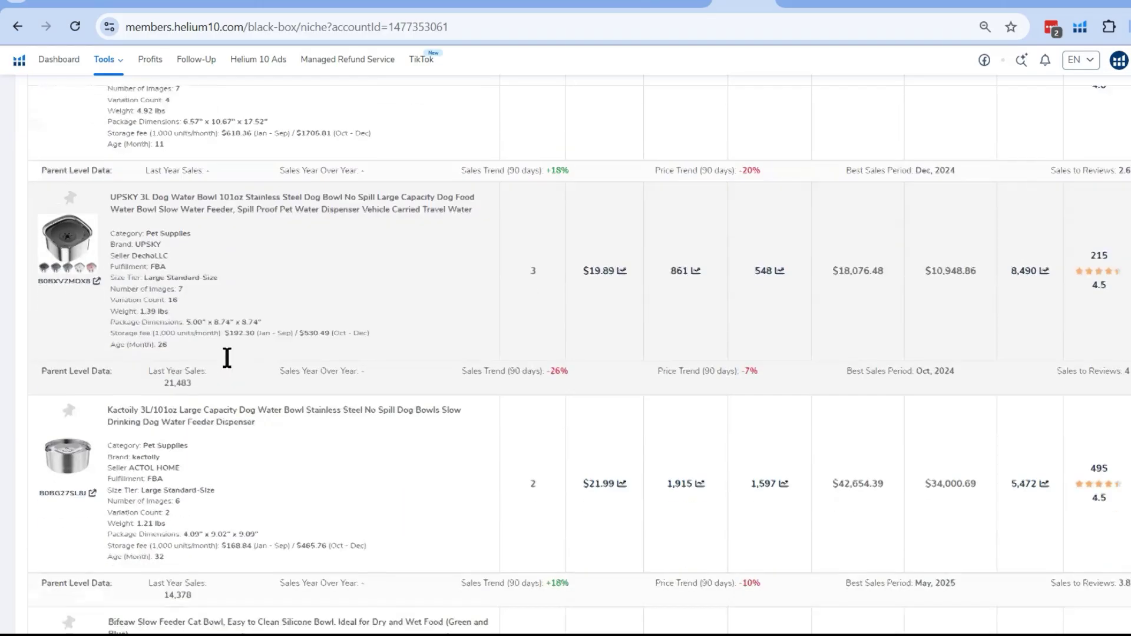
pyautogui.scroll(-4, 228, 362)
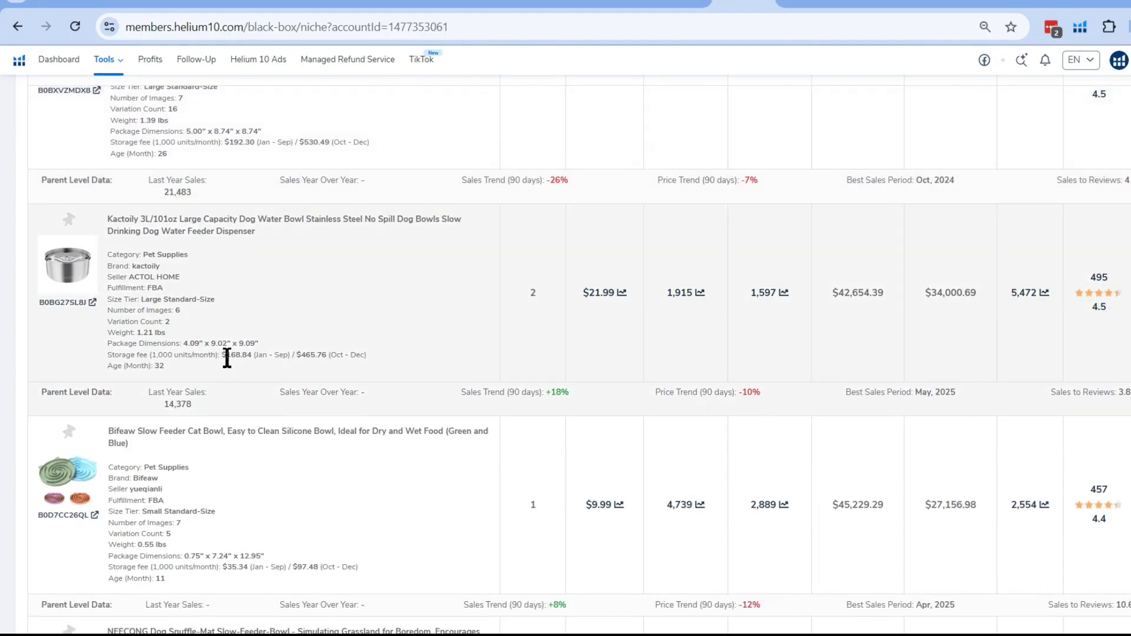
pyautogui.scroll(-2, 227, 358)
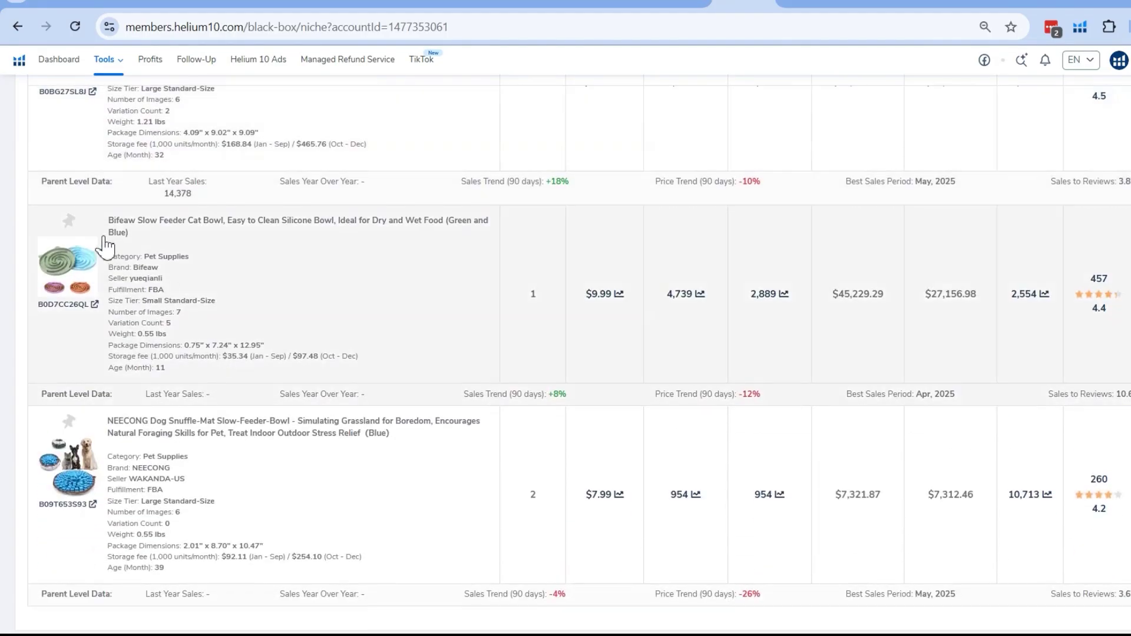
pyautogui.scroll(-1, 218, 430)
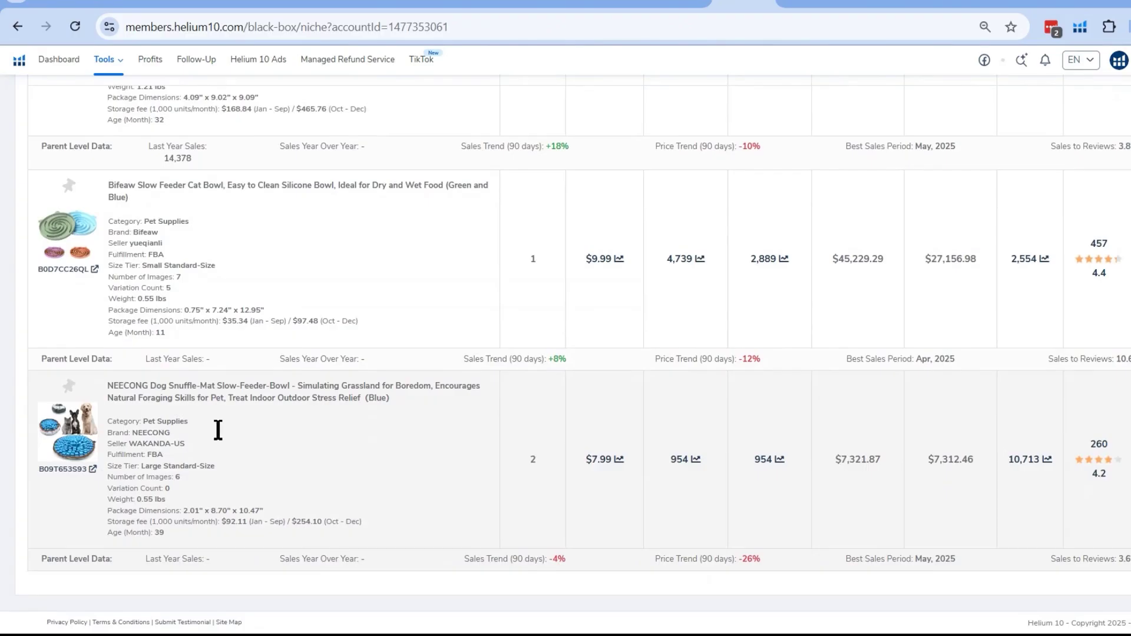
pyautogui.scroll(1, 218, 430)
pyautogui.scroll(-1, 218, 430)
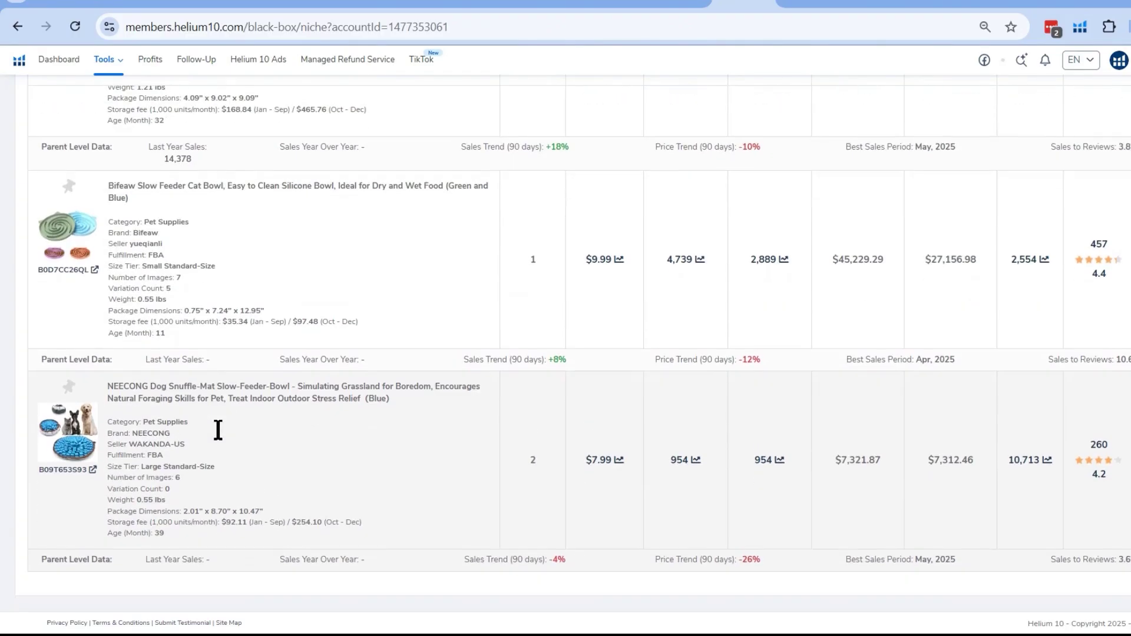
# Go back through the slow feeder results to the first product, examining the 4 in 1 elevated dog bowls and UPSKY water bowl.
pyautogui.scroll(5, 219, 439)
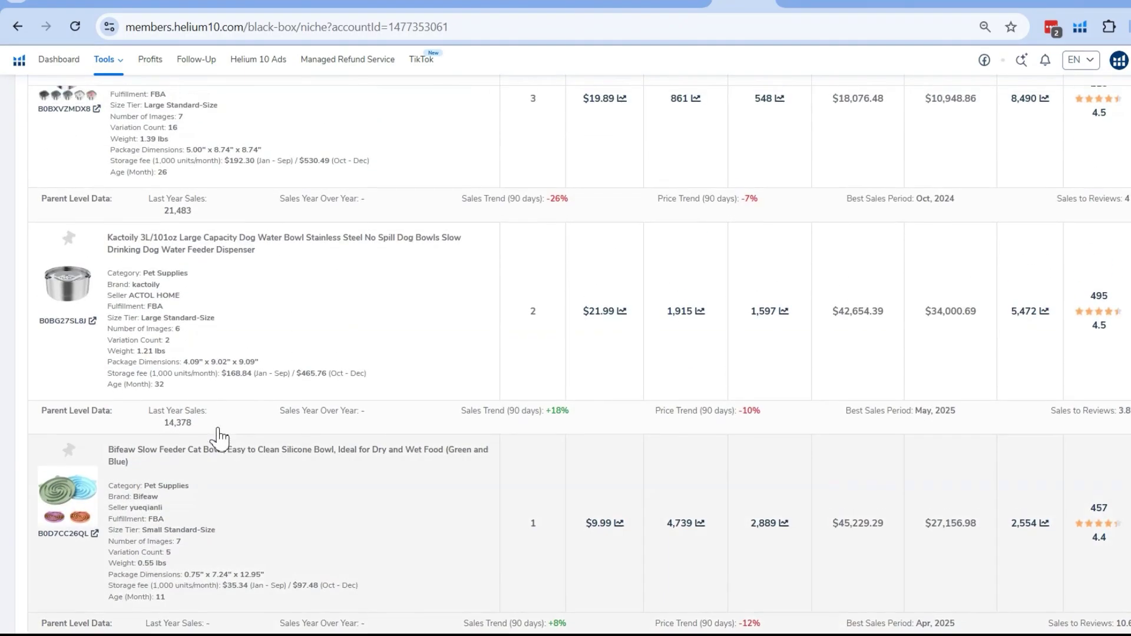
pyautogui.scroll(2, 219, 439)
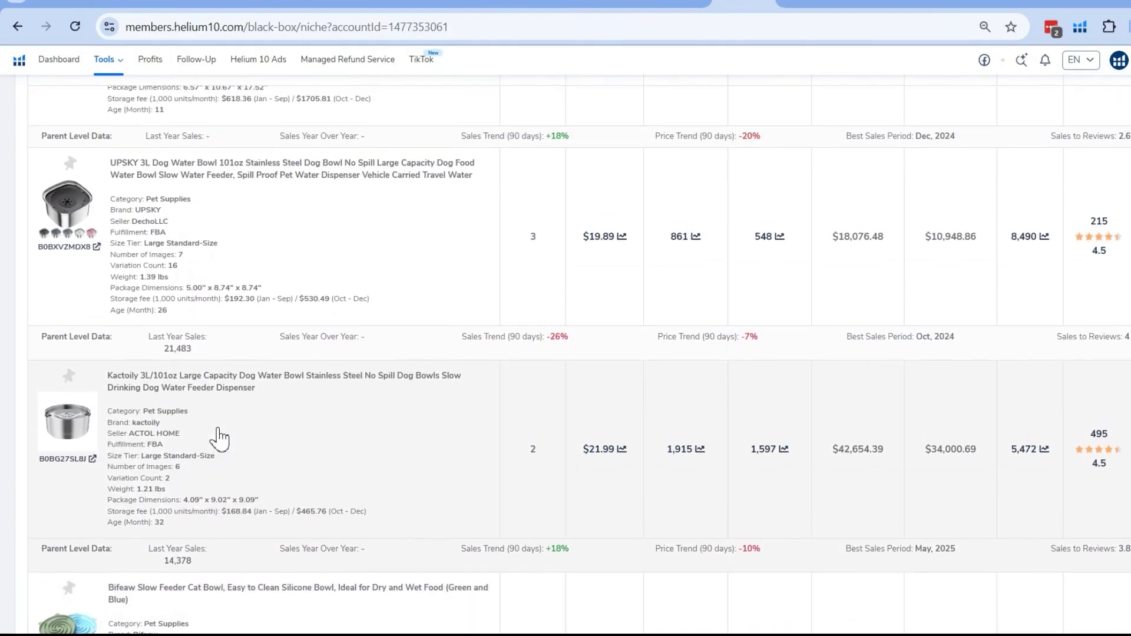
pyautogui.scroll(3, 219, 439)
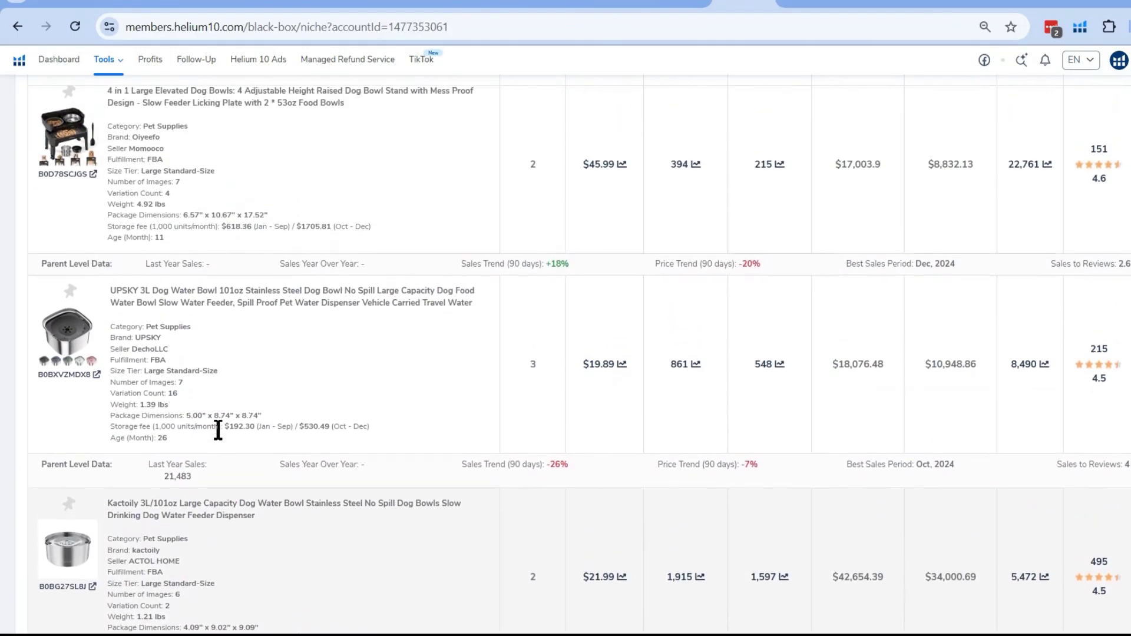
pyautogui.scroll(3, 219, 439)
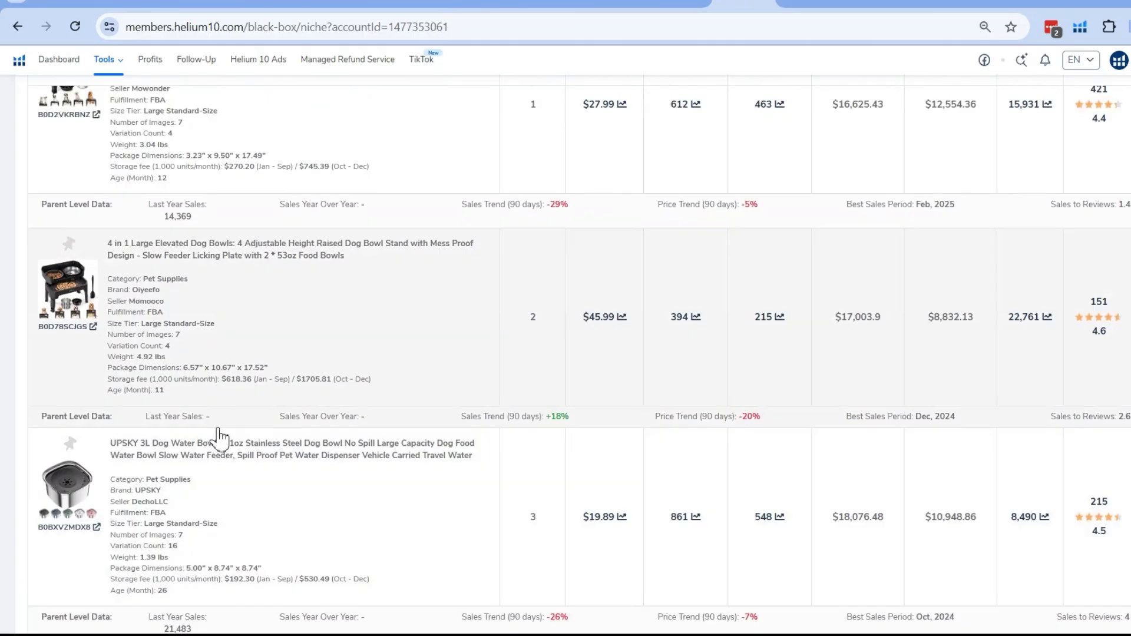
pyautogui.scroll(3, 219, 439)
pyautogui.scroll(-4, 220, 436)
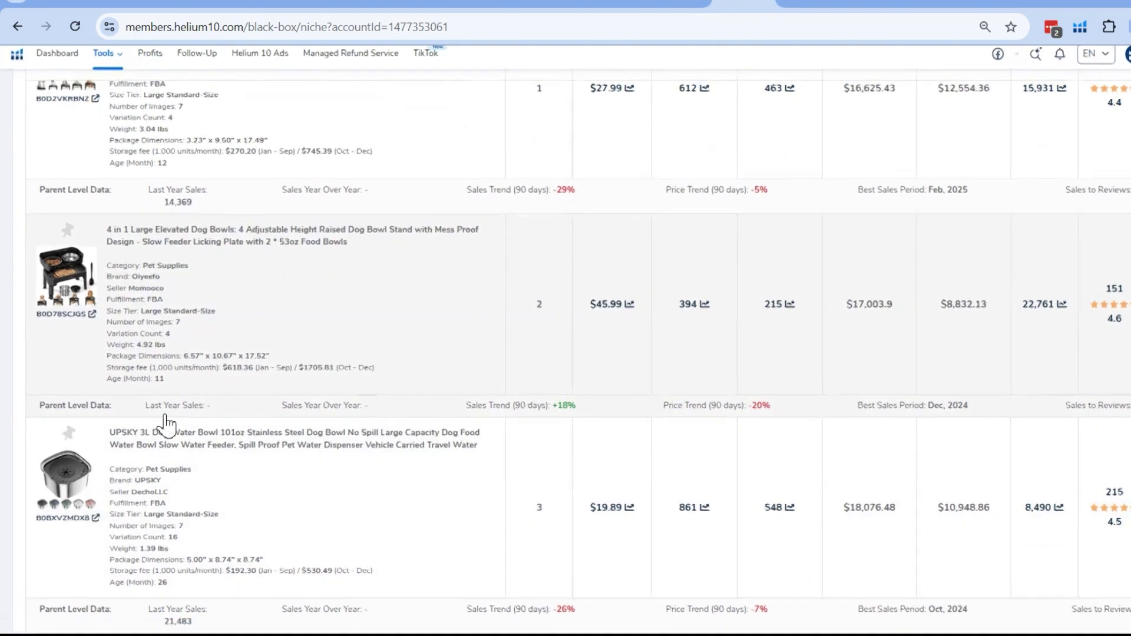
pyautogui.scroll(3, 164, 422)
pyautogui.scroll(-1, 166, 423)
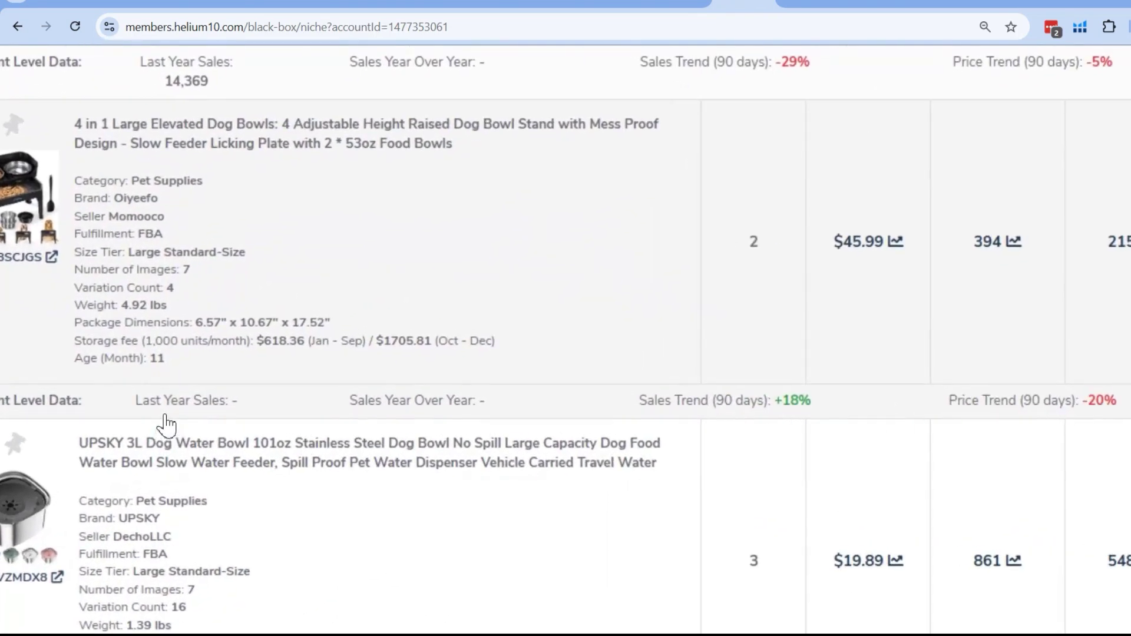
pyautogui.scroll(-2, 166, 423)
pyautogui.scroll(-1, 166, 423)
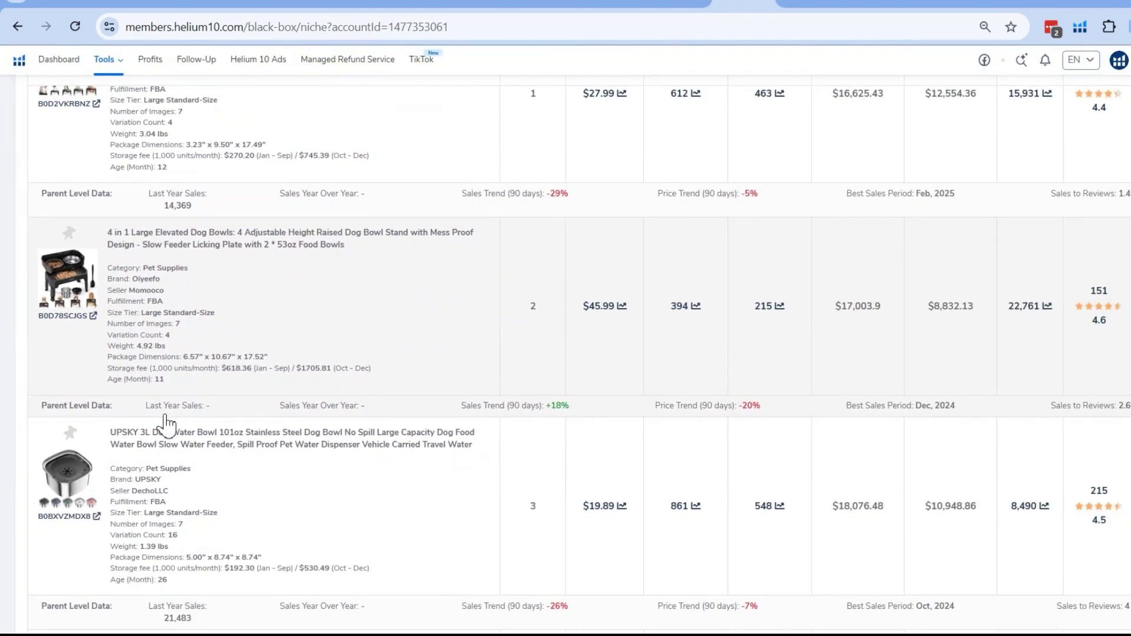
pyautogui.scroll(3, 165, 423)
pyautogui.scroll(4, 165, 417)
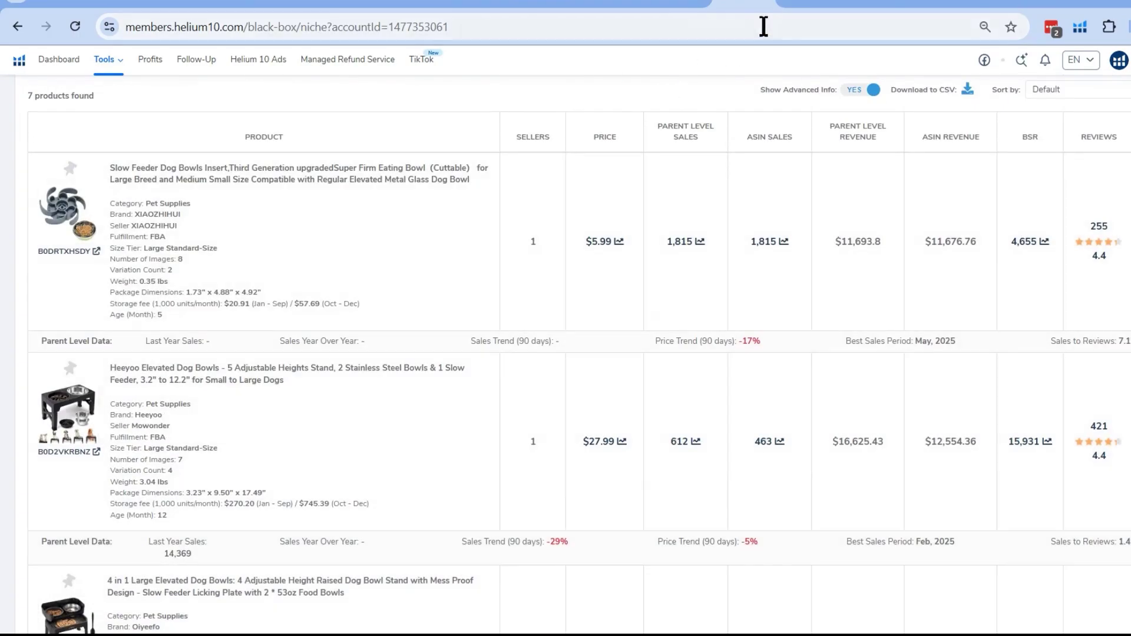
# Switch to the Black Box Product Targeting search and examine its source ASINs, filters and results for cat window perches.
pyautogui.click(826, 8)
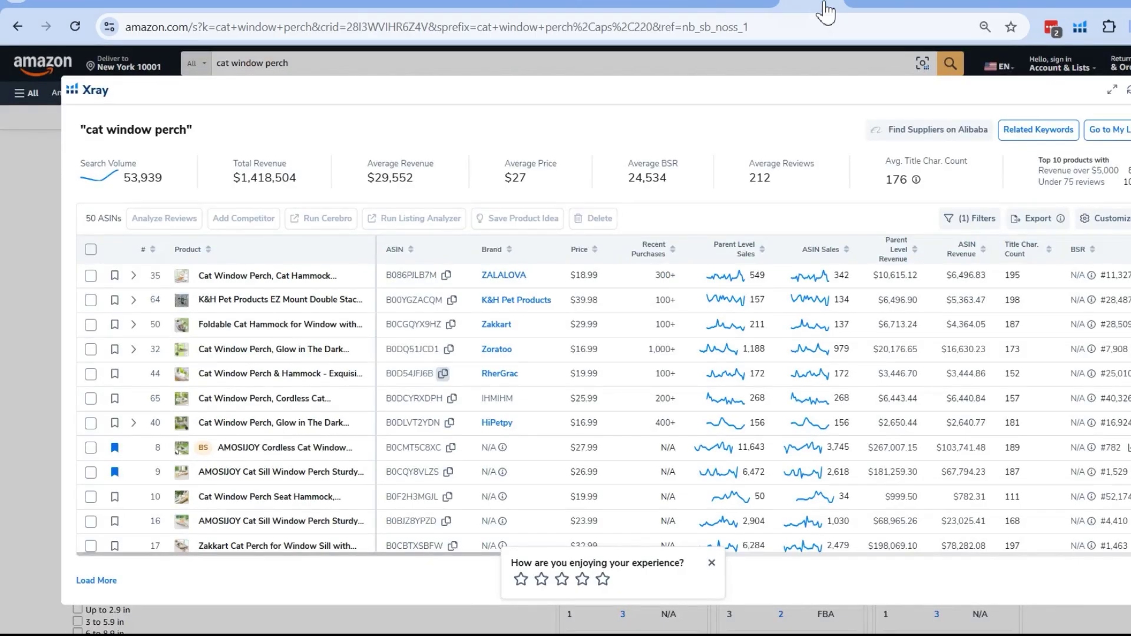
pyautogui.click(886, 10)
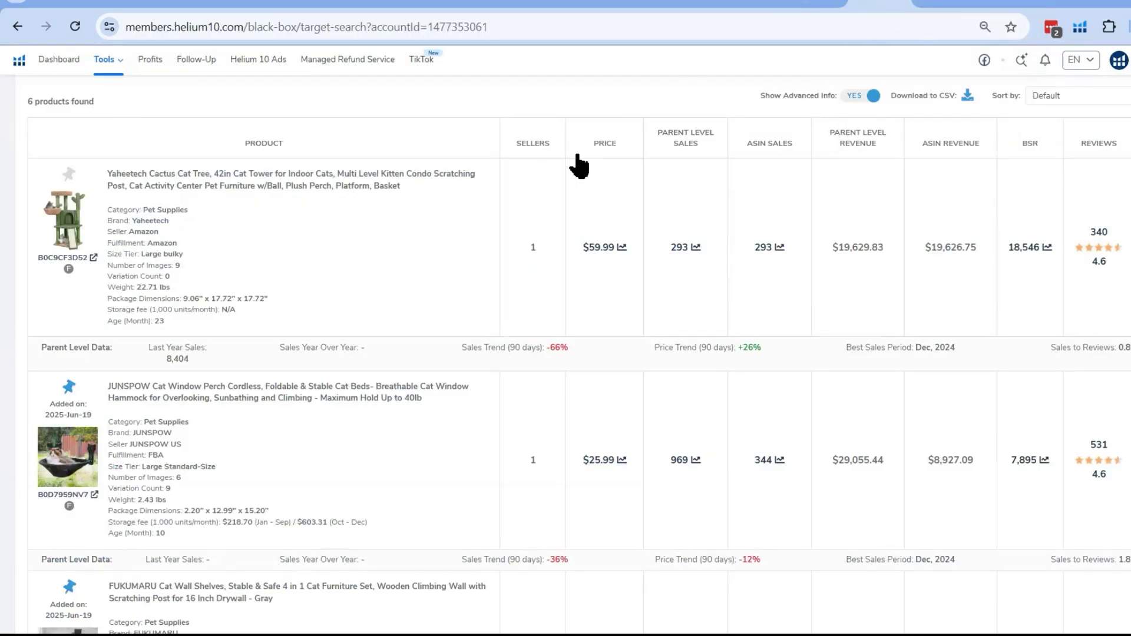
pyautogui.scroll(5, 575, 167)
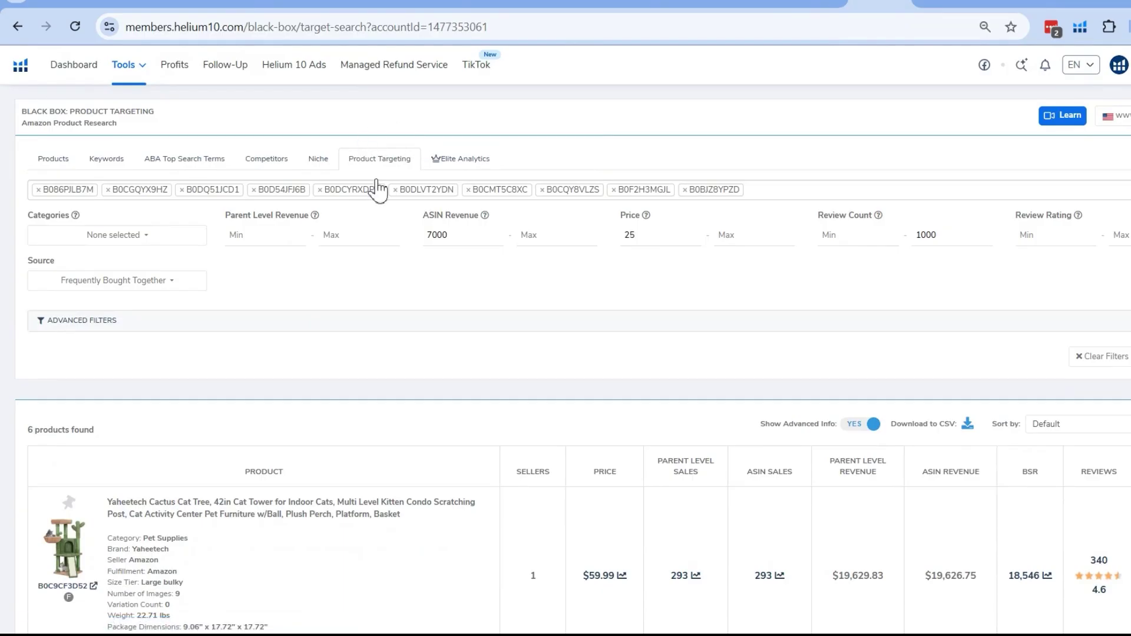
# In the "cat window perch" Xray on Amazon, select ten products from ZALALOVA to the rank 16 AMOSIJOY sill perch, excluding K&H Pet Products.
pyautogui.click(813, 5)
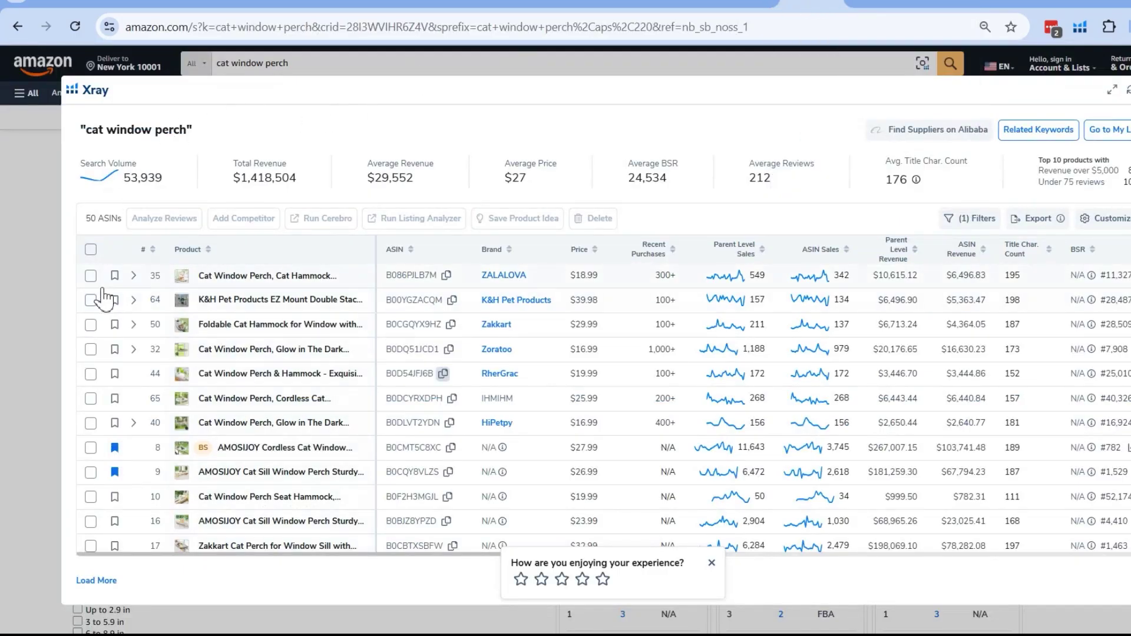
pyautogui.click(90, 276)
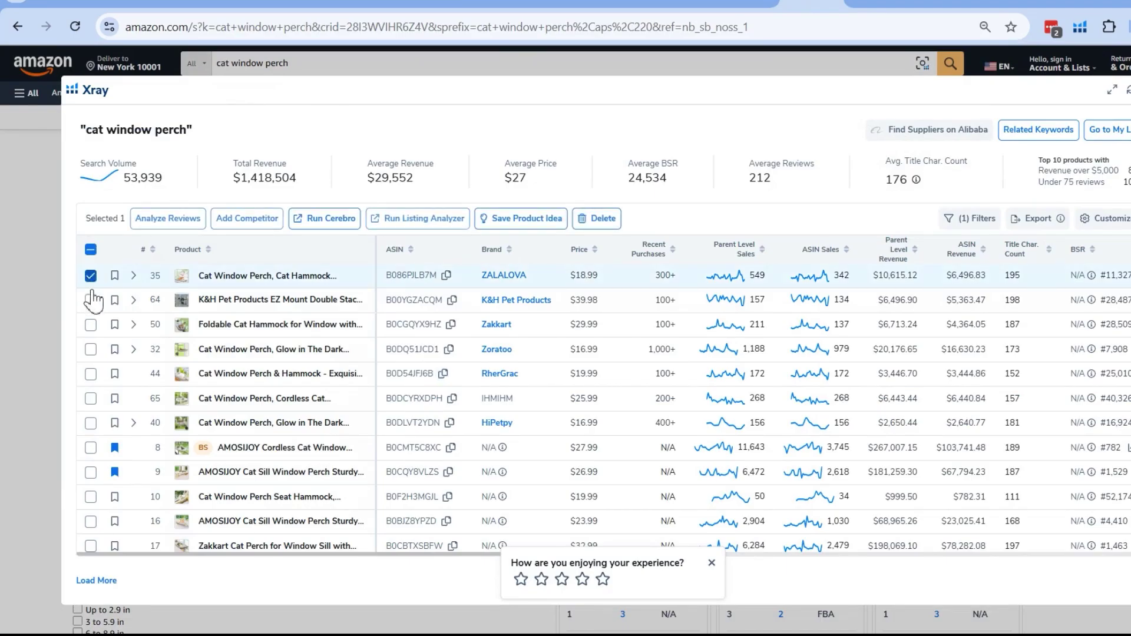
pyautogui.click(91, 328)
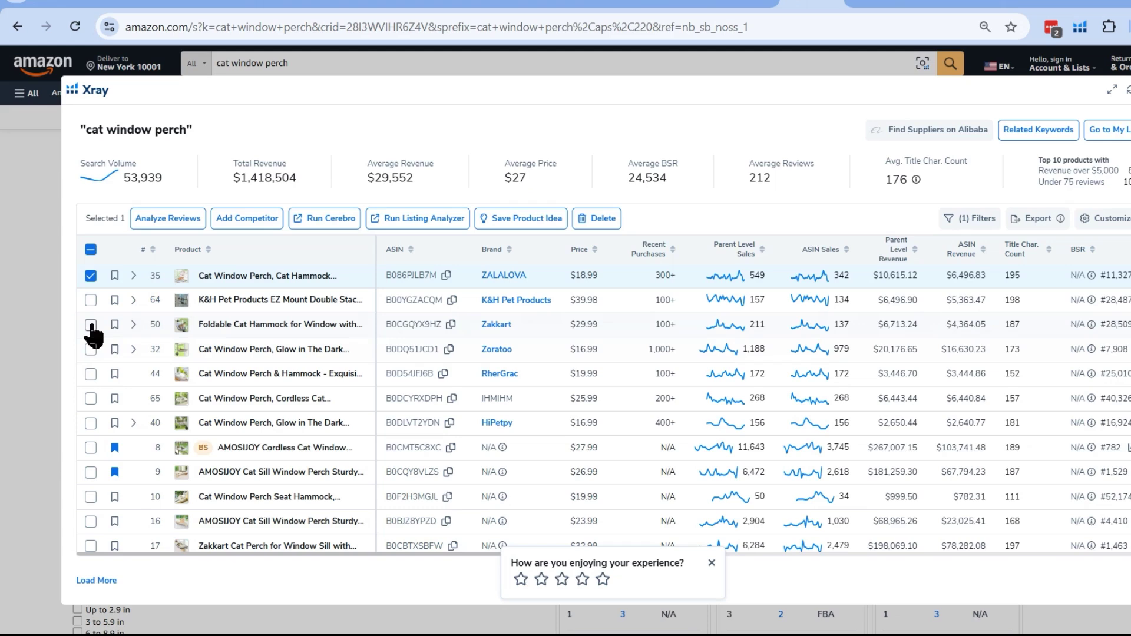
pyautogui.click(92, 376)
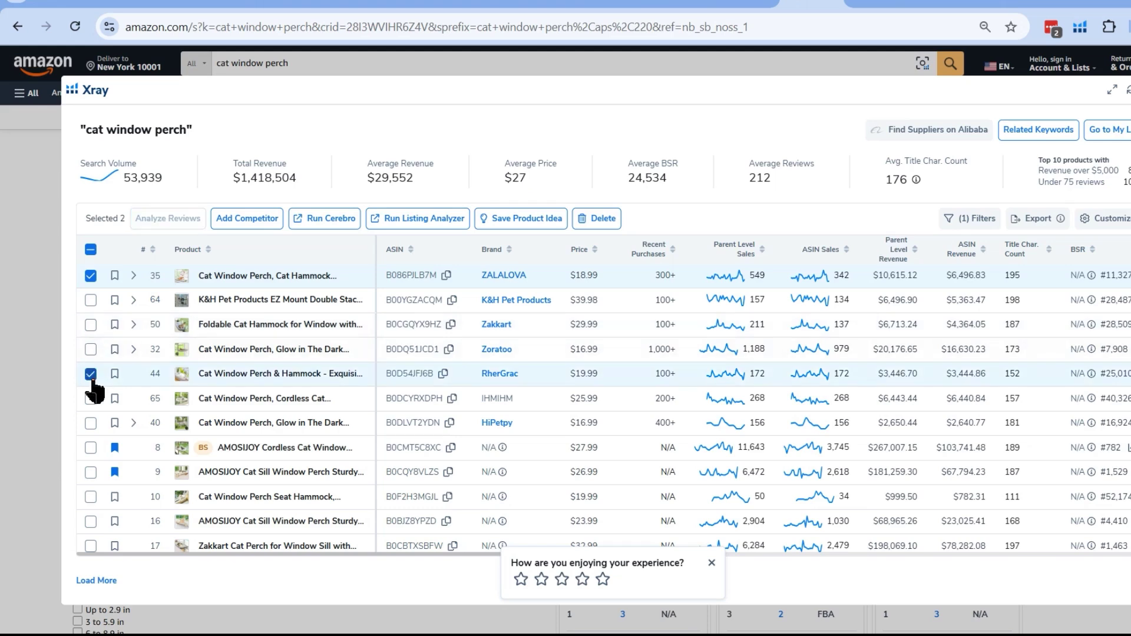
pyautogui.click(91, 349)
pyautogui.click(91, 399)
pyautogui.click(91, 423)
pyautogui.click(91, 448)
pyautogui.click(90, 472)
pyautogui.click(91, 497)
pyautogui.click(92, 521)
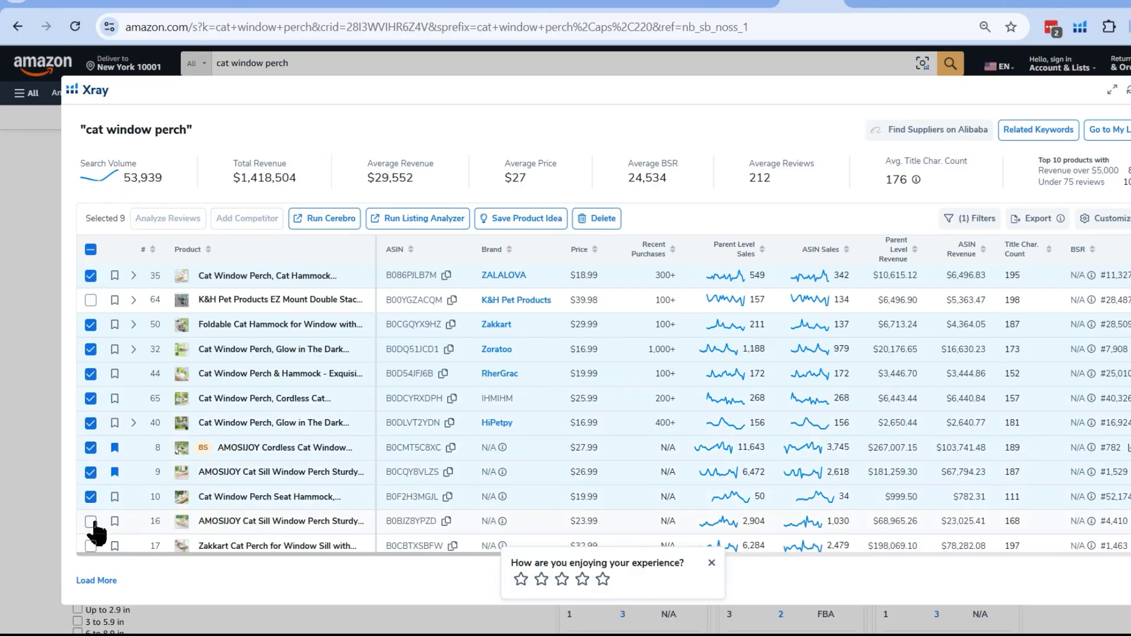
# Return to Product Targeting and review the minimum ASIN revenue and maximum review count filters above the results.
pyautogui.click(887, 9)
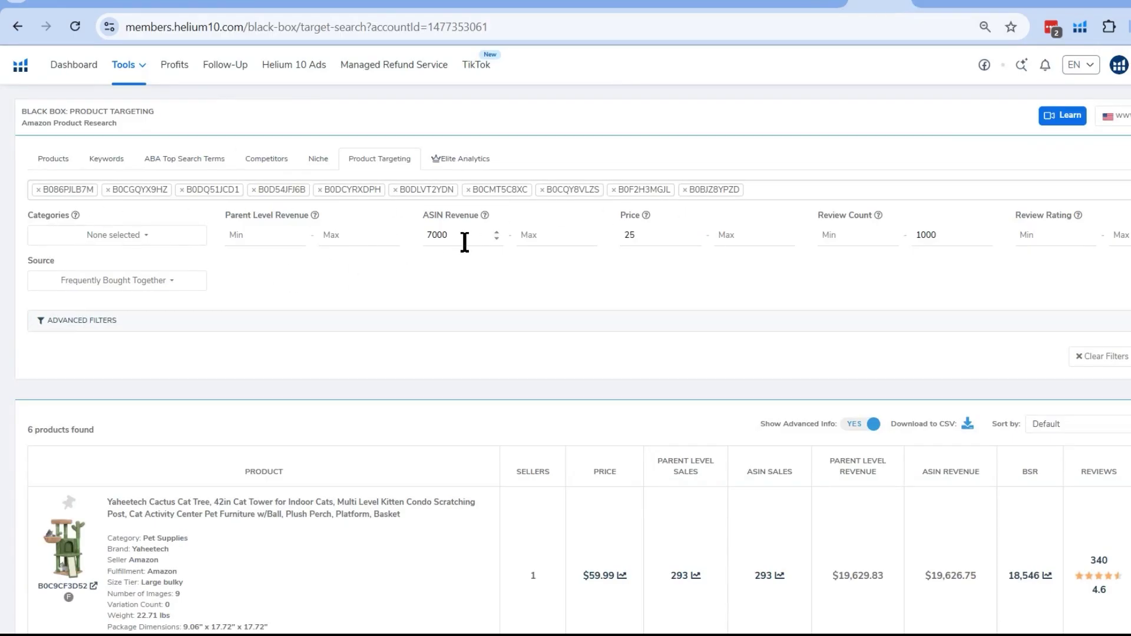
pyautogui.moveTo(465, 242); pyautogui.dragTo(426, 241)
pyautogui.moveTo(957, 240); pyautogui.dragTo(913, 245)
pyautogui.scroll(-2, 860, 332)
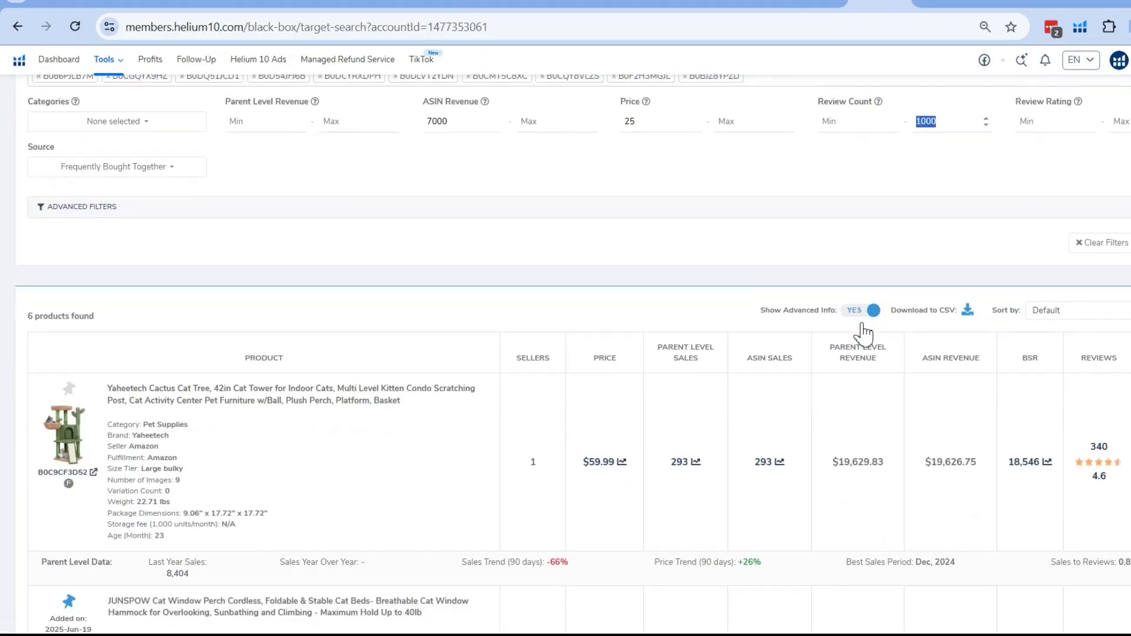
# Examine the Product Targeting results from the Yaheetech cat tree to the HiPetpy 2 pack window perch, then return to the filters.
pyautogui.scroll(-2, 864, 332)
pyautogui.scroll(-2, 865, 334)
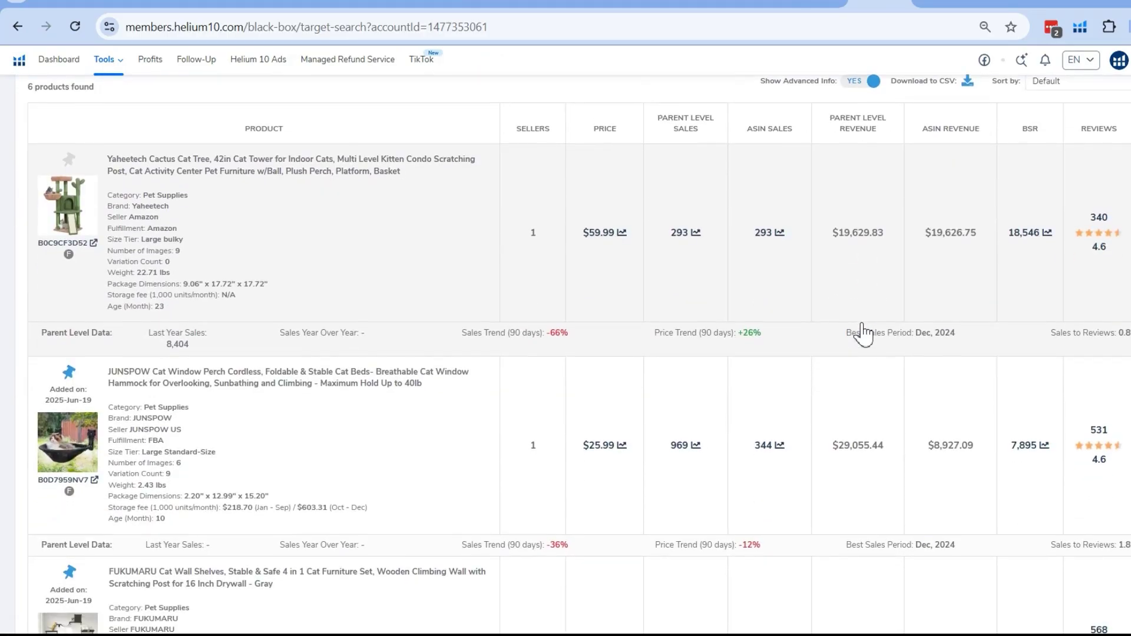
pyautogui.scroll(-3, 864, 334)
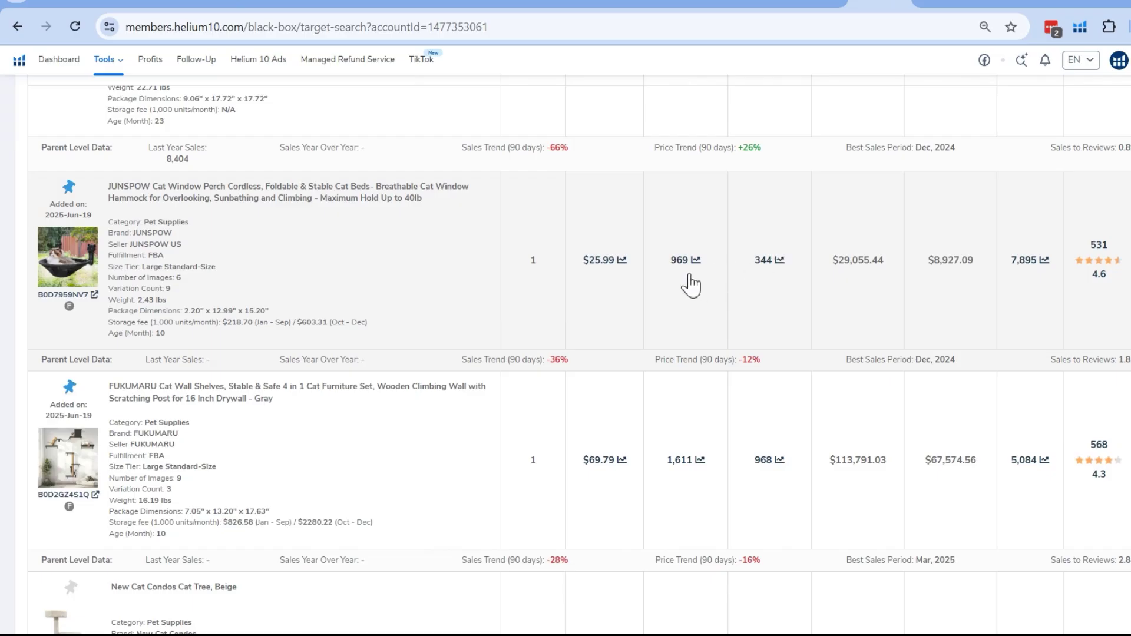
pyautogui.scroll(-3, 719, 346)
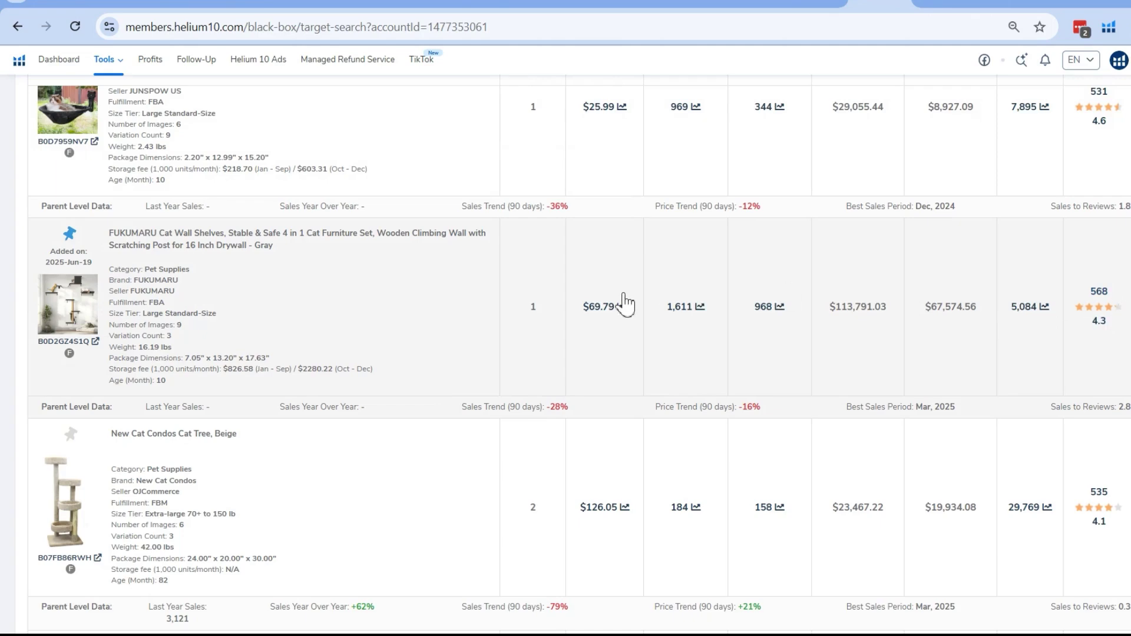
pyautogui.scroll(-5, 360, 323)
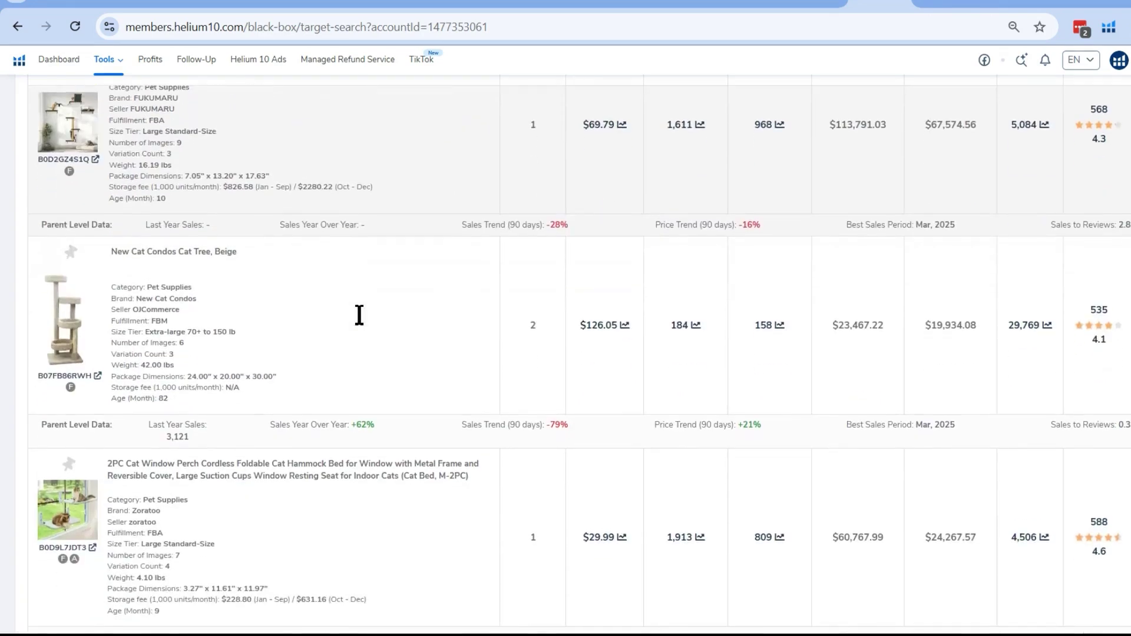
pyautogui.scroll(-3, 361, 322)
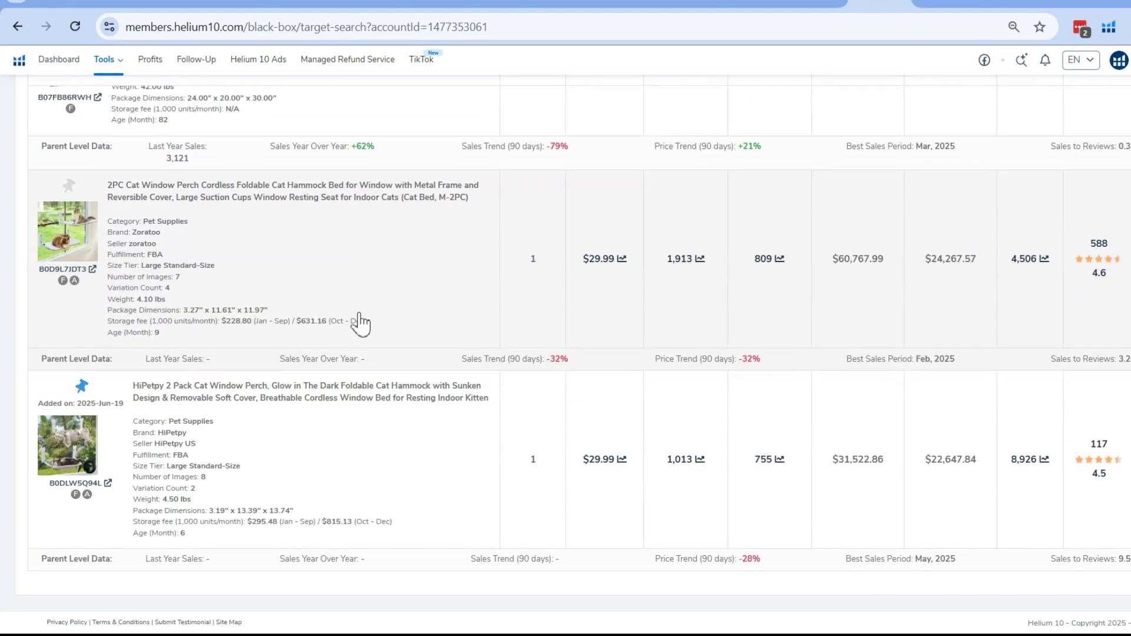
pyautogui.scroll(12, 361, 323)
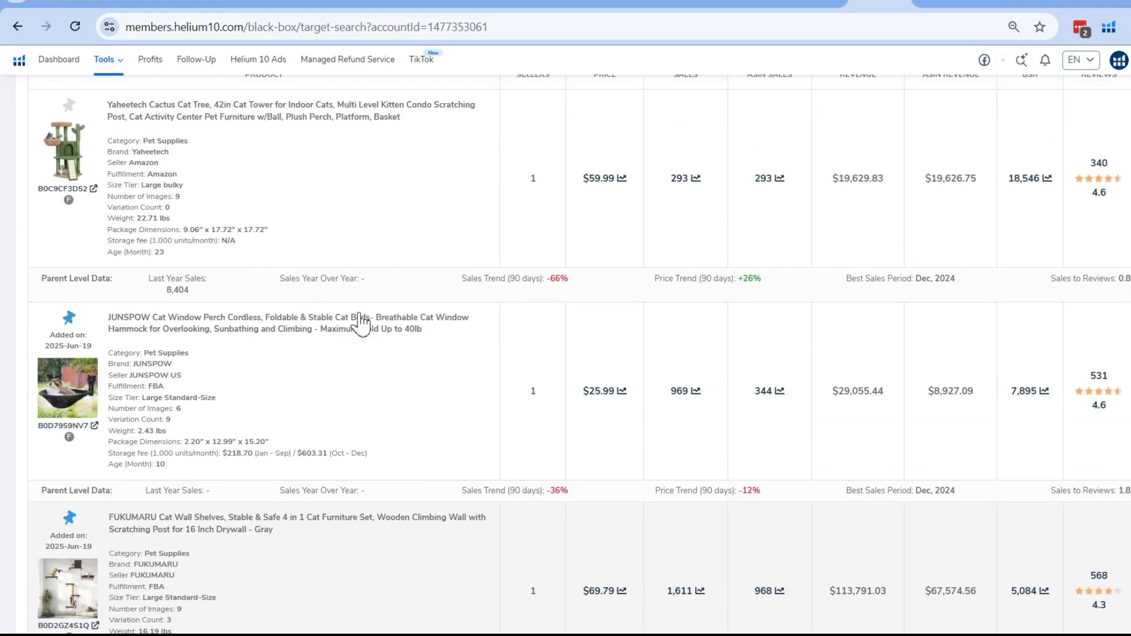
pyautogui.scroll(2, 360, 323)
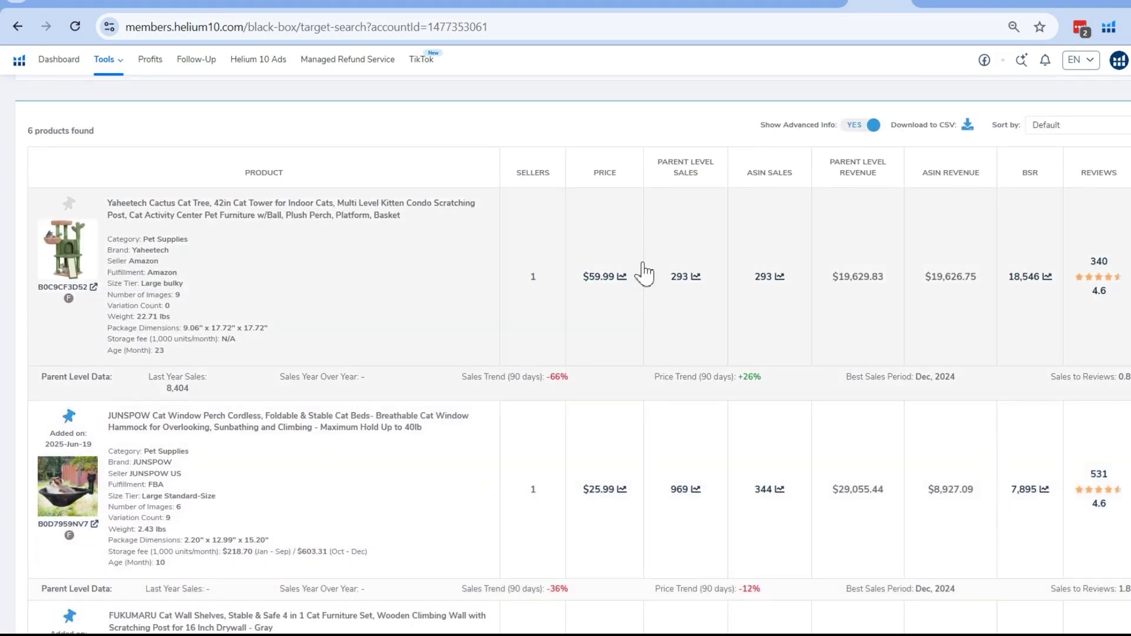
pyautogui.scroll(3, 646, 272)
pyautogui.scroll(3, 644, 272)
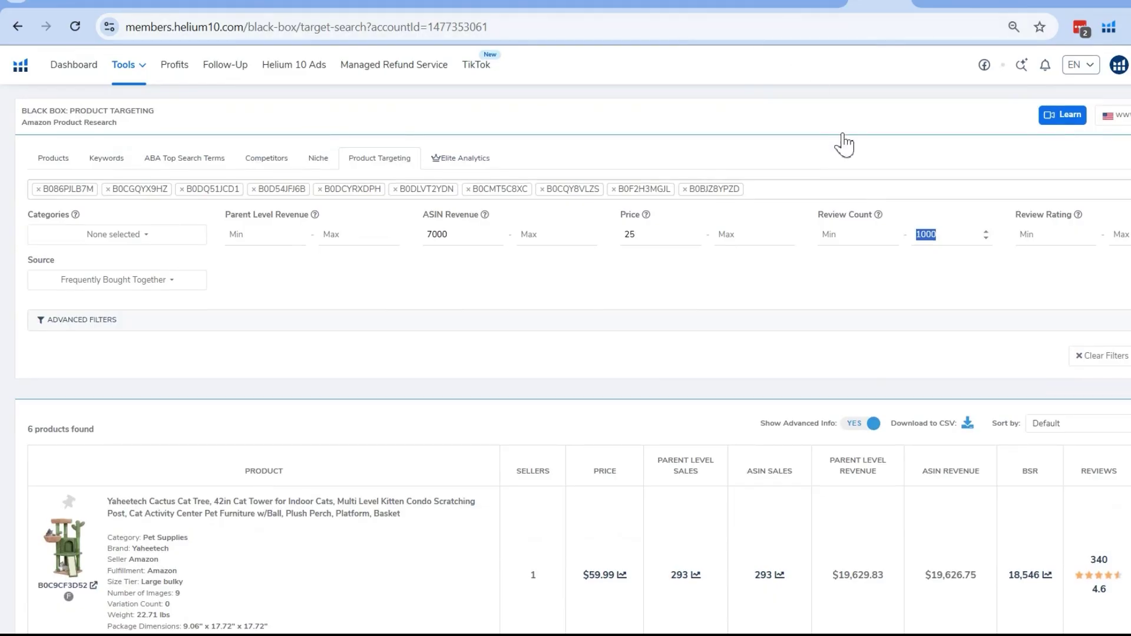
# Switch to Trendster and enter the first two cat window perch ASINs from Xray, B086PJLB7M and B0CGQYX9HZ.
pyautogui.moveTo(931, 11)
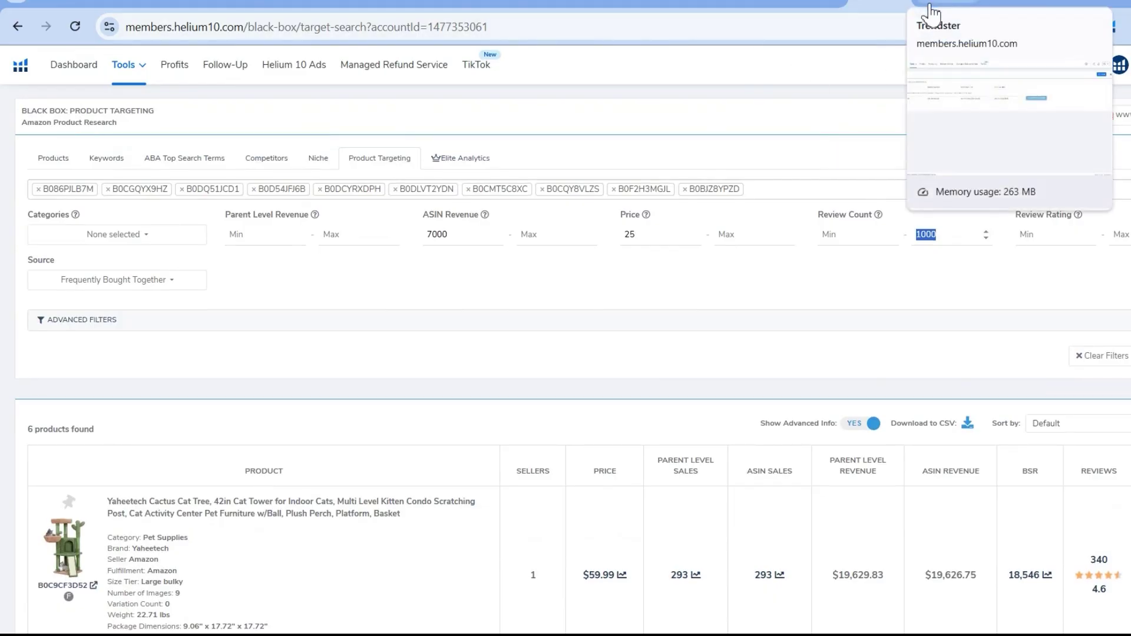
pyautogui.click(934, 9)
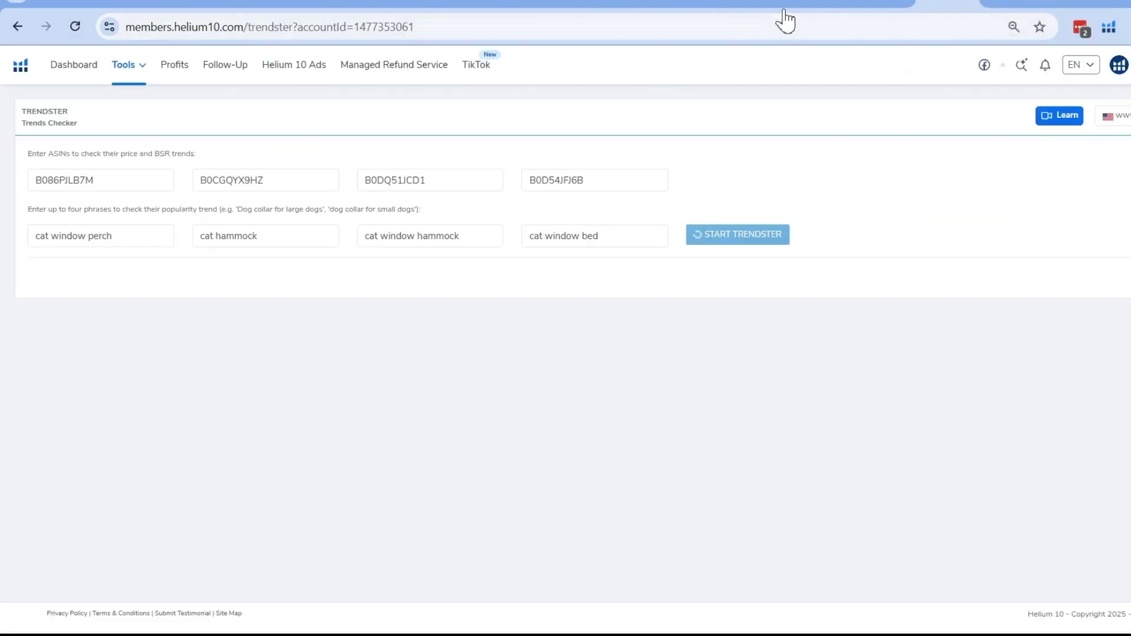
pyautogui.click(871, 8)
pyautogui.click(953, 10)
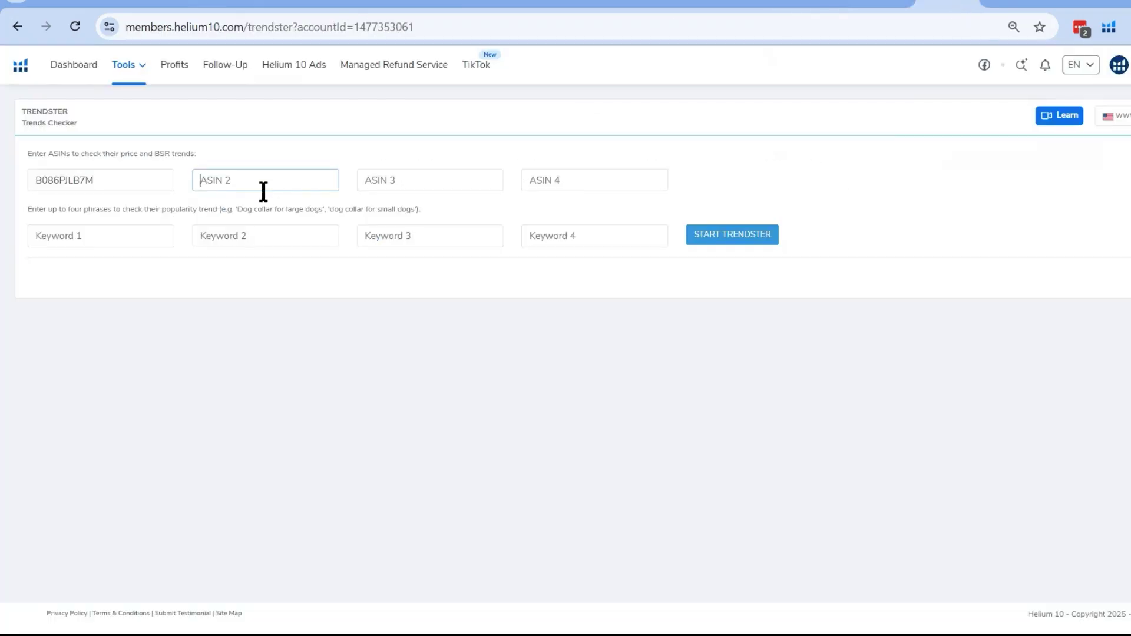
# Copy the Zoratoo and RherGrac ASINs from Xray into Trendster as ASIN 3, B0DQ51JCD1, and ASIN 4, B0D54JFJ6B.
pyautogui.click(409, 188)
pyautogui.click(806, 9)
pyautogui.click(450, 355)
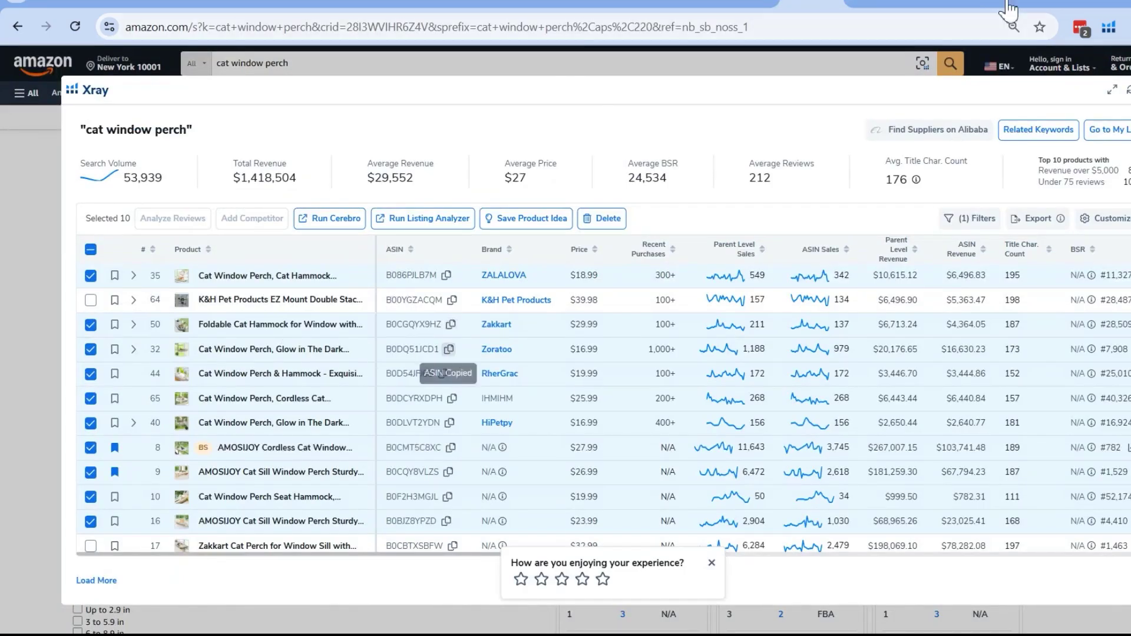
pyautogui.click(951, 8)
pyautogui.click(803, 7)
pyautogui.click(458, 361)
pyautogui.click(943, 8)
pyautogui.click(595, 177)
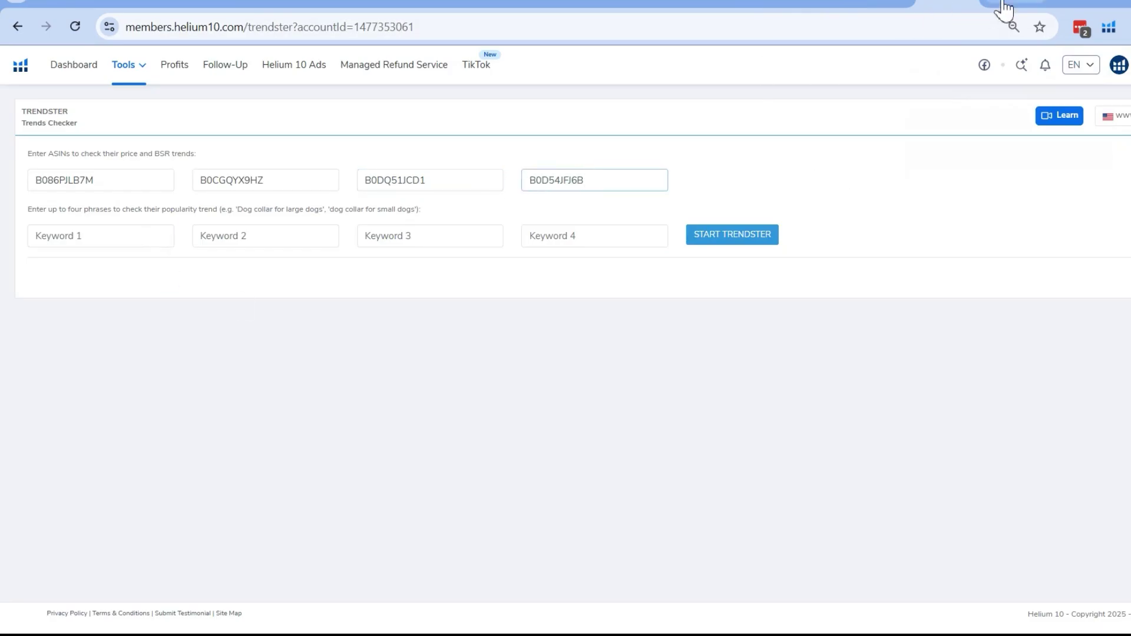
# Check the Amazon page for keyword ideas and enter "cat window perch" and "cat hammock" as Trendster's first two keywords.
pyautogui.click(803, 7)
pyautogui.scroll(-1, 172, 333)
pyautogui.scroll(2, 168, 324)
pyautogui.click(937, 9)
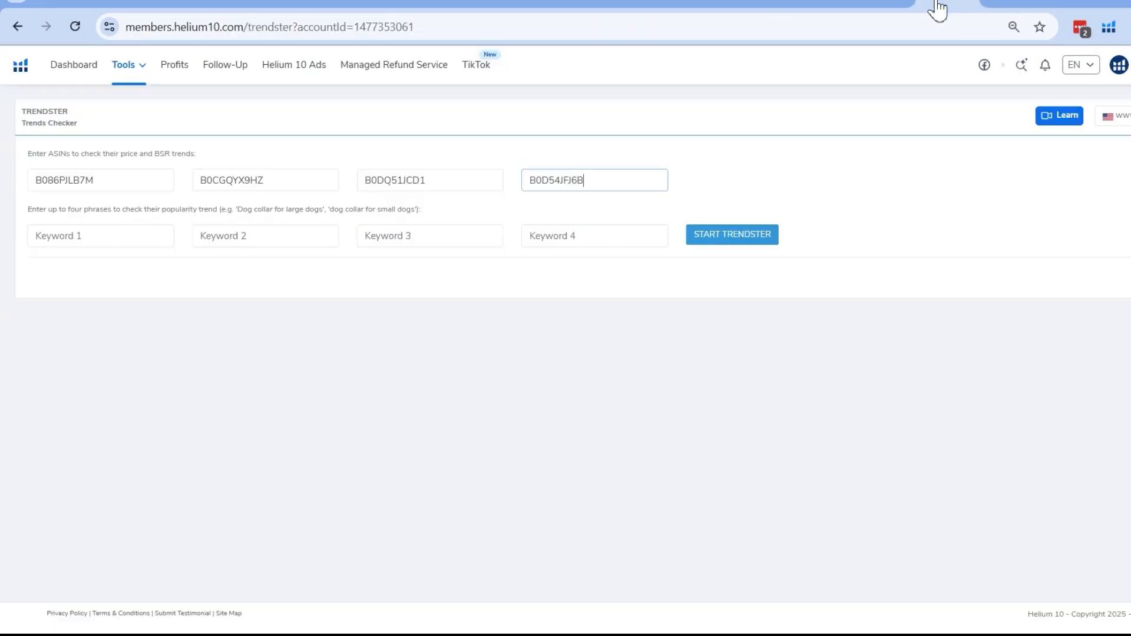
pyautogui.click(136, 235)
pyautogui.write('cat window perch')
pyautogui.click(259, 235)
pyautogui.write('cat hammock')
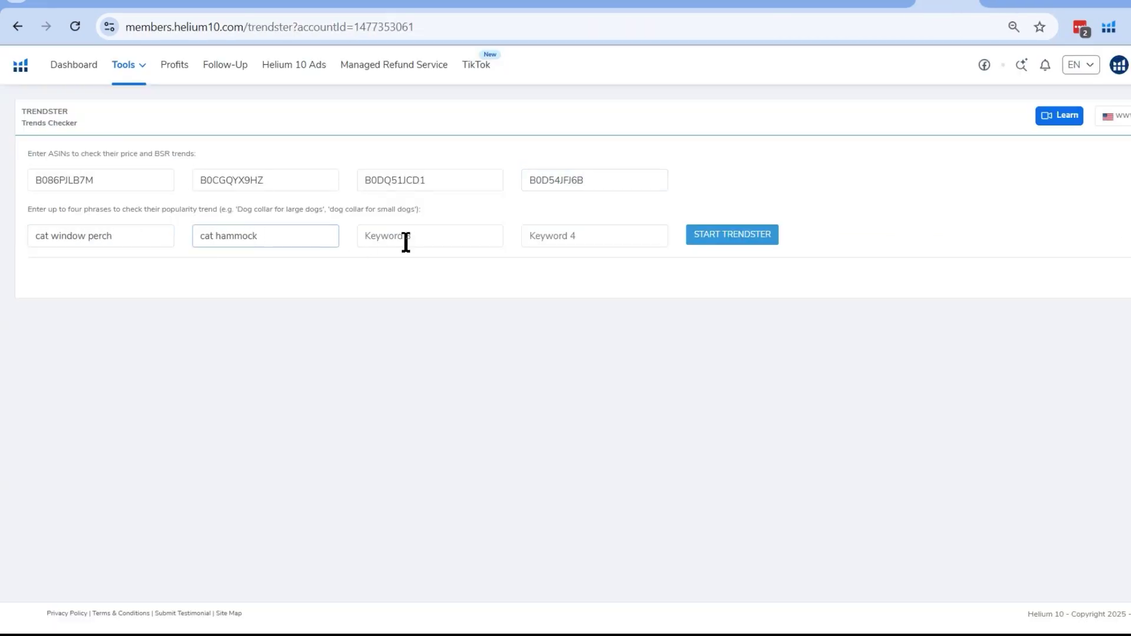
# Enter "cat window hammock" as the third and "cat window bed" as the fourth Trendster keyword, consulting Xray Keywords on Amazon.
pyautogui.click(406, 241)
pyautogui.click(803, 7)
pyautogui.click(943, 6)
pyautogui.write('cat window hammock')
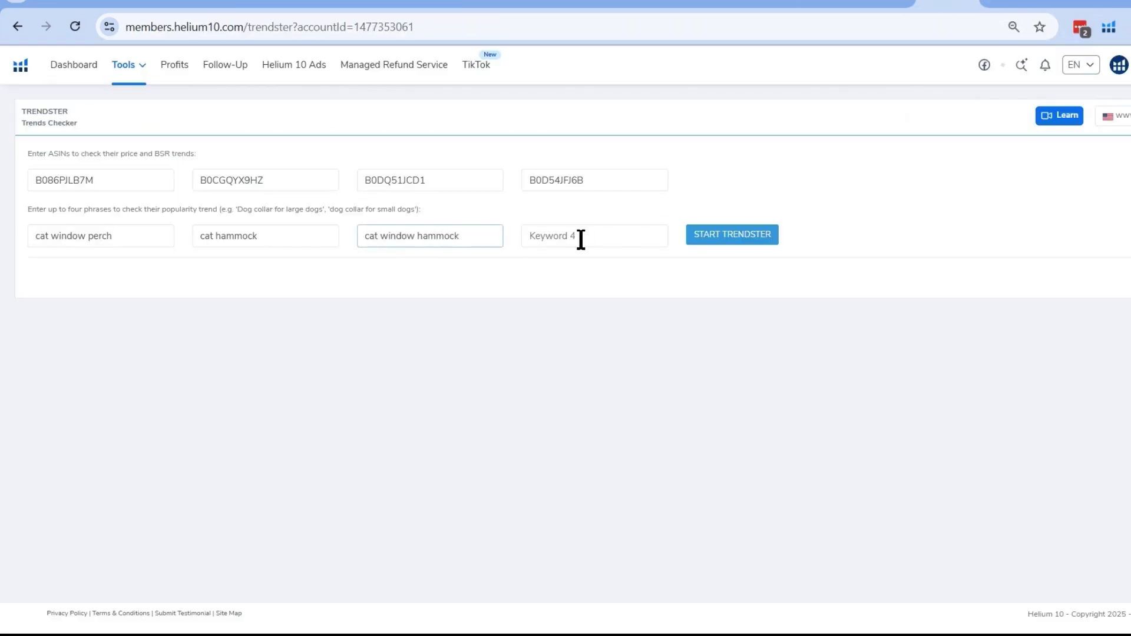
pyautogui.click(580, 239)
pyautogui.click(803, 7)
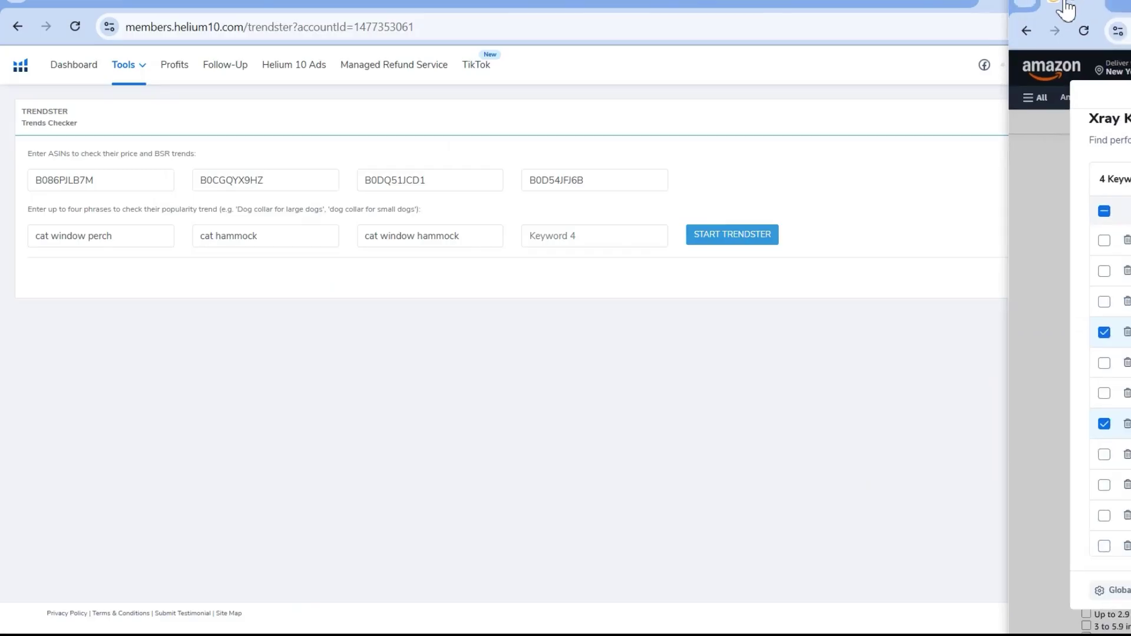
pyautogui.click(942, 6)
pyautogui.write('cat window be')
pyautogui.write('d')
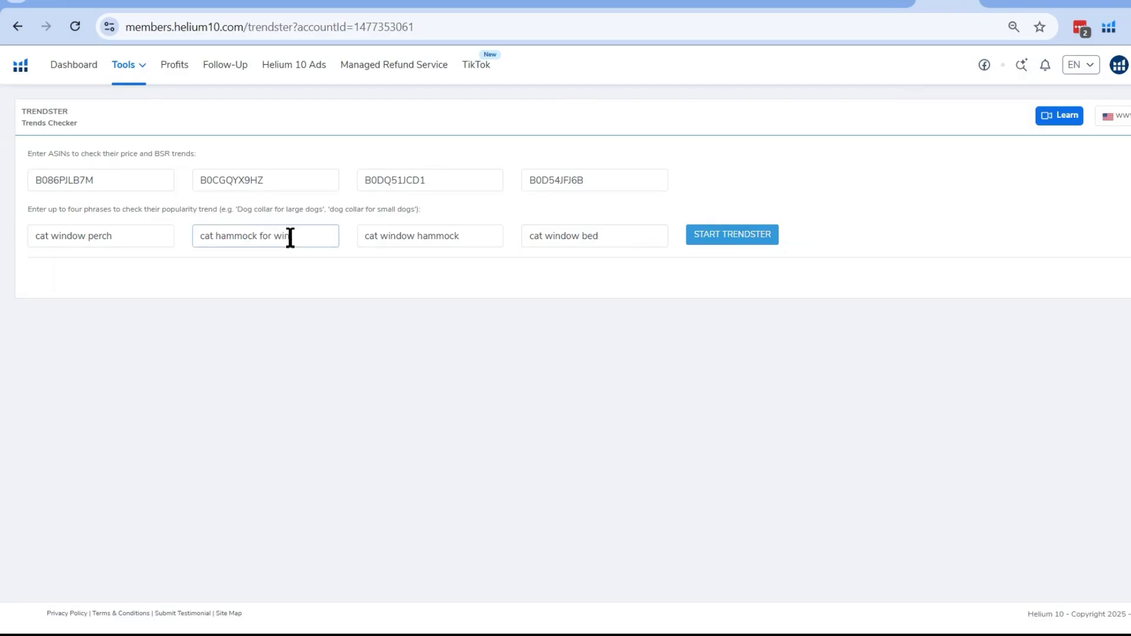
# Change the second keyword to "cat hammock for window" and run the Trendster trend check.
pyautogui.write('dow')
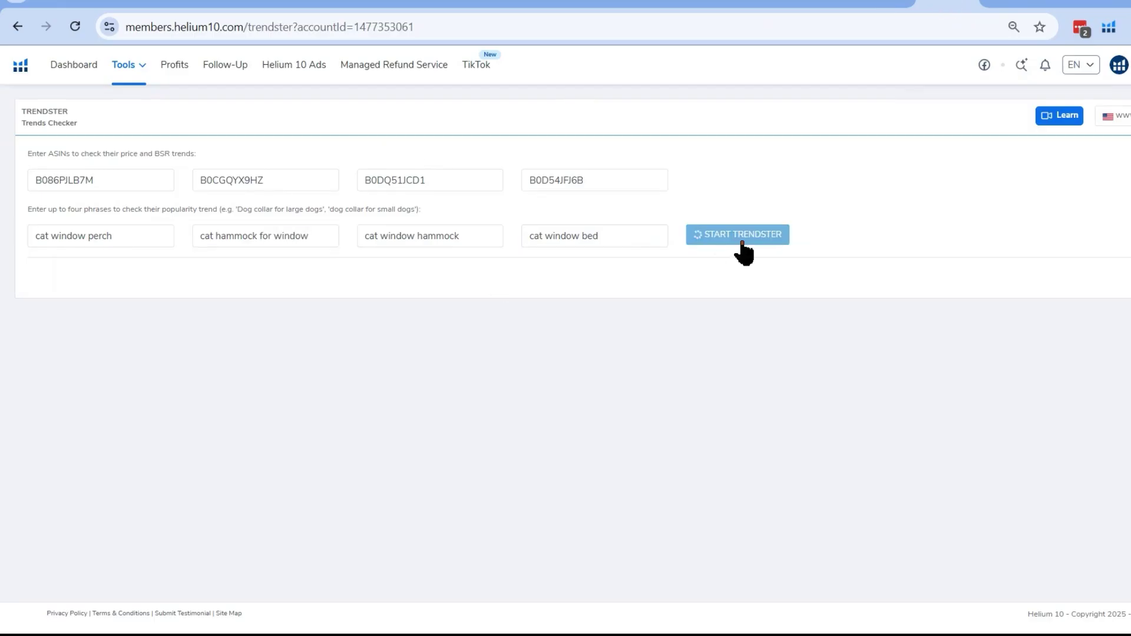
pyautogui.click(741, 241)
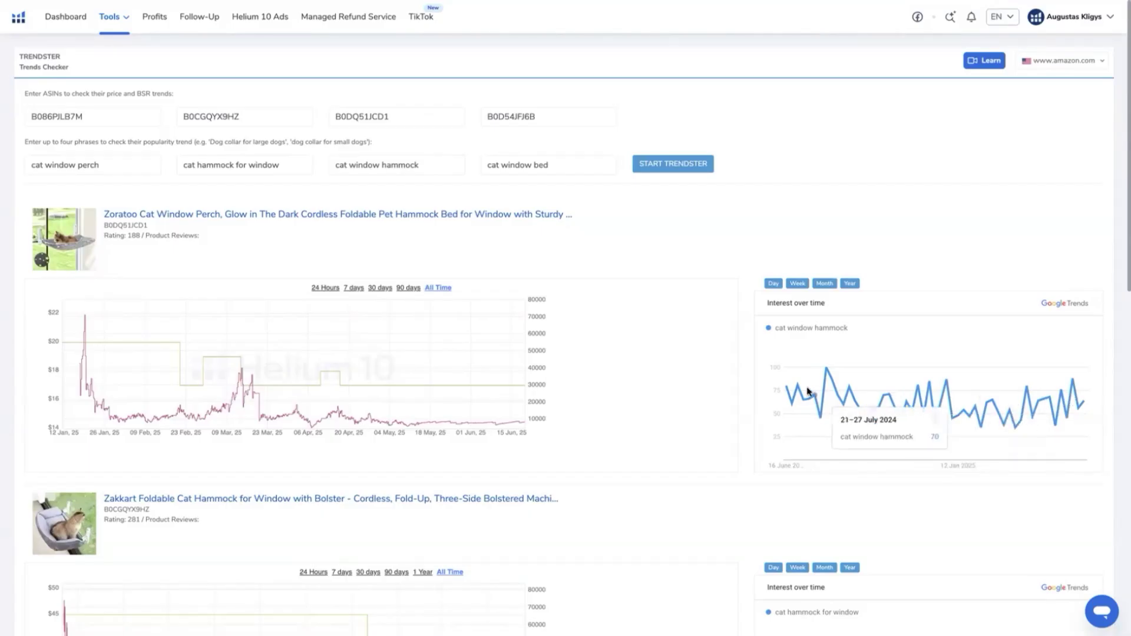
# Examine the price, BSR and Google Trends charts of all four cat window perches, using the all-time range for the RherGrac product.
pyautogui.scroll(-1, 687, 356)
pyautogui.scroll(-4, 687, 356)
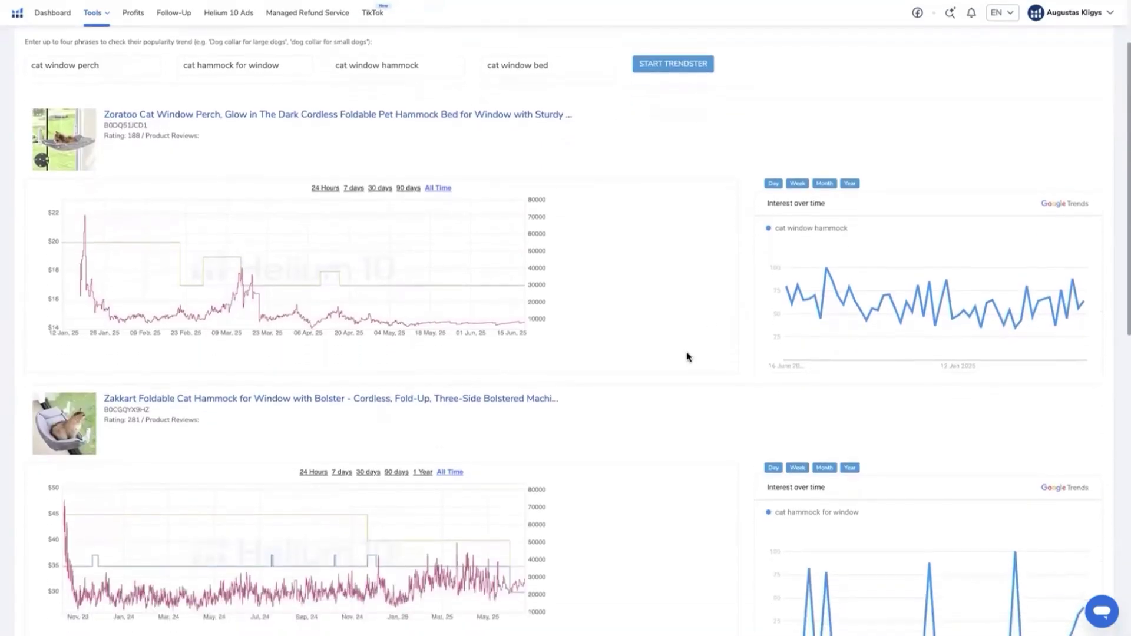
pyautogui.scroll(-2, 686, 356)
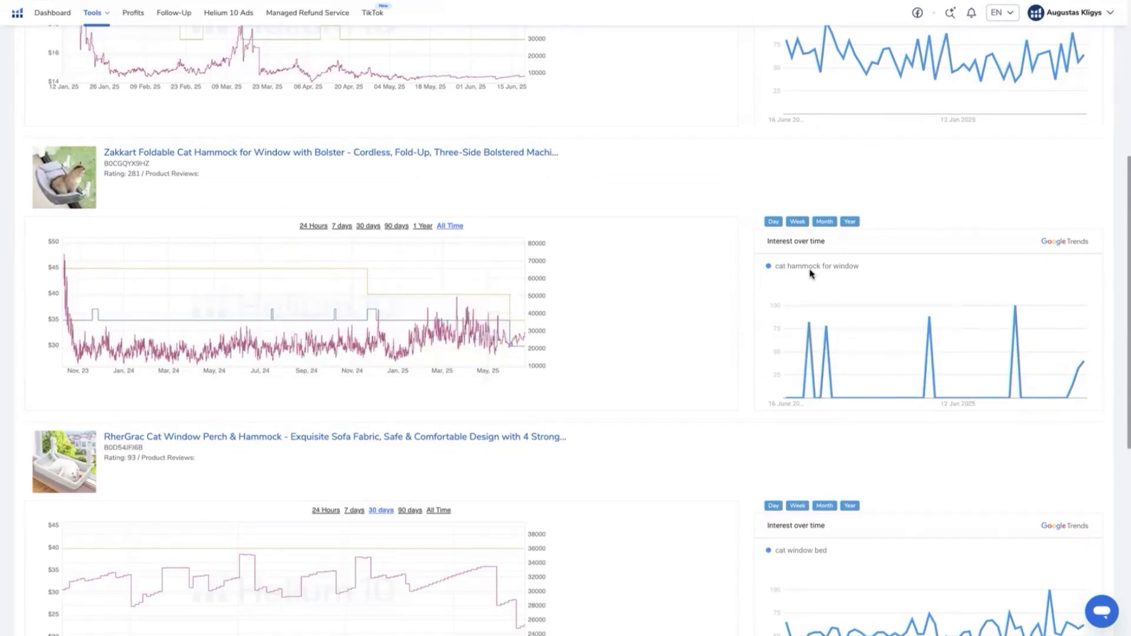
pyautogui.scroll(1, 677, 390)
pyautogui.scroll(-5, 674, 374)
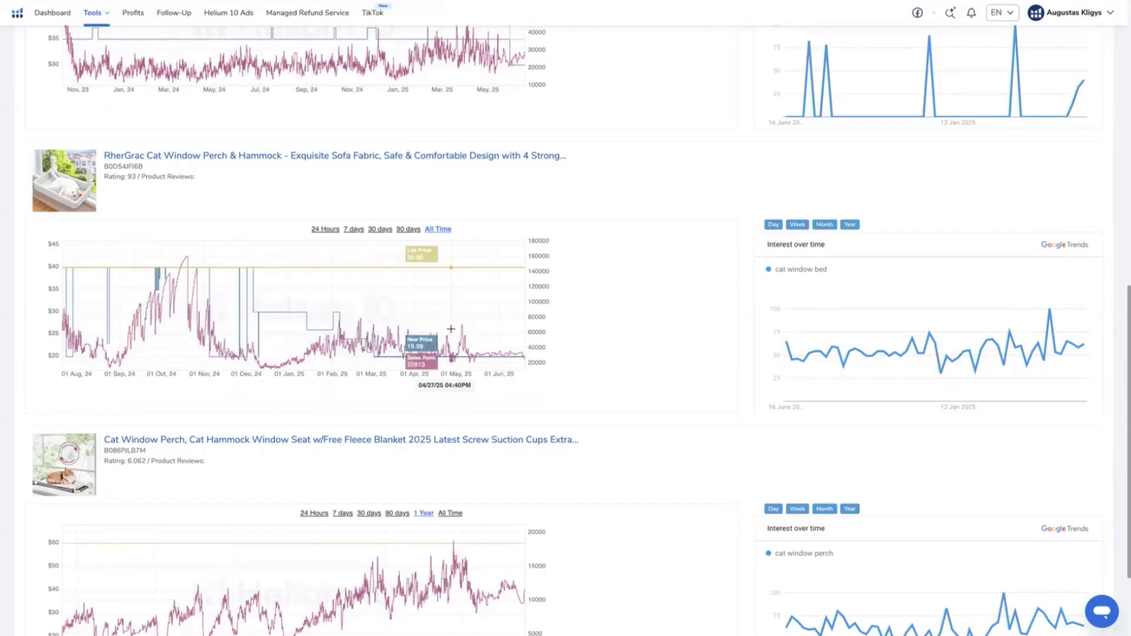
pyautogui.scroll(1, 450, 329)
pyautogui.scroll(-1, 446, 337)
pyautogui.scroll(-2, 446, 337)
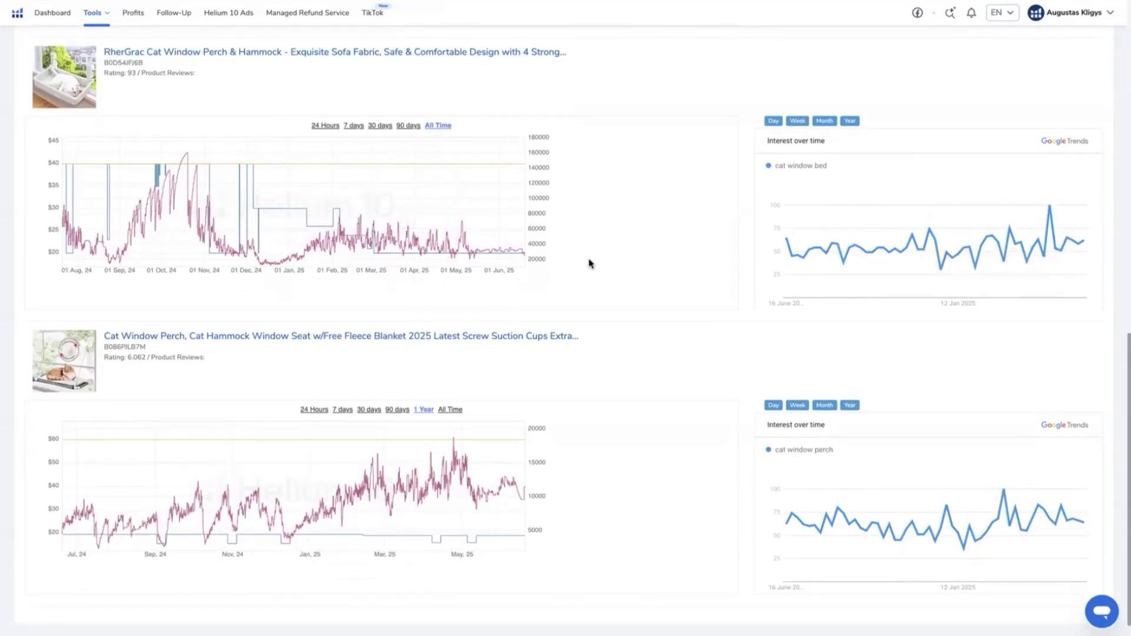
pyautogui.scroll(-1, 591, 263)
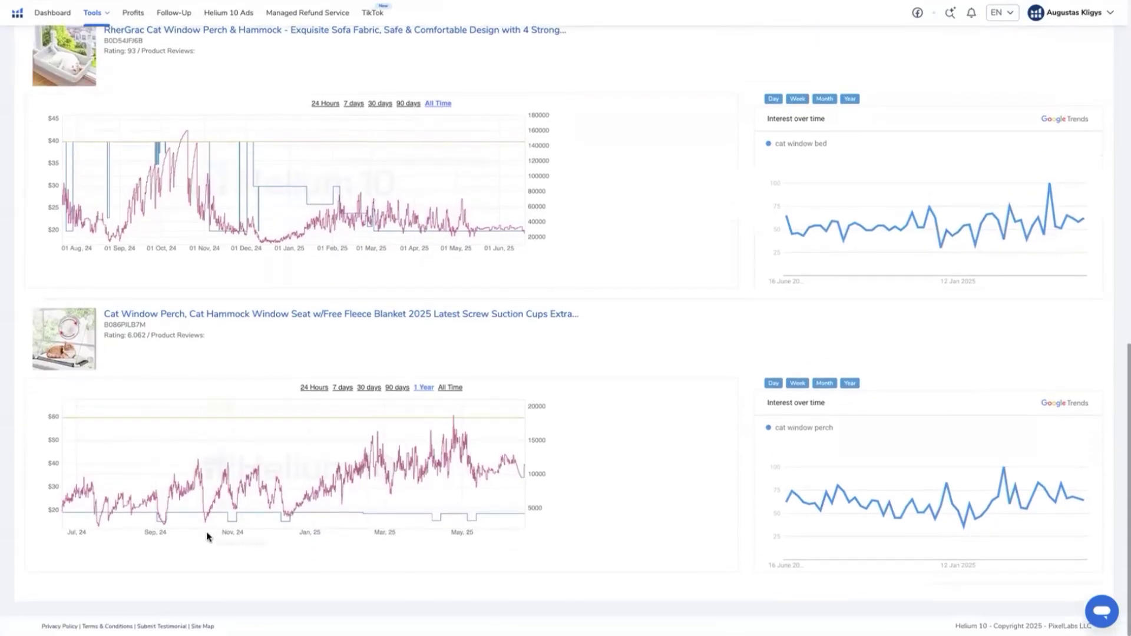